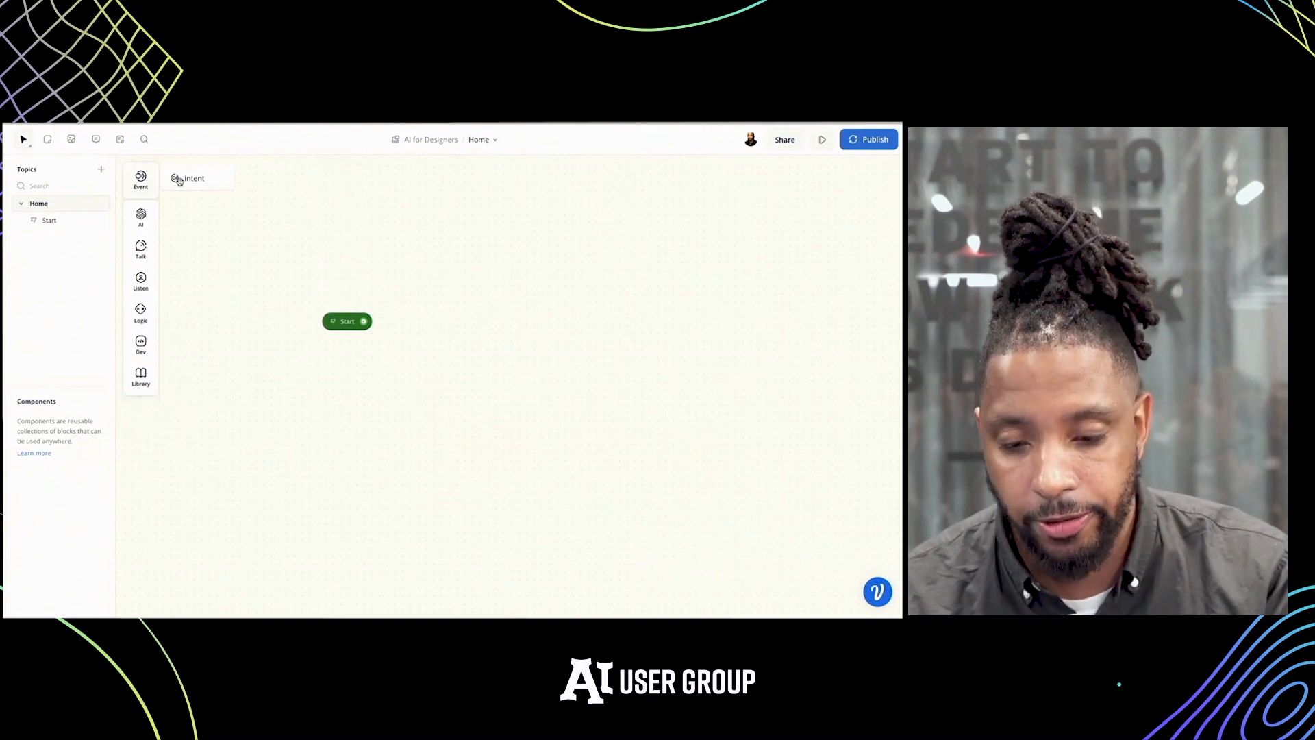
# Examine the available block types in the Event, AI, Talk, Listen, Logic and Dev categories
pyautogui.moveTo(175, 181)
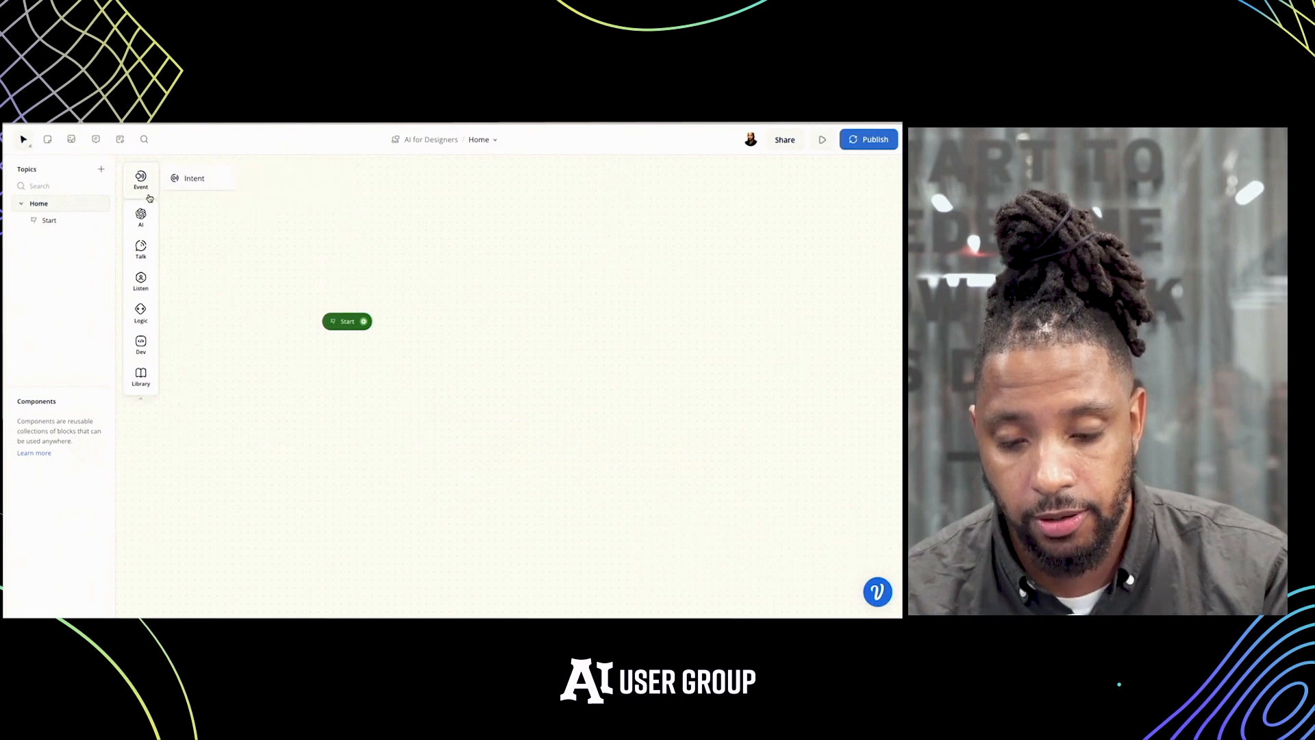
pyautogui.moveTo(140, 218)
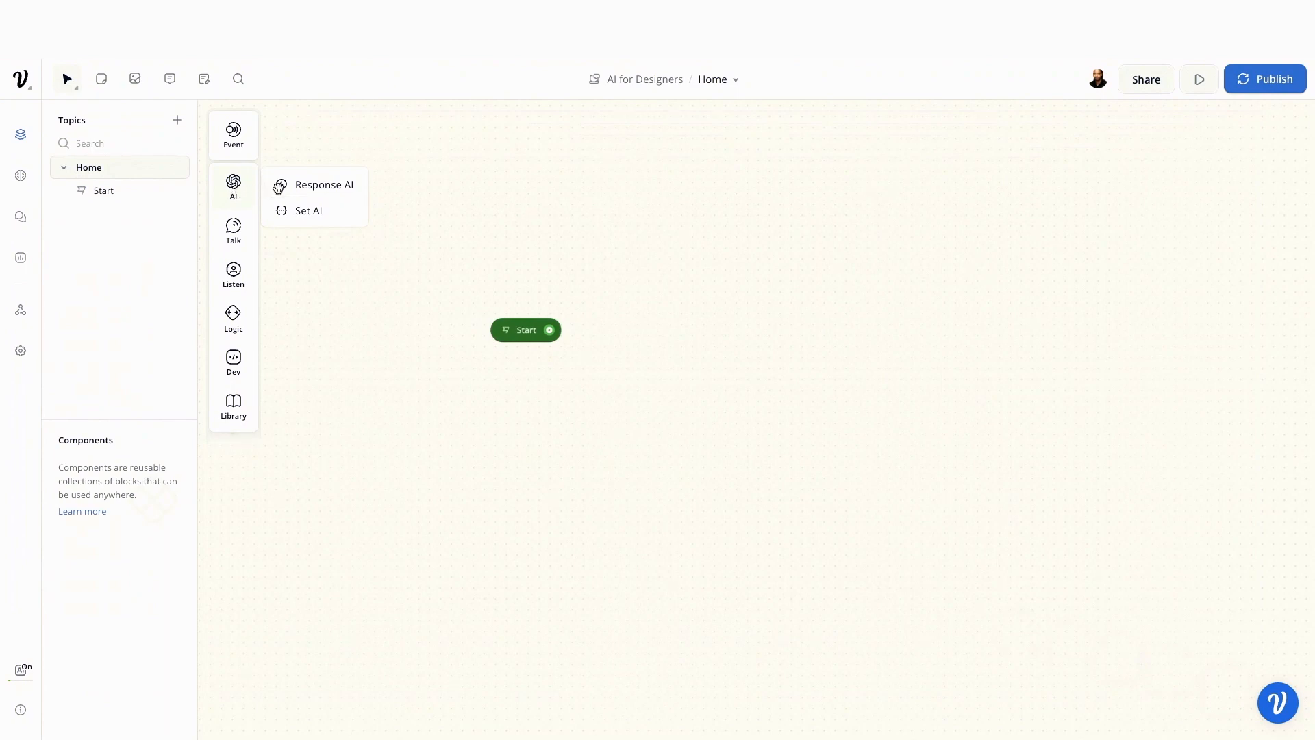
pyautogui.moveTo(277, 188)
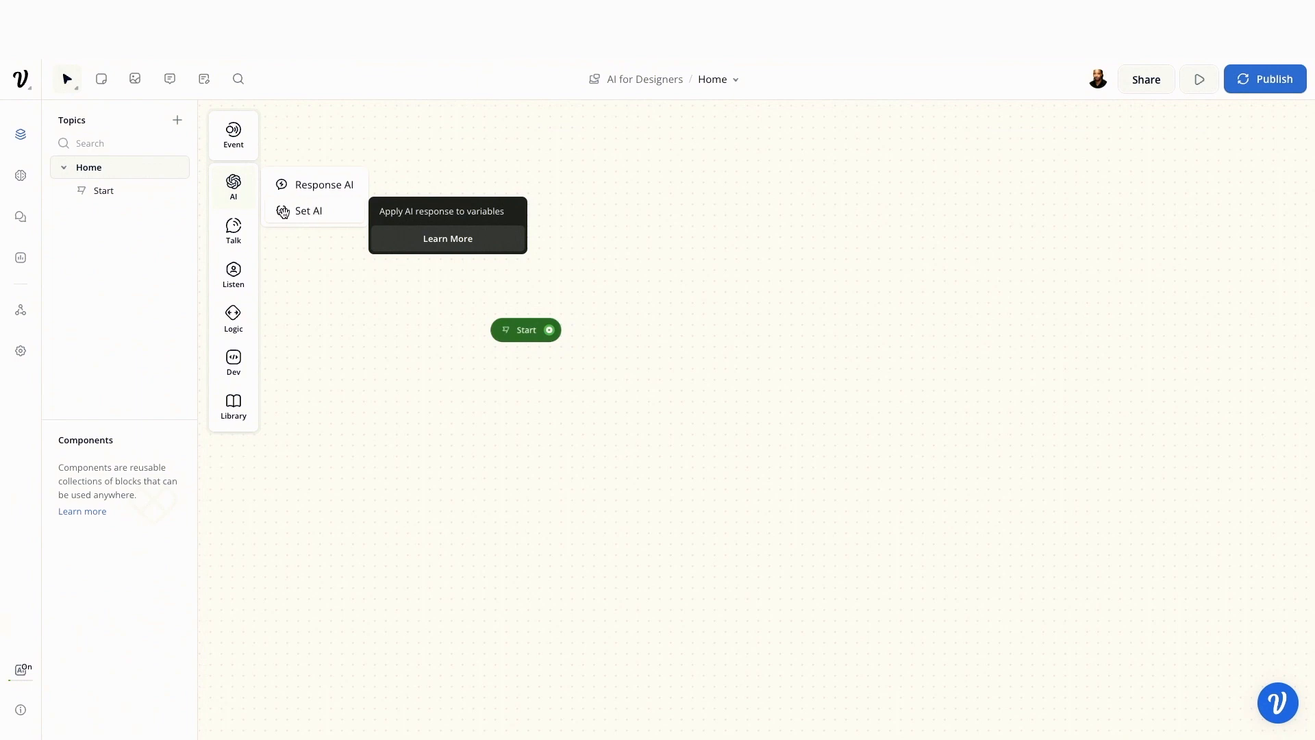
pyautogui.moveTo(241, 233)
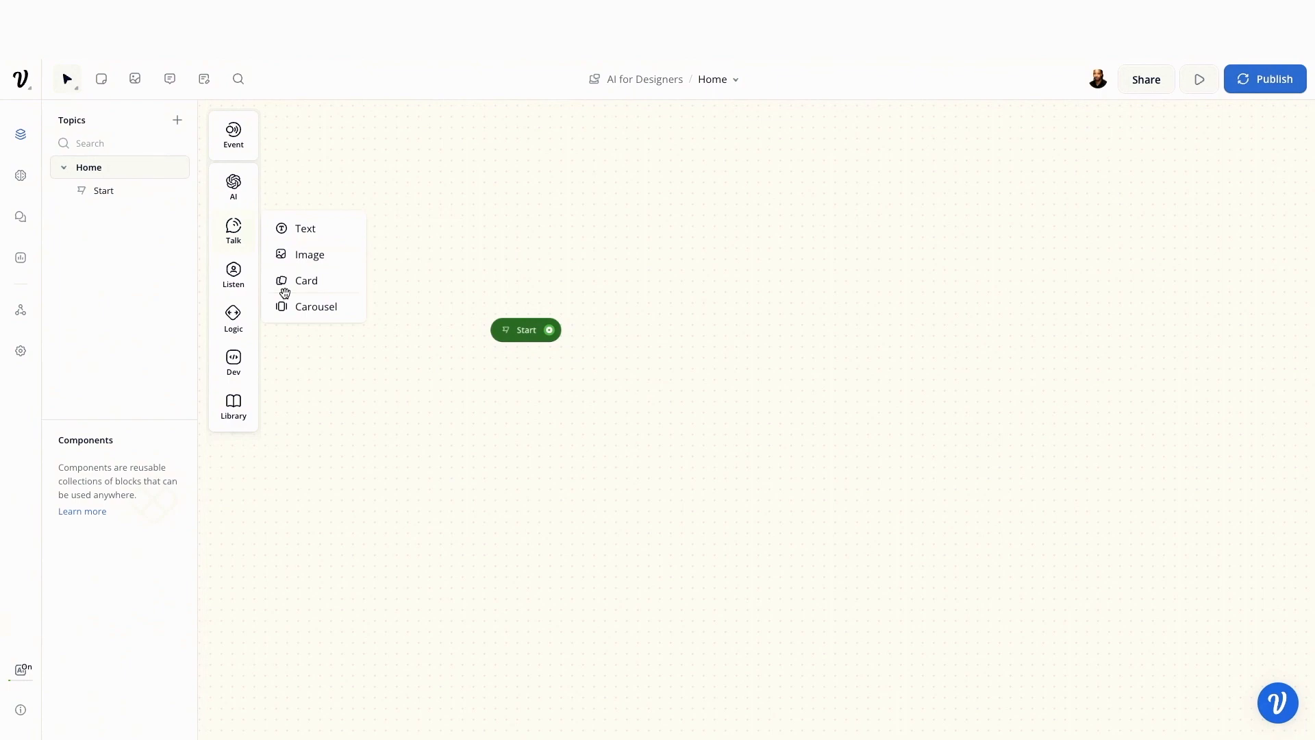
pyautogui.moveTo(239, 282)
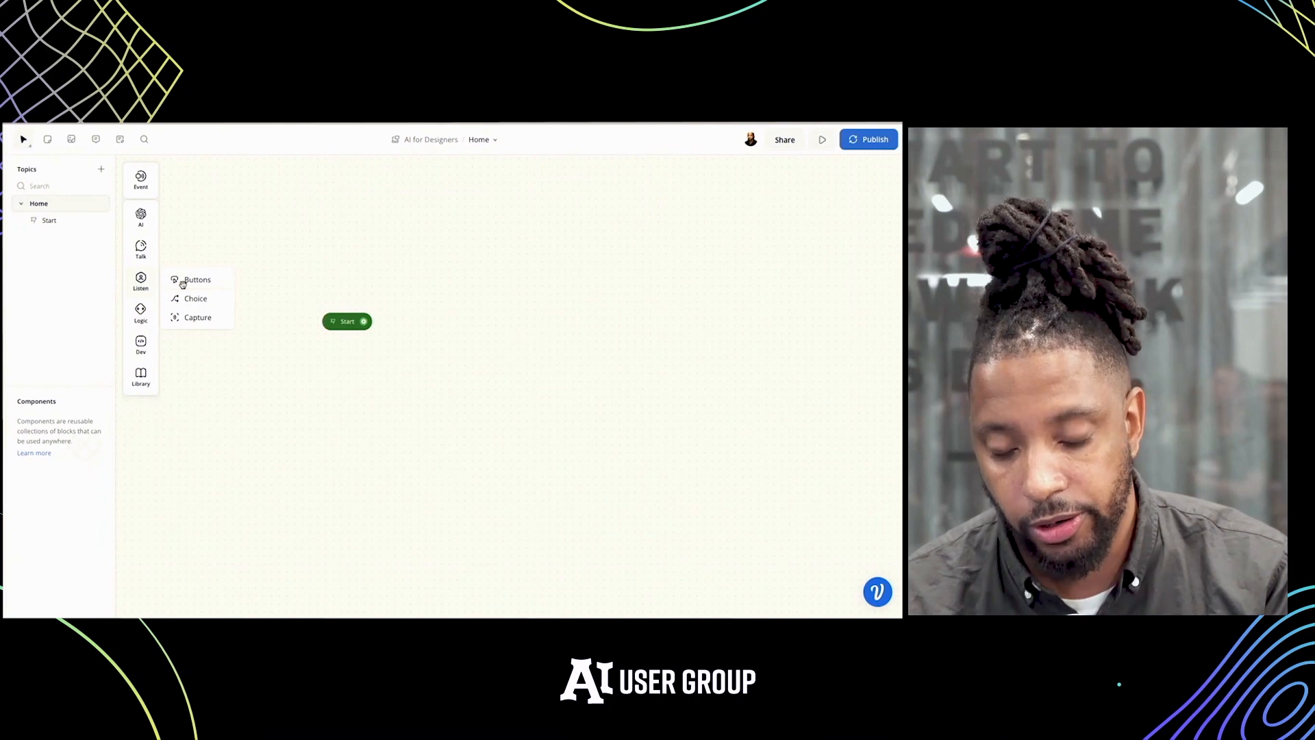
pyautogui.moveTo(182, 283)
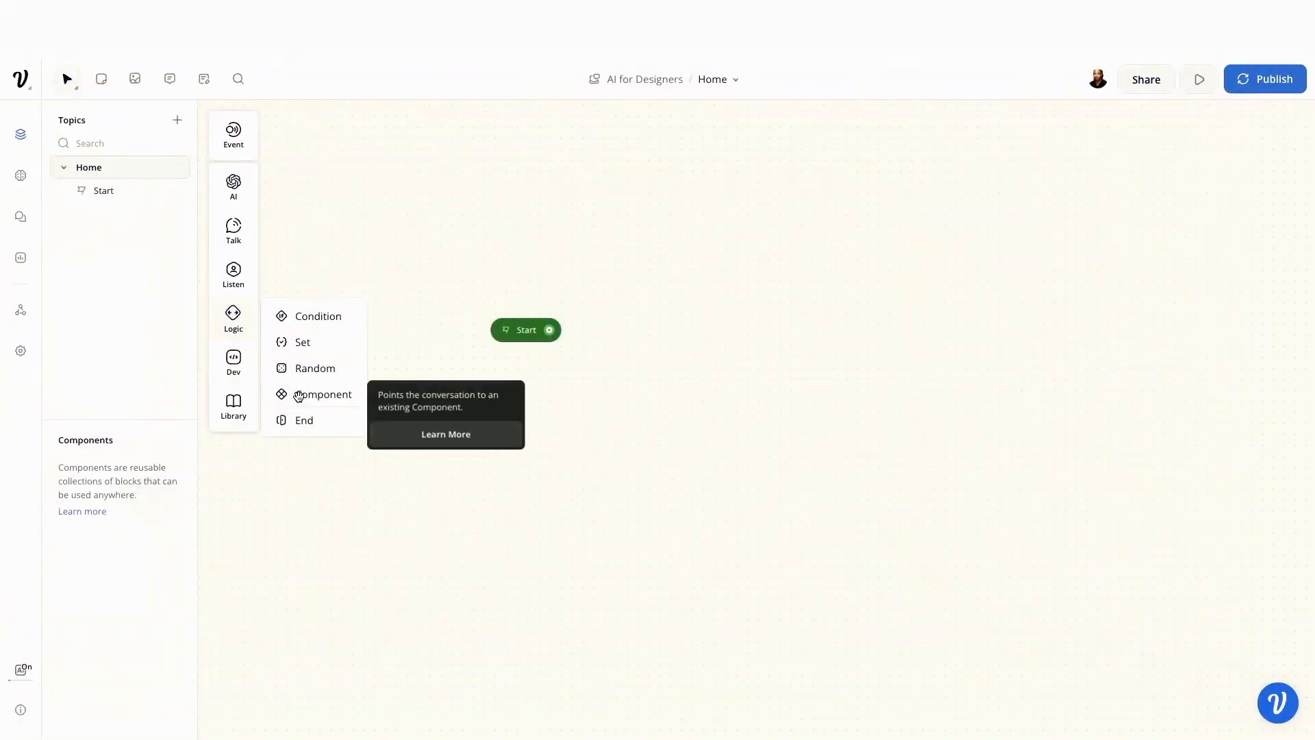
pyautogui.moveTo(245, 377)
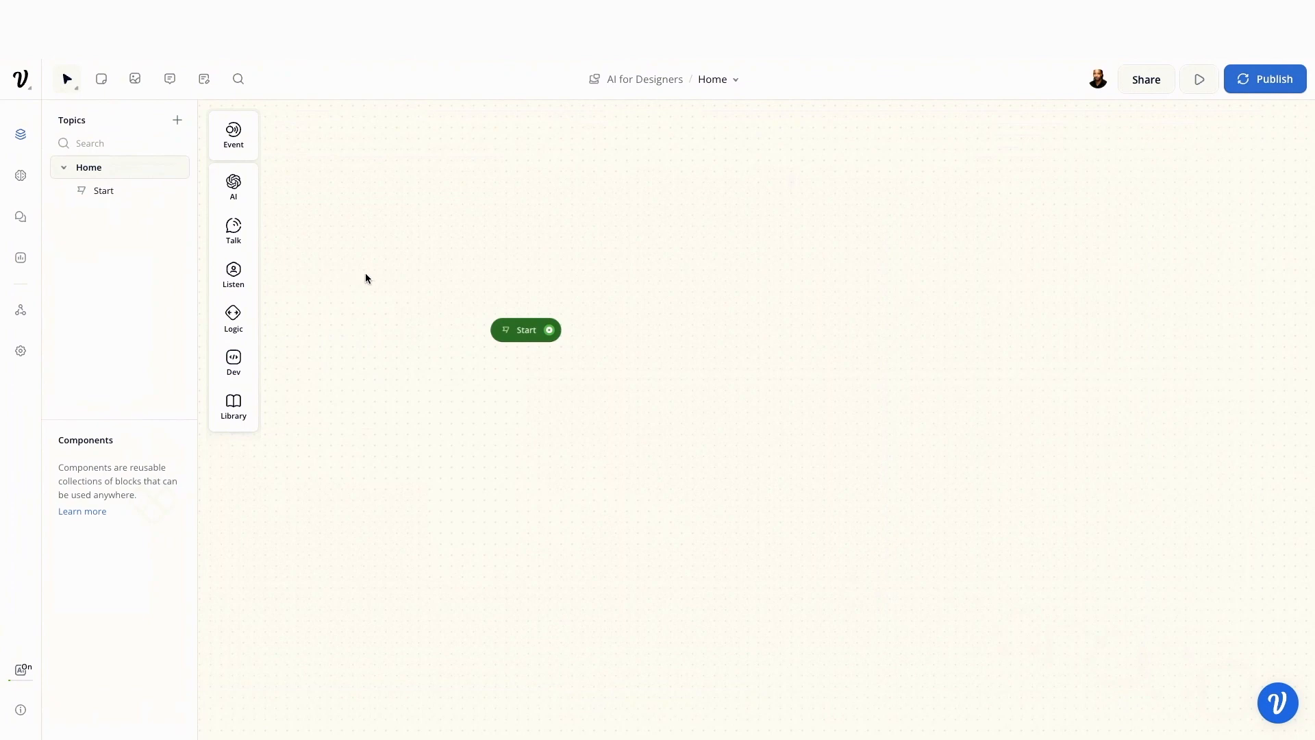
pyautogui.hscroll(1, 434, 266)
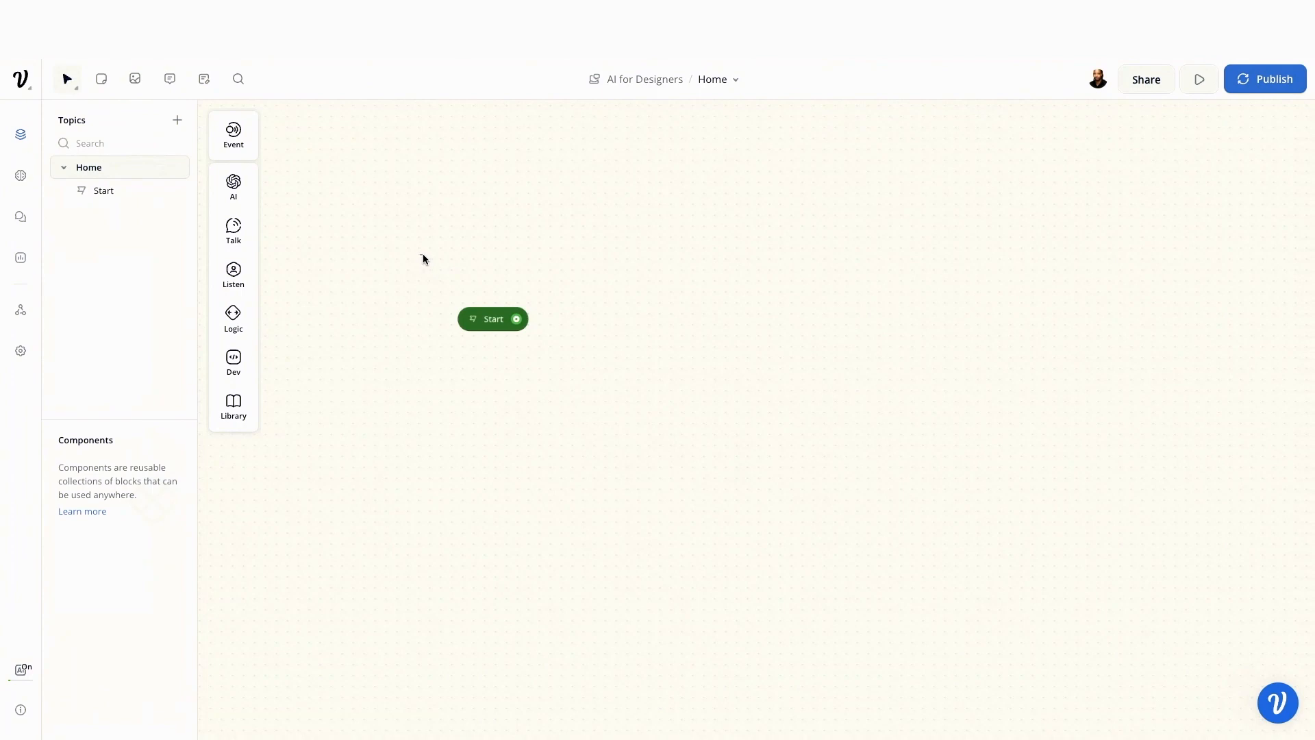
pyautogui.moveTo(422, 253); pyautogui.dragTo(577, 386)
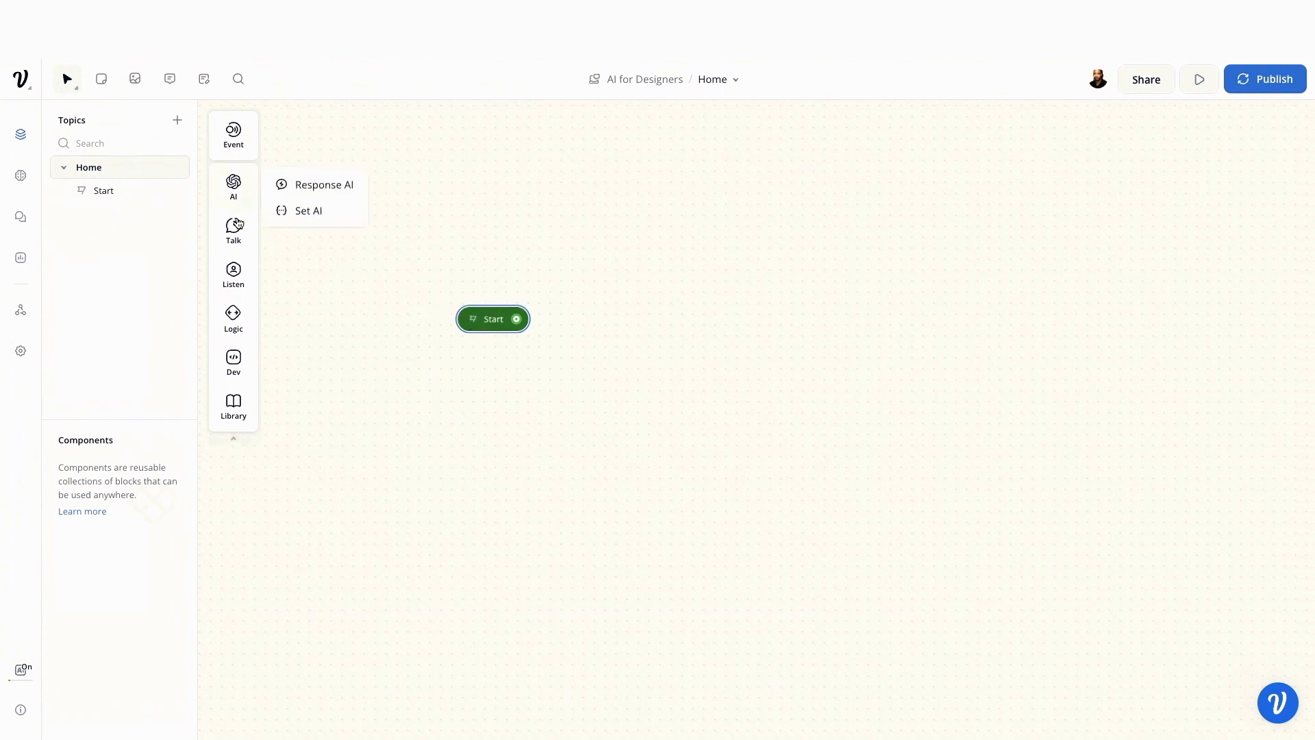
# Add a Text block next to Start with the reply "Welcome to AI for Designers"
pyautogui.moveTo(236, 232)
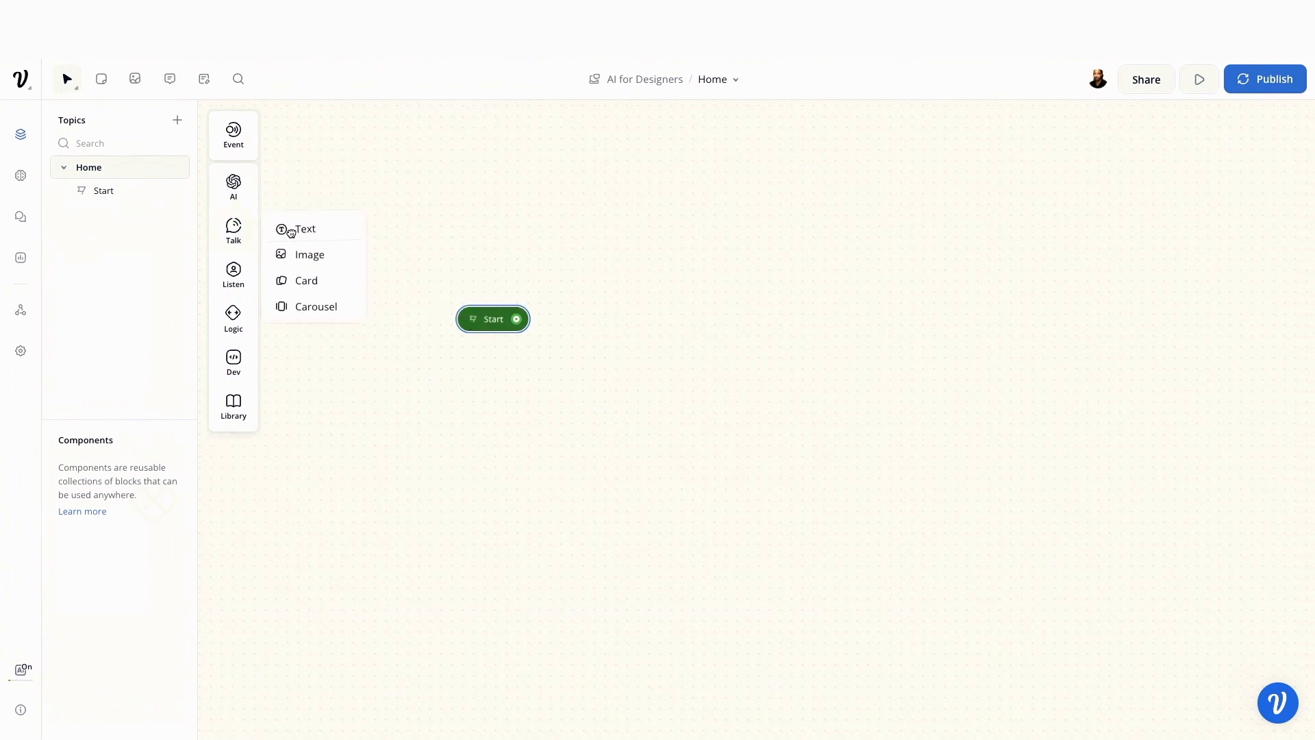
pyautogui.moveTo(599, 318); pyautogui.dragTo(631, 296)
pyautogui.click(603, 323)
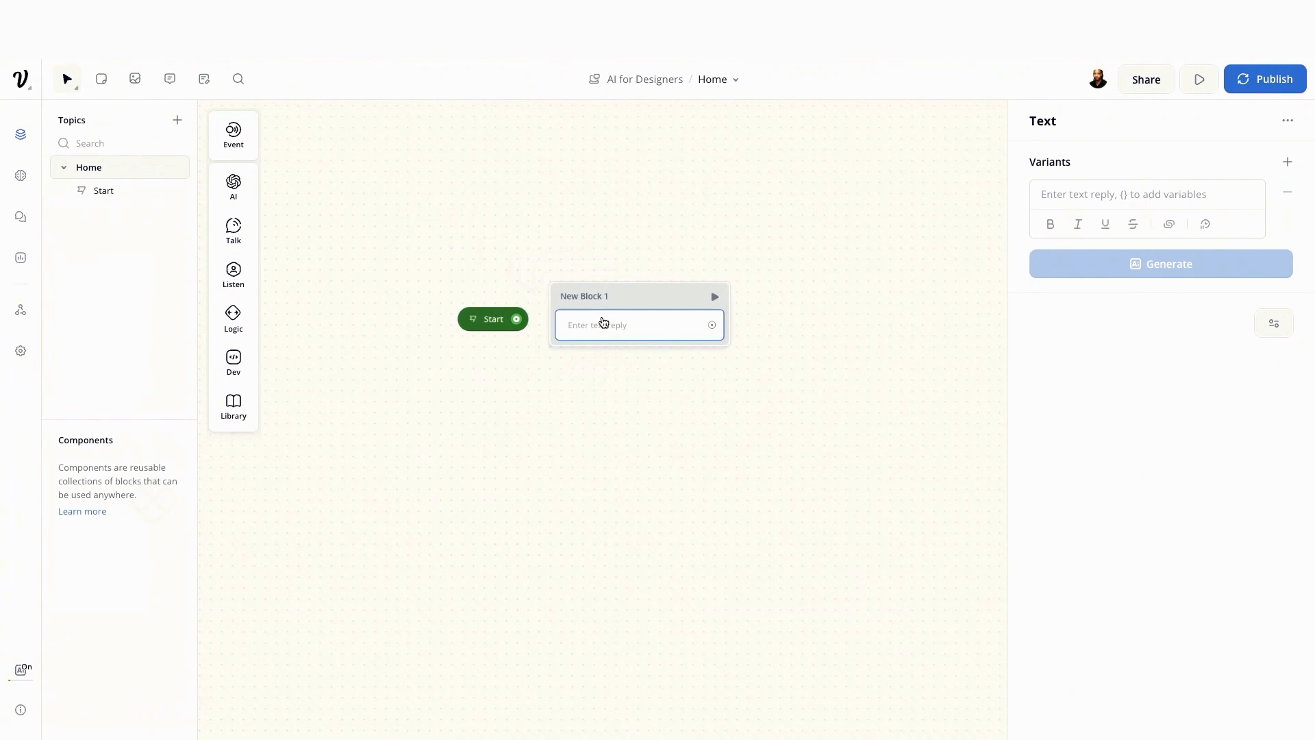
pyautogui.click(1080, 194)
pyautogui.write('Welcome to')
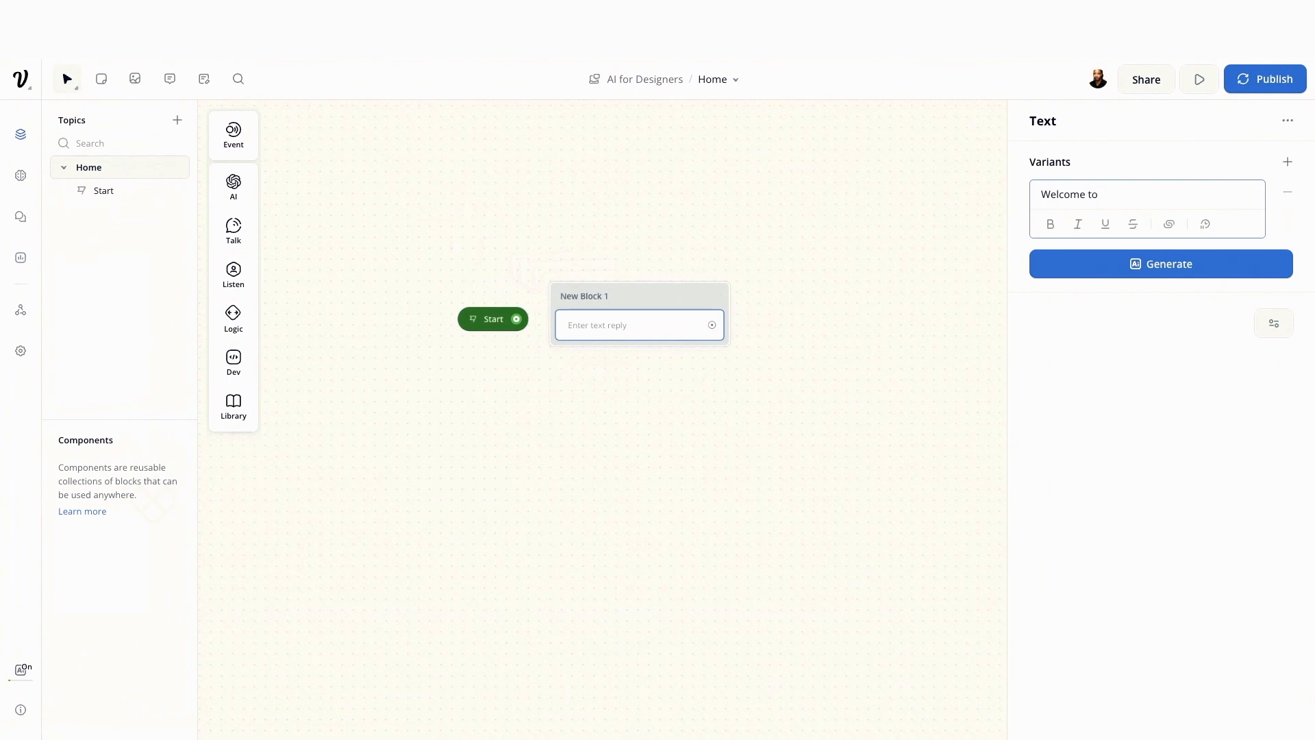
pyautogui.write(' AI for Designers')
# Rename the new text block as "Welcome"
pyautogui.click(608, 295)
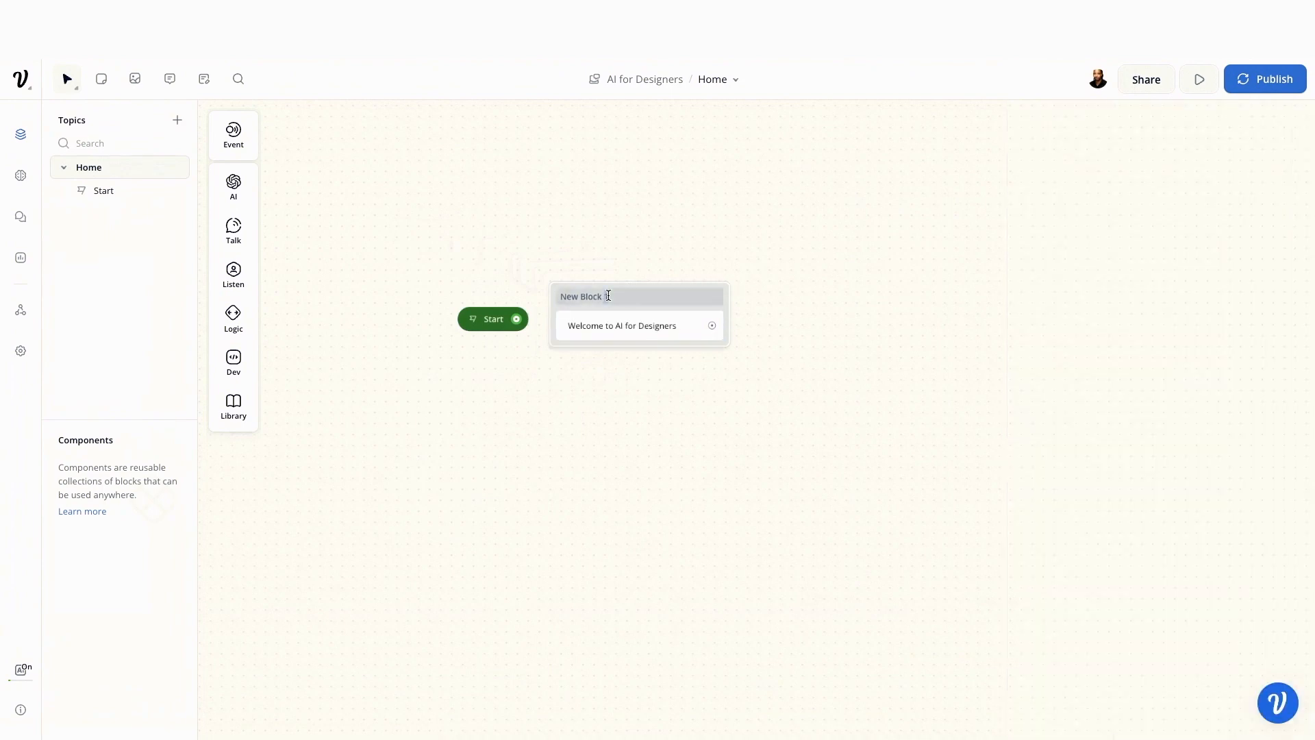
pyautogui.moveTo(616, 296); pyautogui.dragTo(534, 297)
pyautogui.press('BackSpace')
pyautogui.press('BackSpace')
pyautogui.press('BackSpace')
pyautogui.click(666, 228)
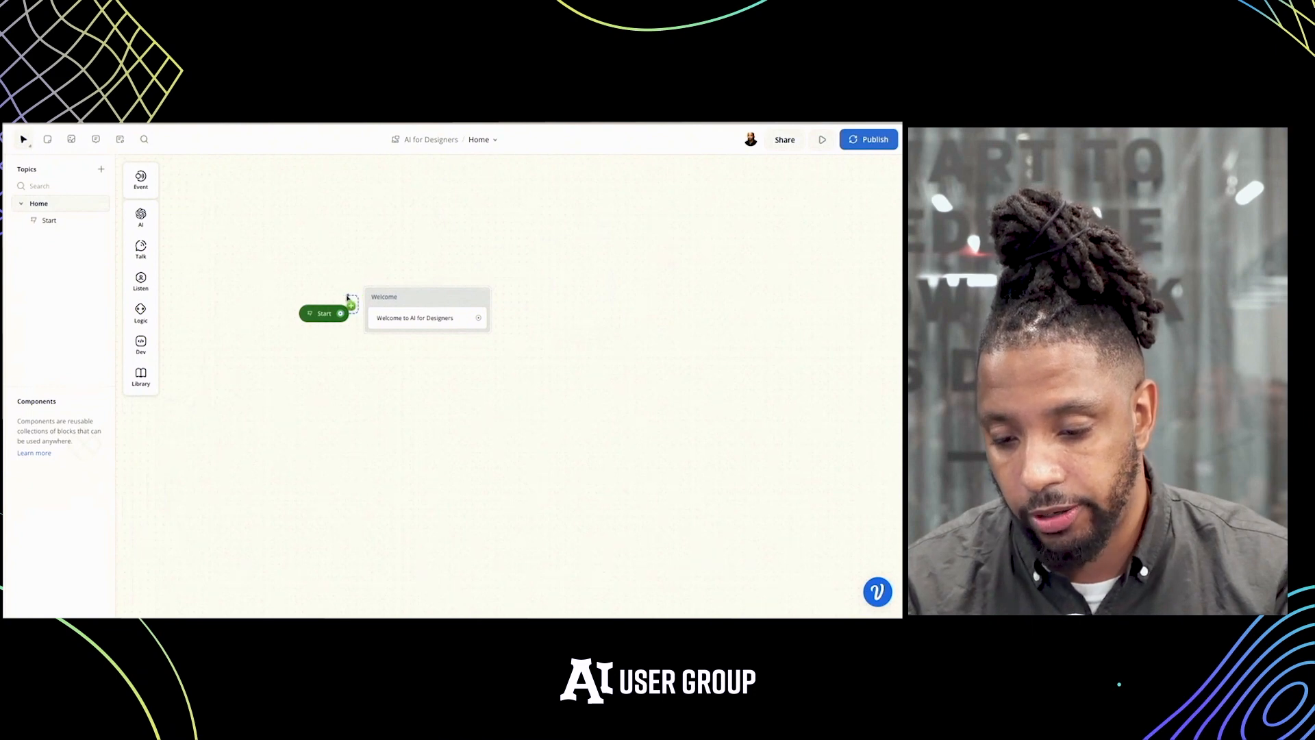
# Connect Start to the Welcome block, test the conversation from Start and return to the designer
pyautogui.moveTo(348, 297); pyautogui.dragTo(377, 302)
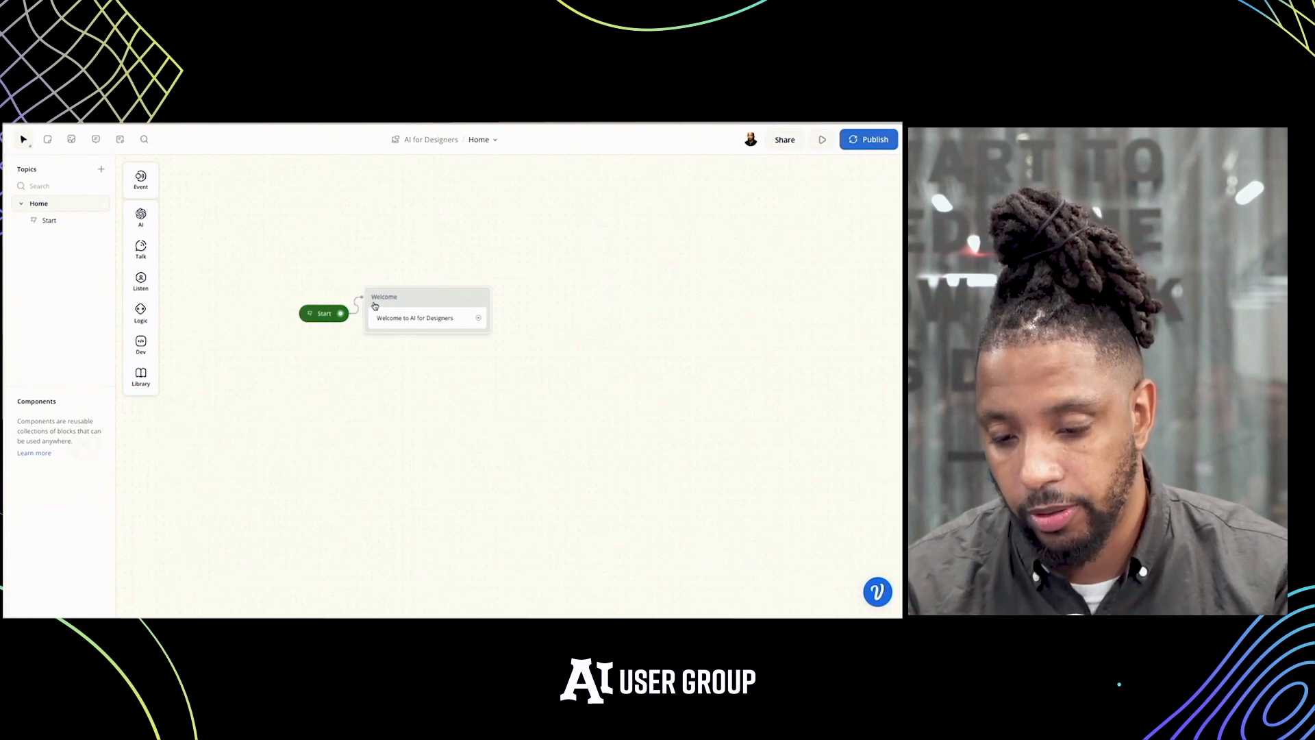
pyautogui.click(309, 315)
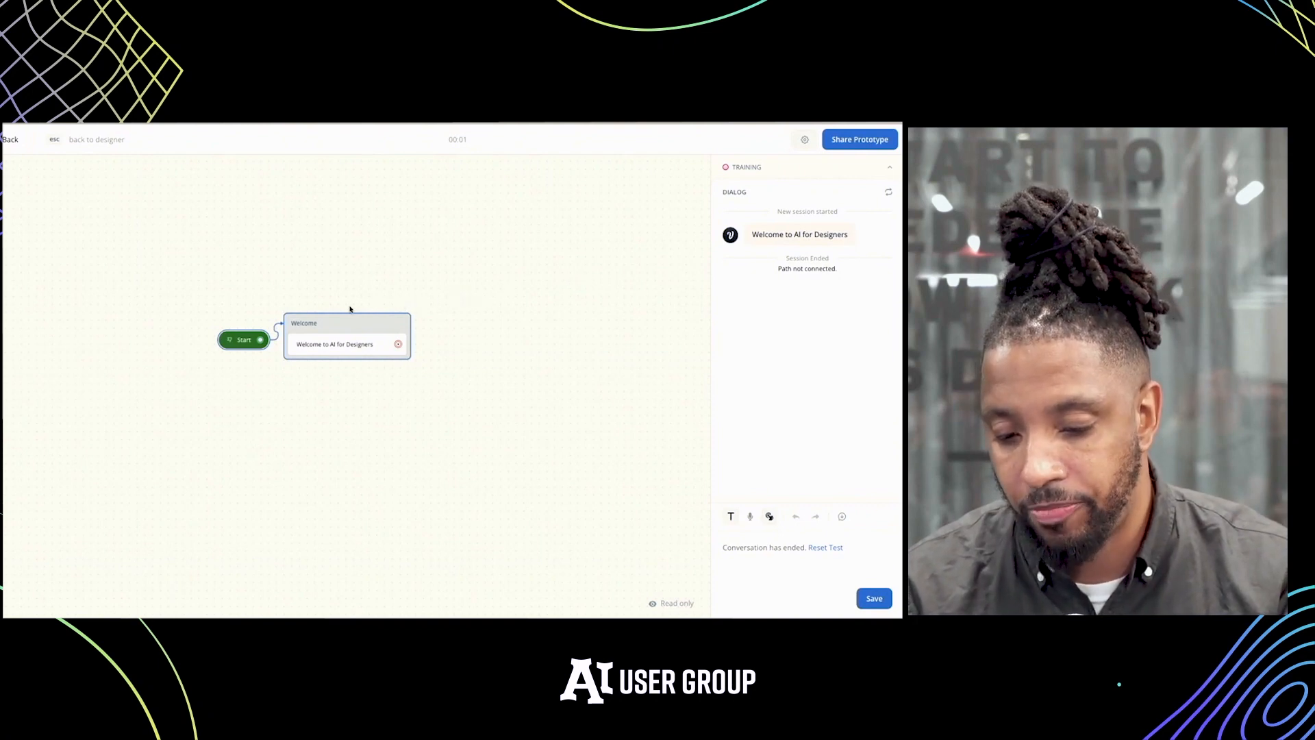
pyautogui.press('Escape')
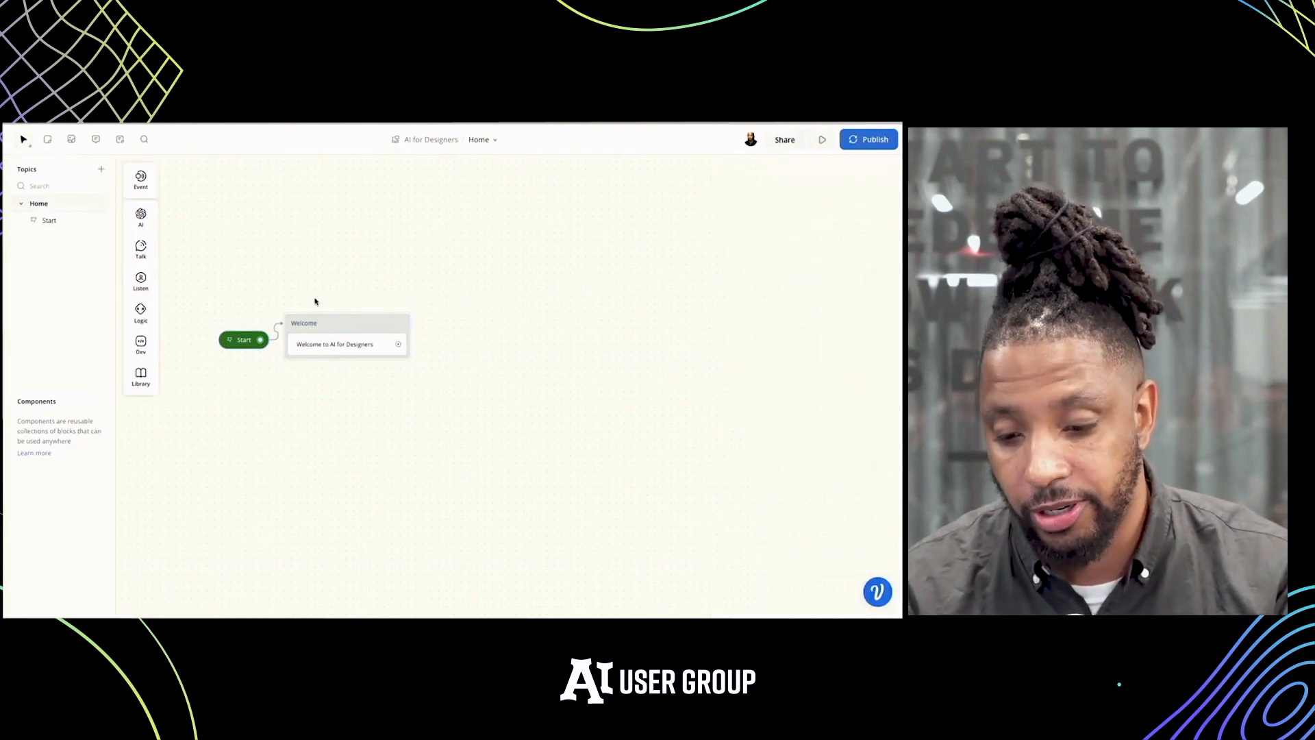
# Delete the Welcome block with its text reply from the canvas
pyautogui.moveTo(317, 302); pyautogui.dragTo(405, 370)
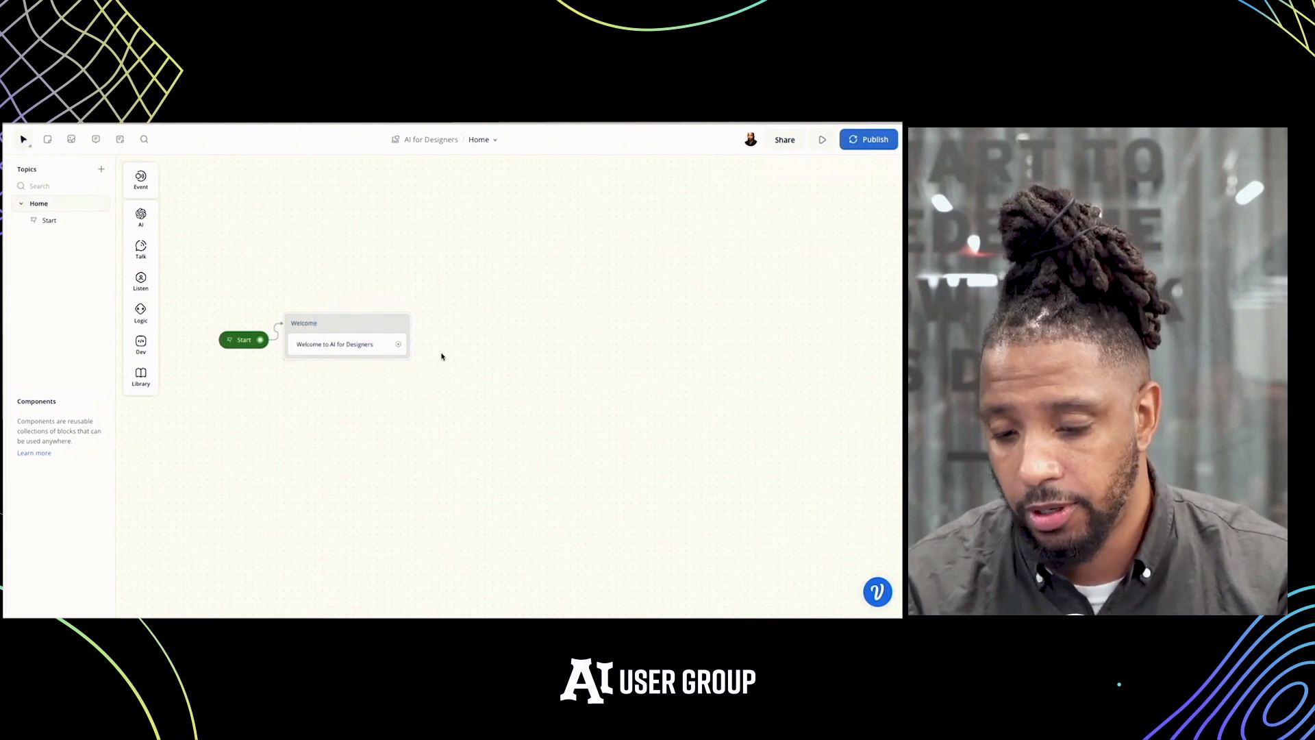
pyautogui.click(375, 332)
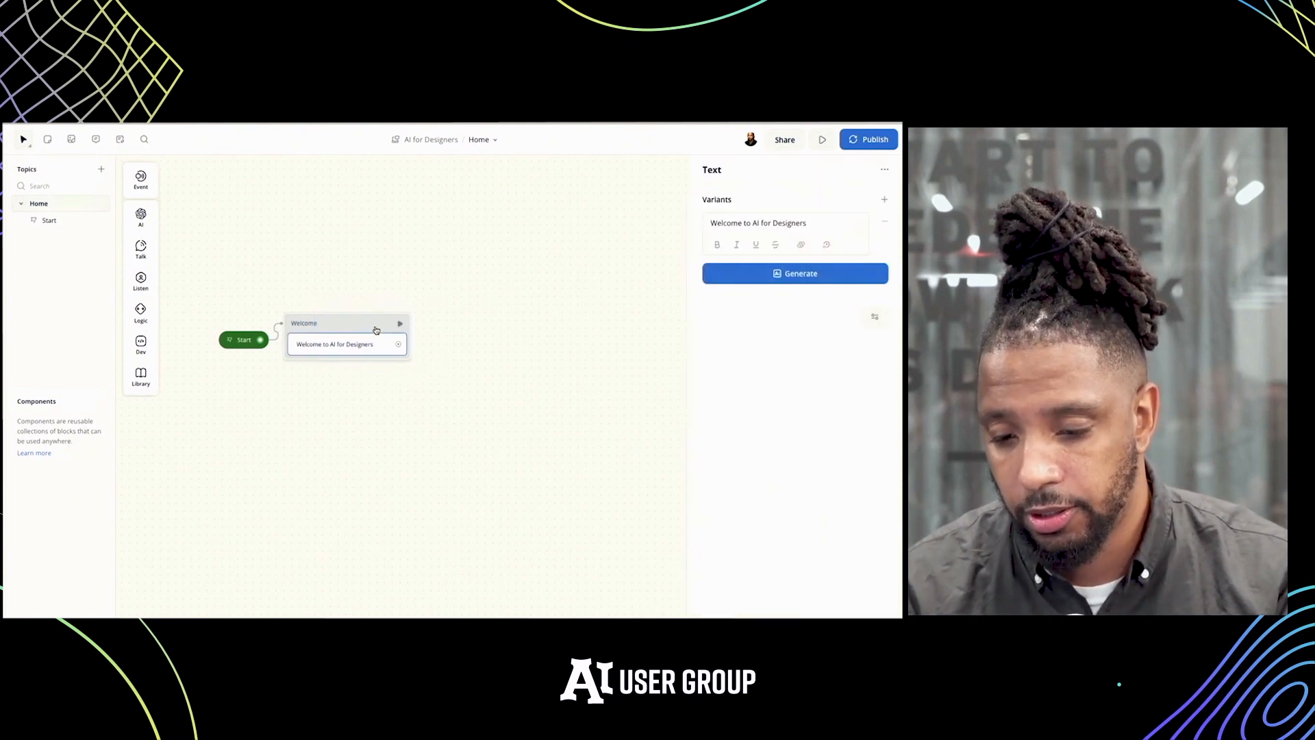
pyautogui.press('Delete')
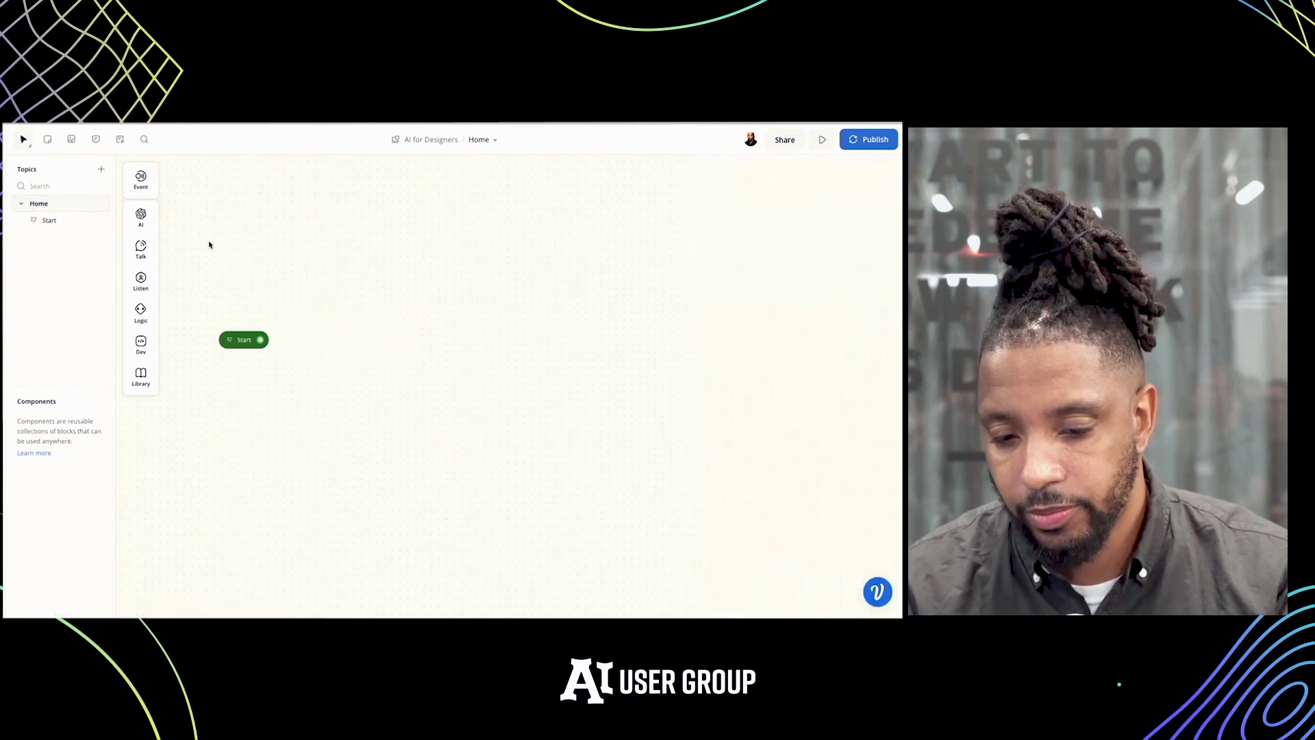
# Add a Response AI block near Start and expand its prompt settings
pyautogui.moveTo(145, 223)
pyautogui.moveTo(171, 218); pyautogui.dragTo(305, 346)
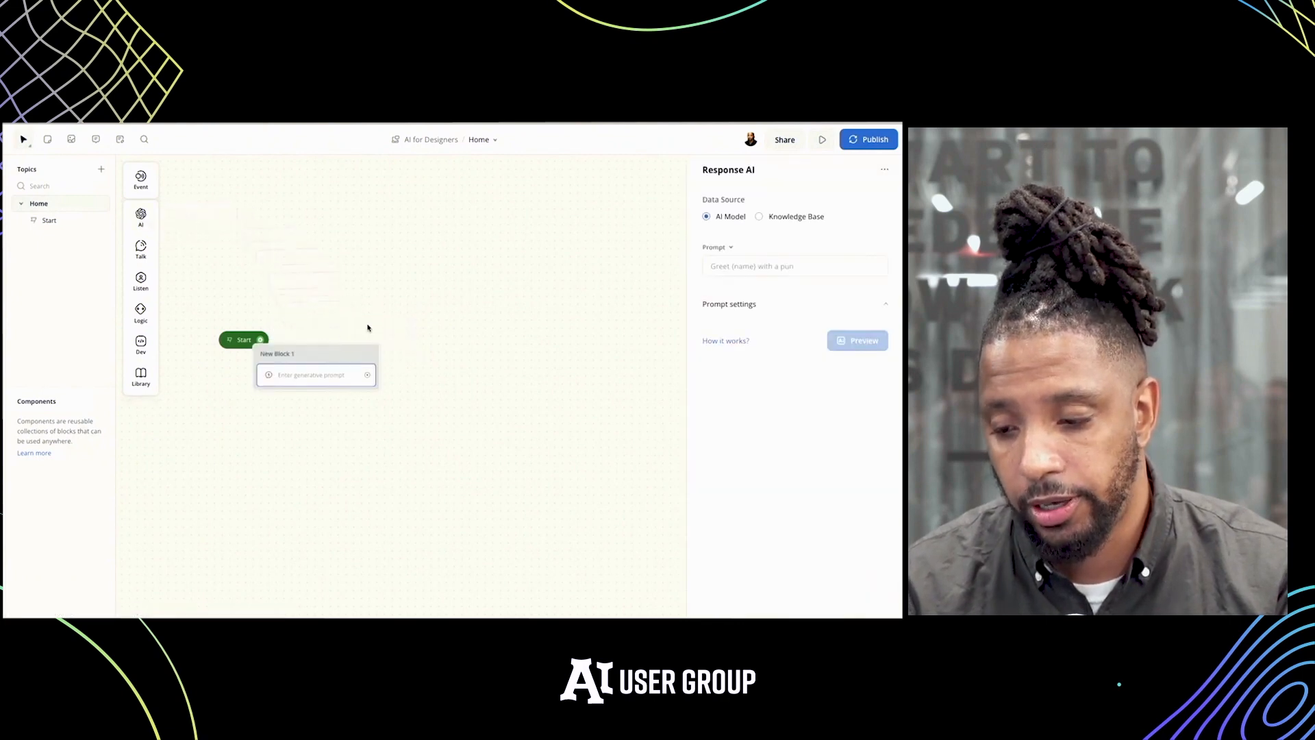
pyautogui.click(726, 267)
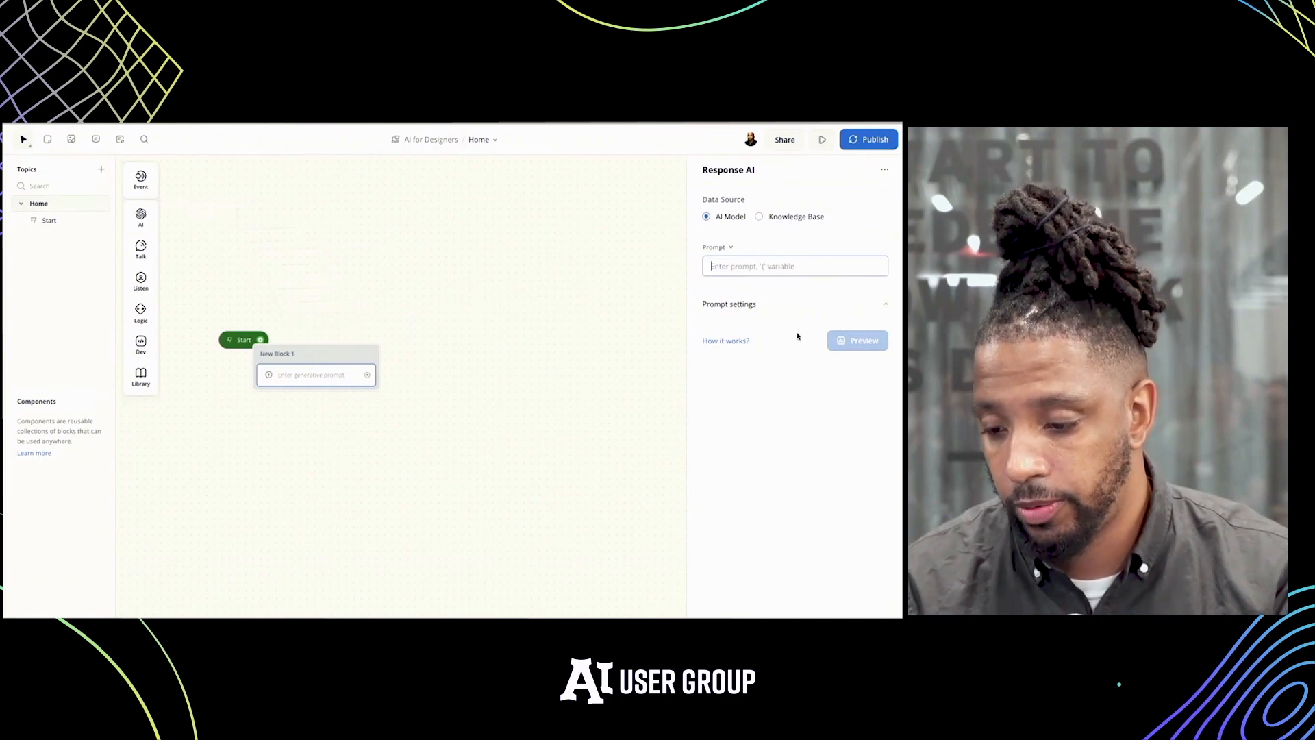
pyautogui.click(777, 314)
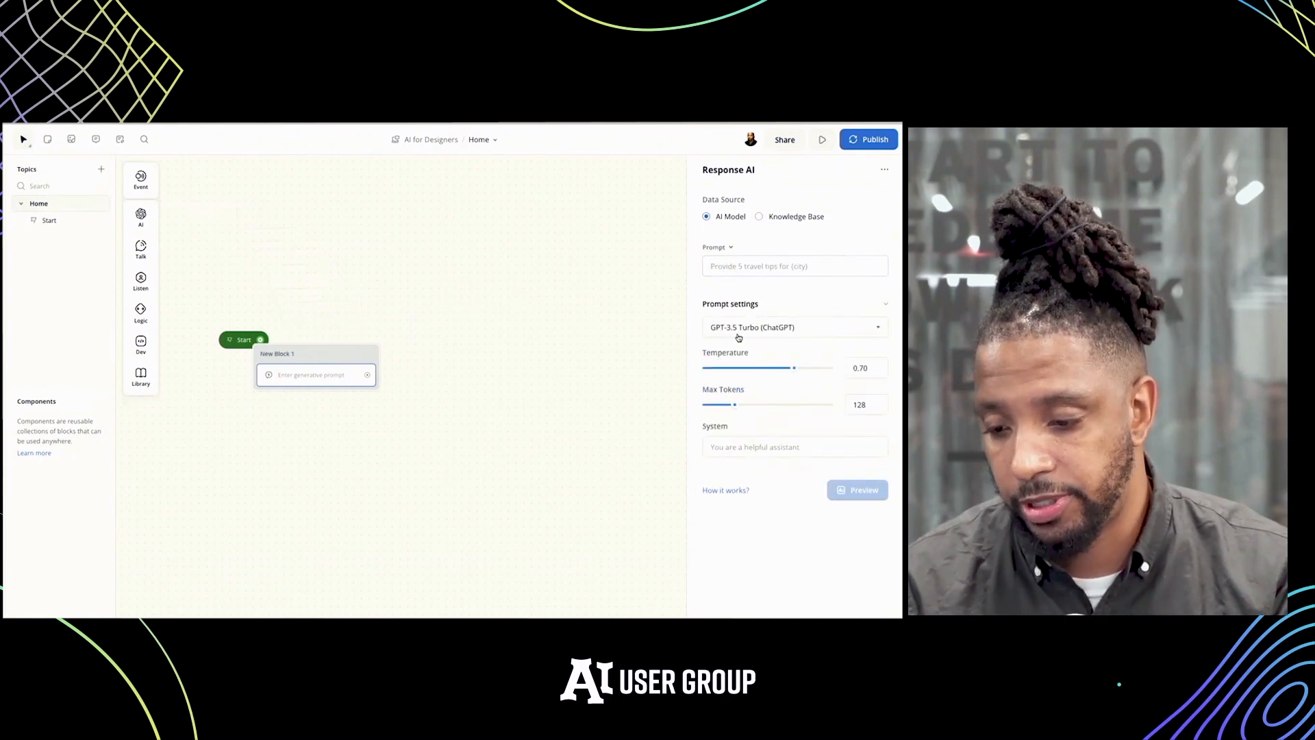
# Set the Response AI prompt to "Greet the user to the AI for Designers event"
pyautogui.click(767, 265)
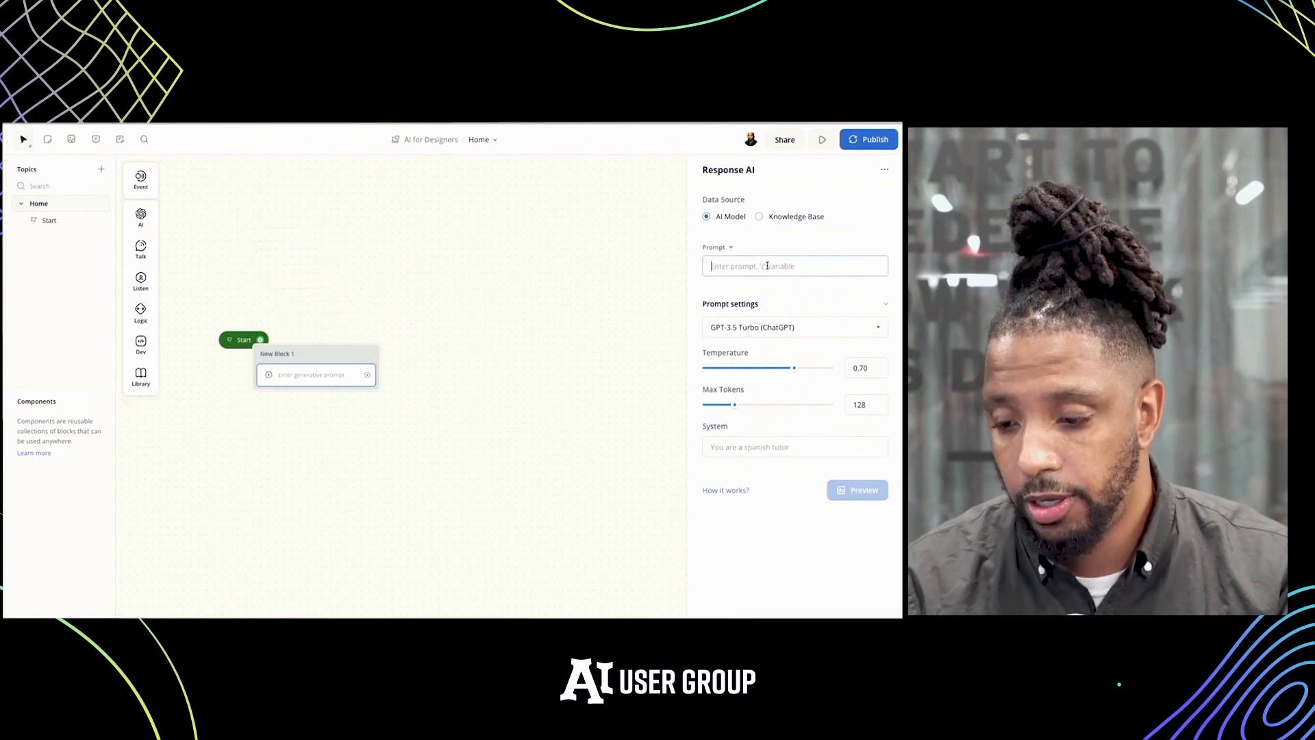
pyautogui.write('Greet the AI')
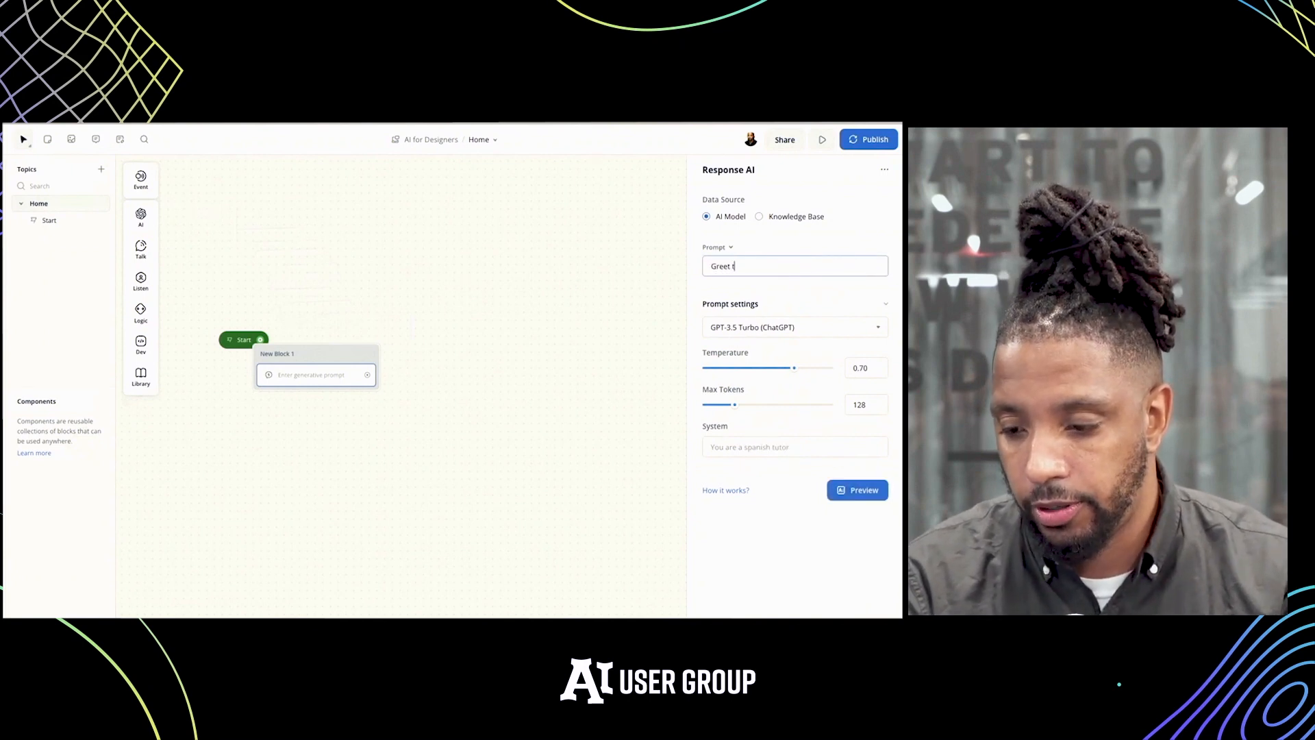
pyautogui.write(' for')
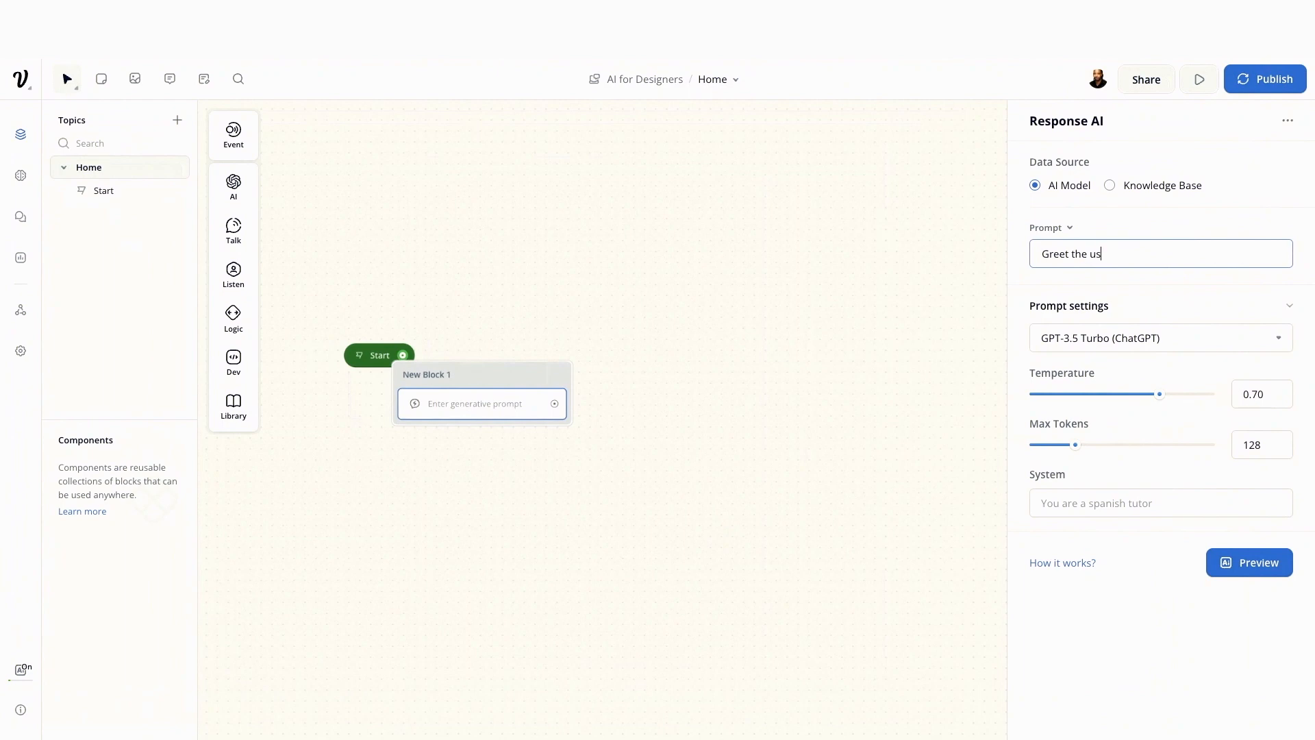
pyautogui.write('the AI for Designers event')
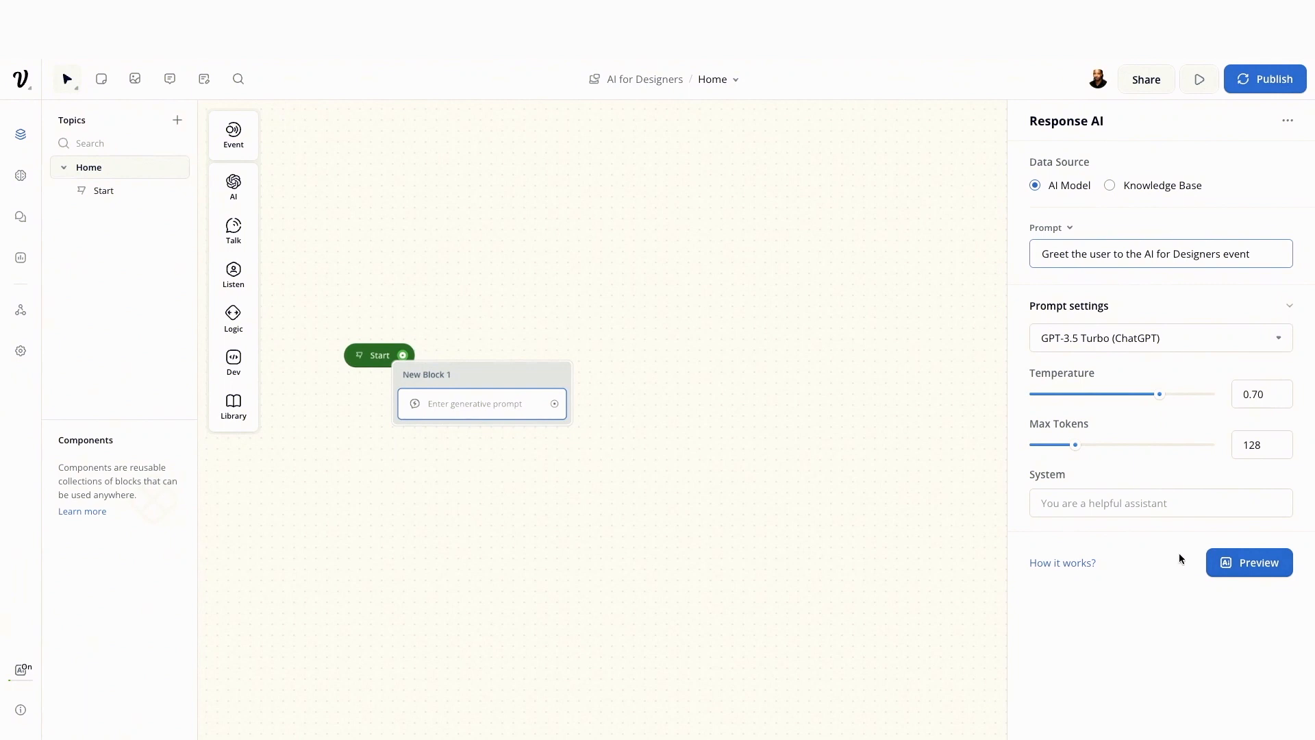
pyautogui.click(838, 471)
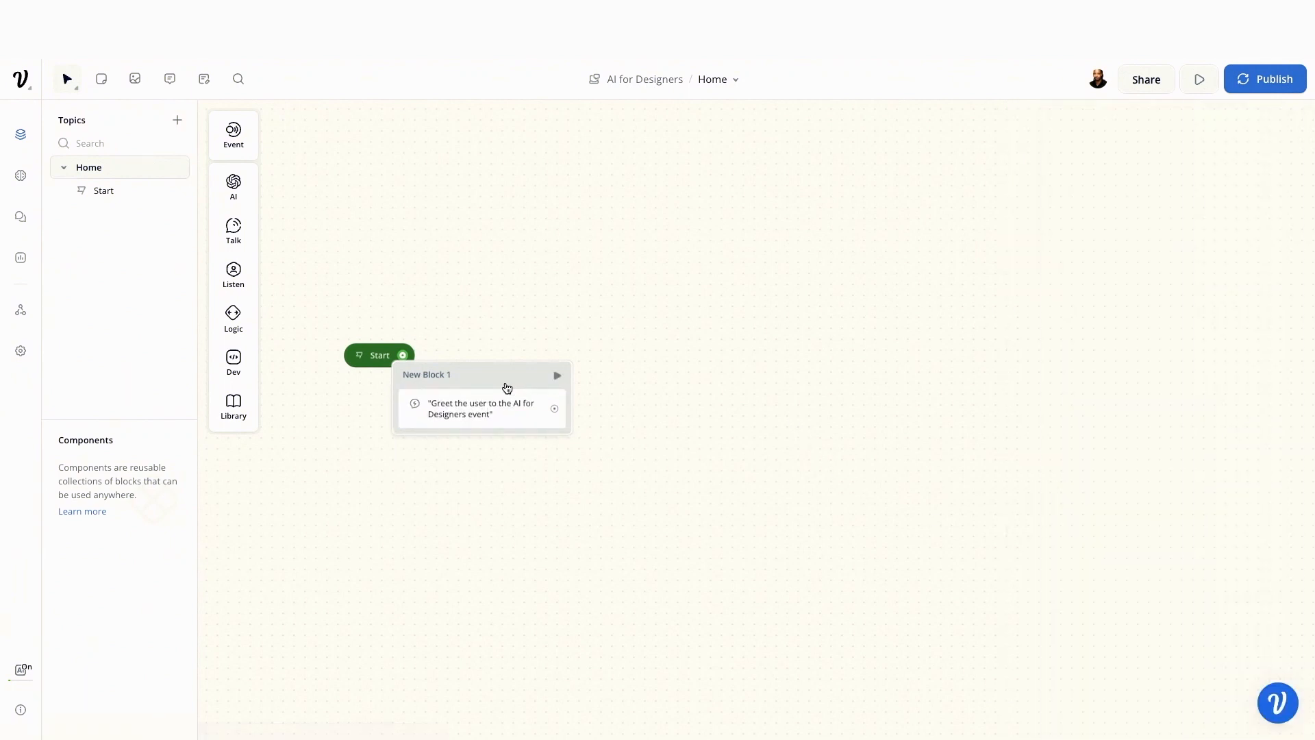
# Move the Response AI block clear of Start, connect Start to it and run a test from the block
pyautogui.moveTo(507, 388); pyautogui.dragTo(572, 354)
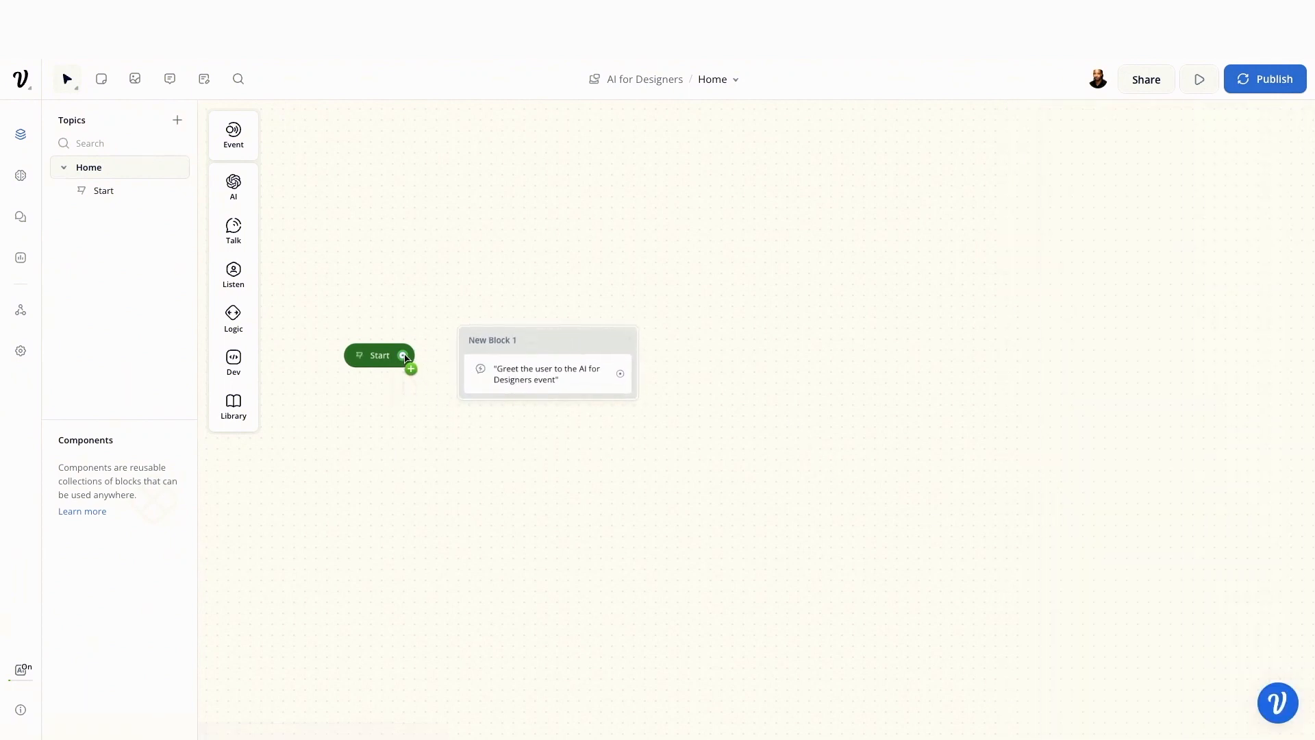
pyautogui.moveTo(456, 369); pyautogui.dragTo(462, 371)
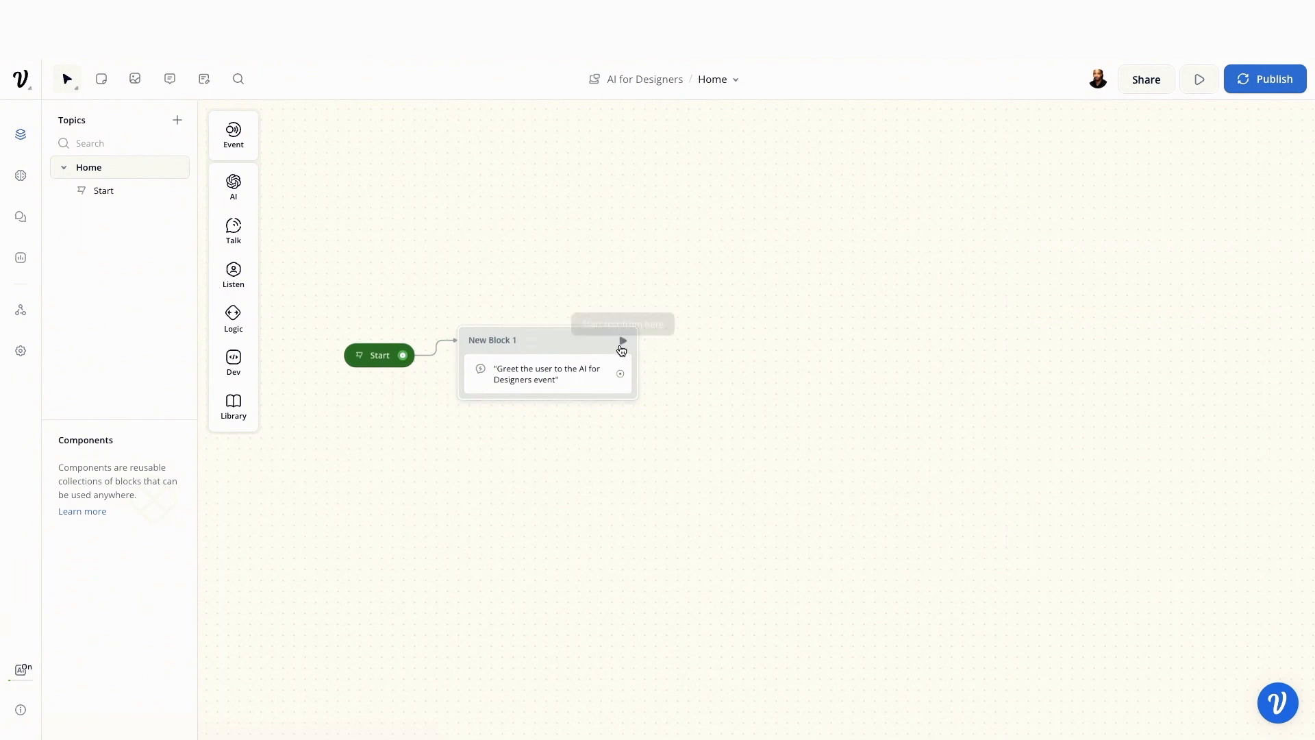
pyautogui.click(620, 342)
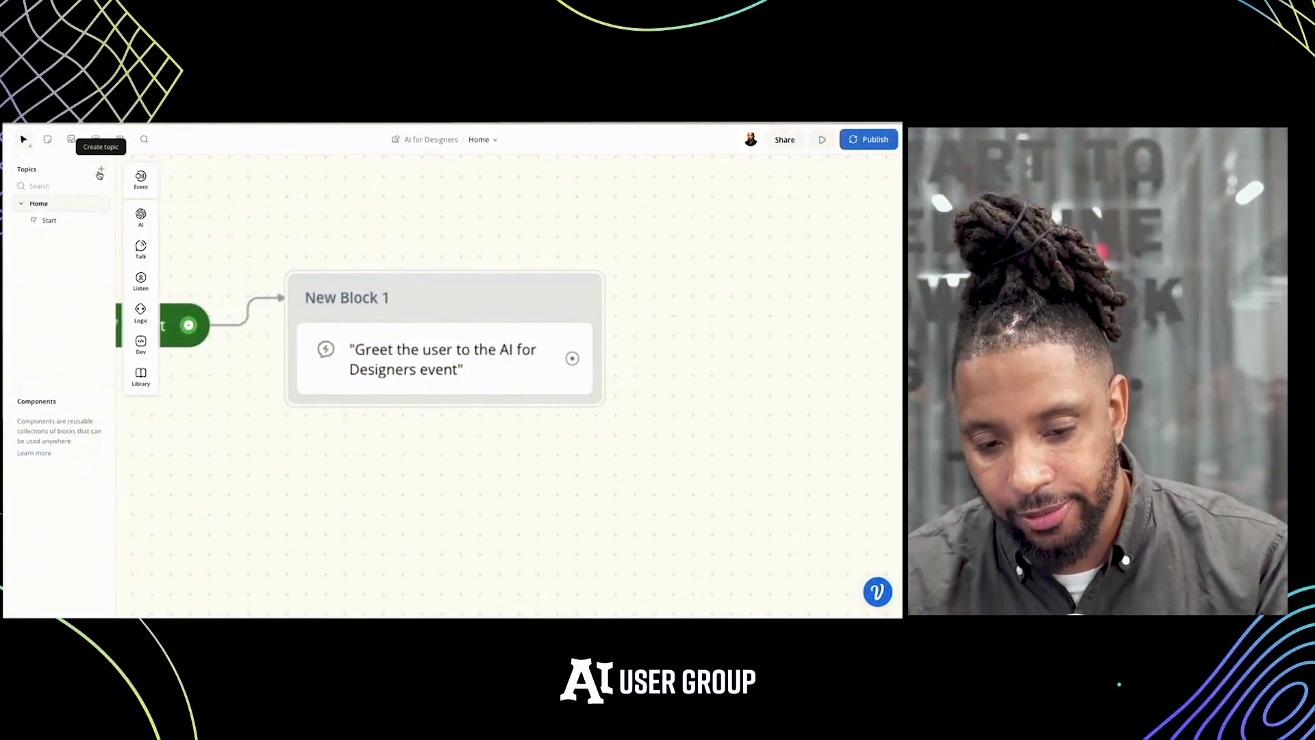
# Add a Text step reading "How can I help?" below the AI greeting in the same block
pyautogui.moveTo(141, 248)
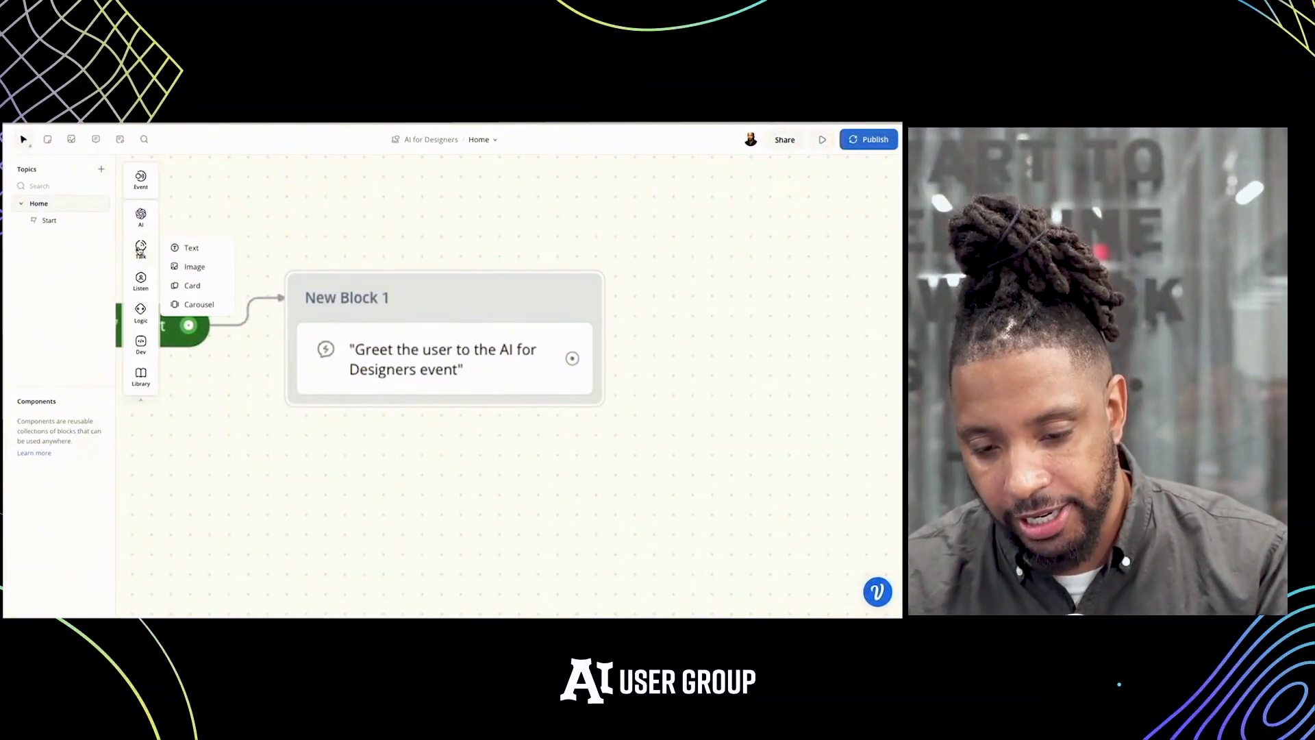
pyautogui.moveTo(172, 247); pyautogui.dragTo(413, 413)
pyautogui.click(752, 230)
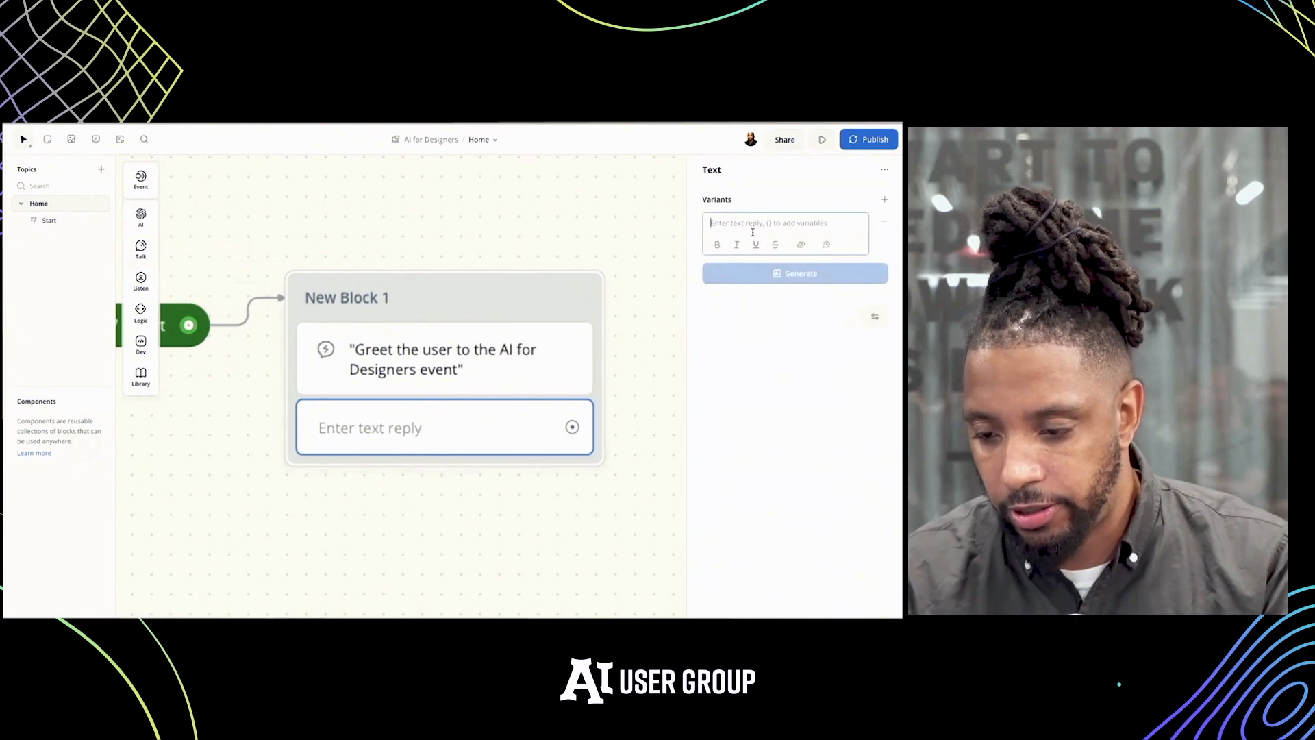
pyautogui.write('How can I help?')
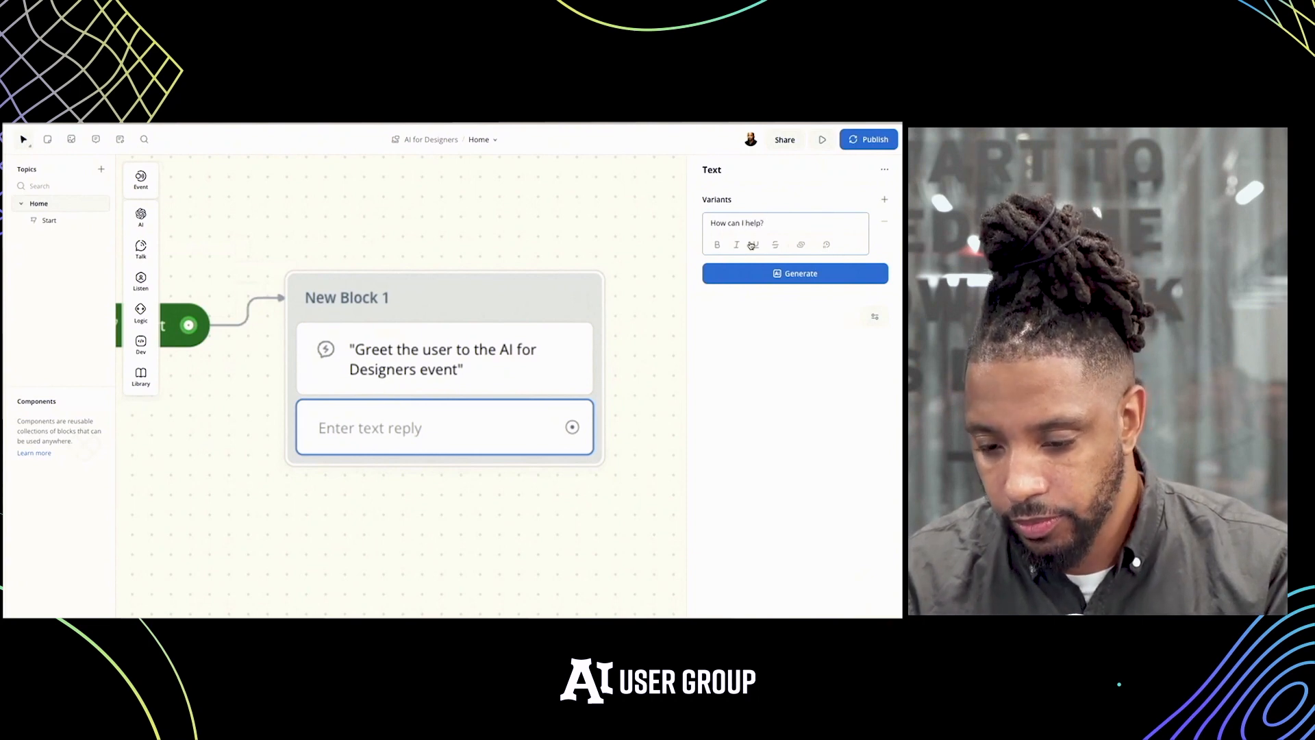
pyautogui.click(649, 360)
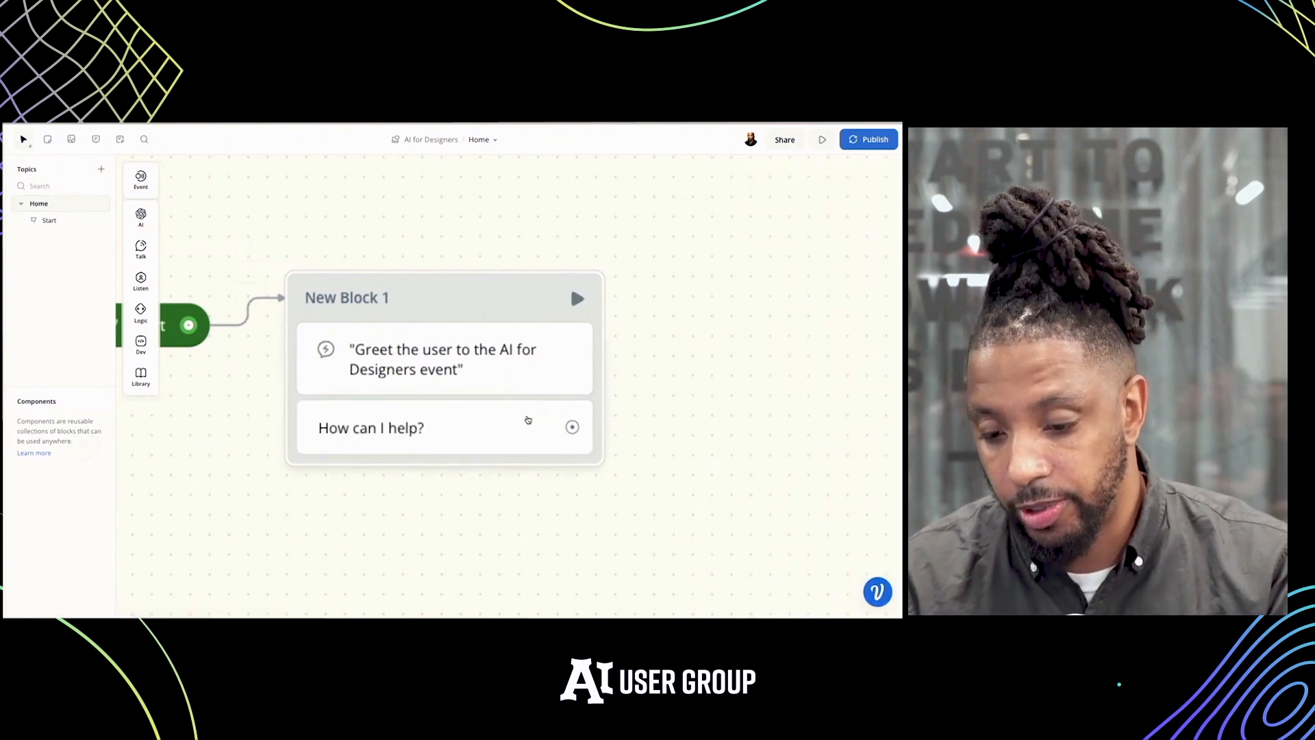
# Generate AI variants for the "How can I help?" text, accept them all and run a test from Start
pyautogui.click(526, 422)
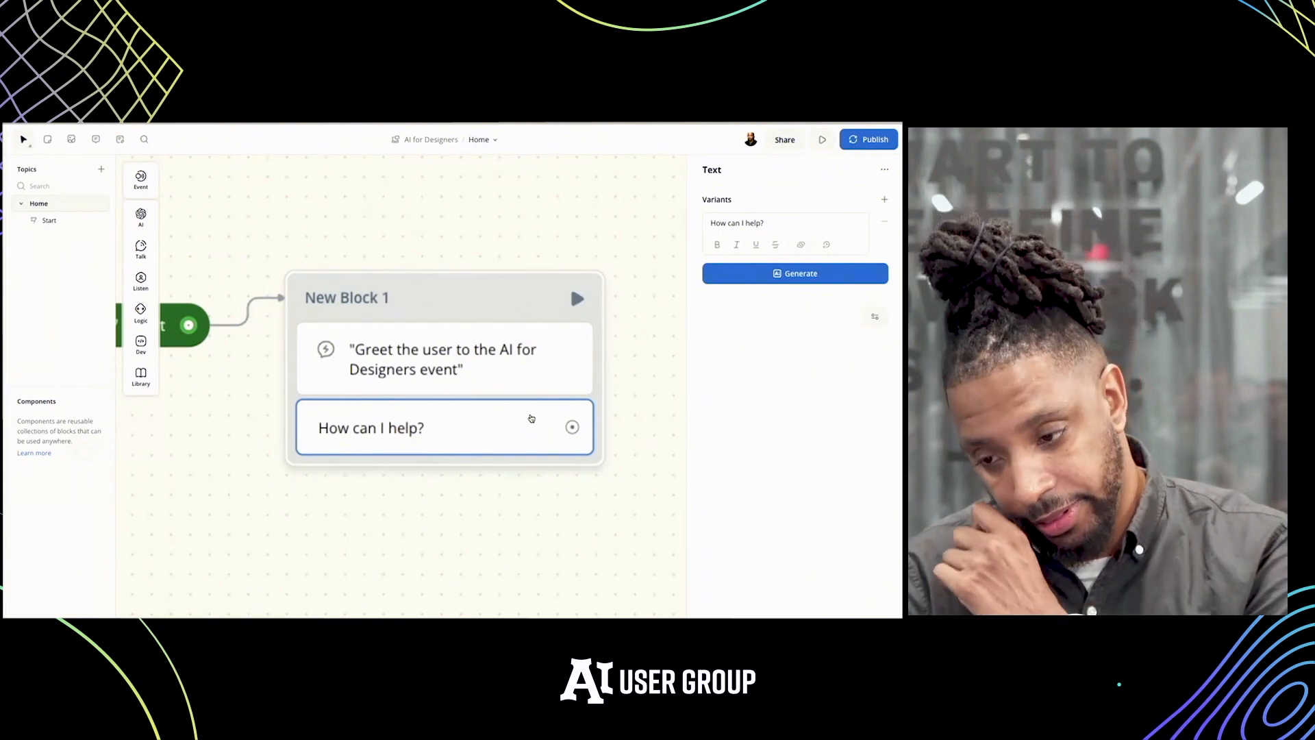
pyautogui.click(774, 278)
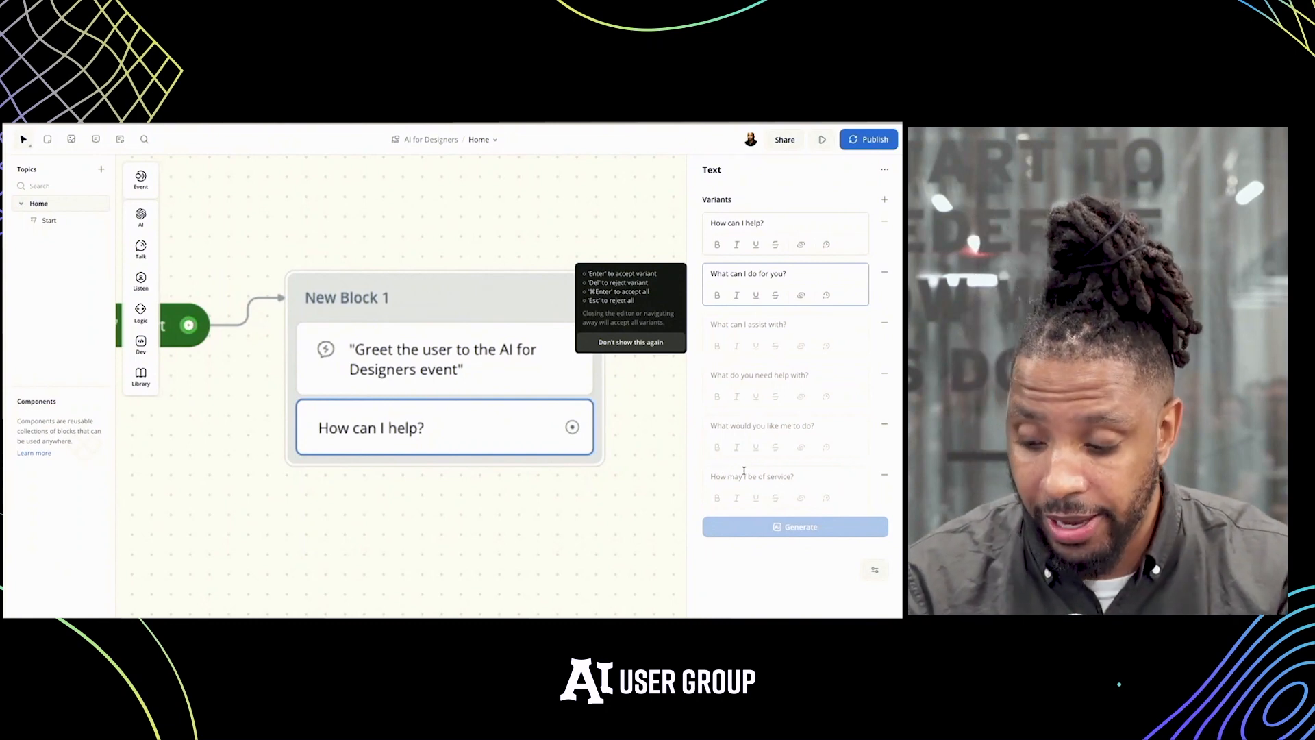
pyautogui.press('super+Return')
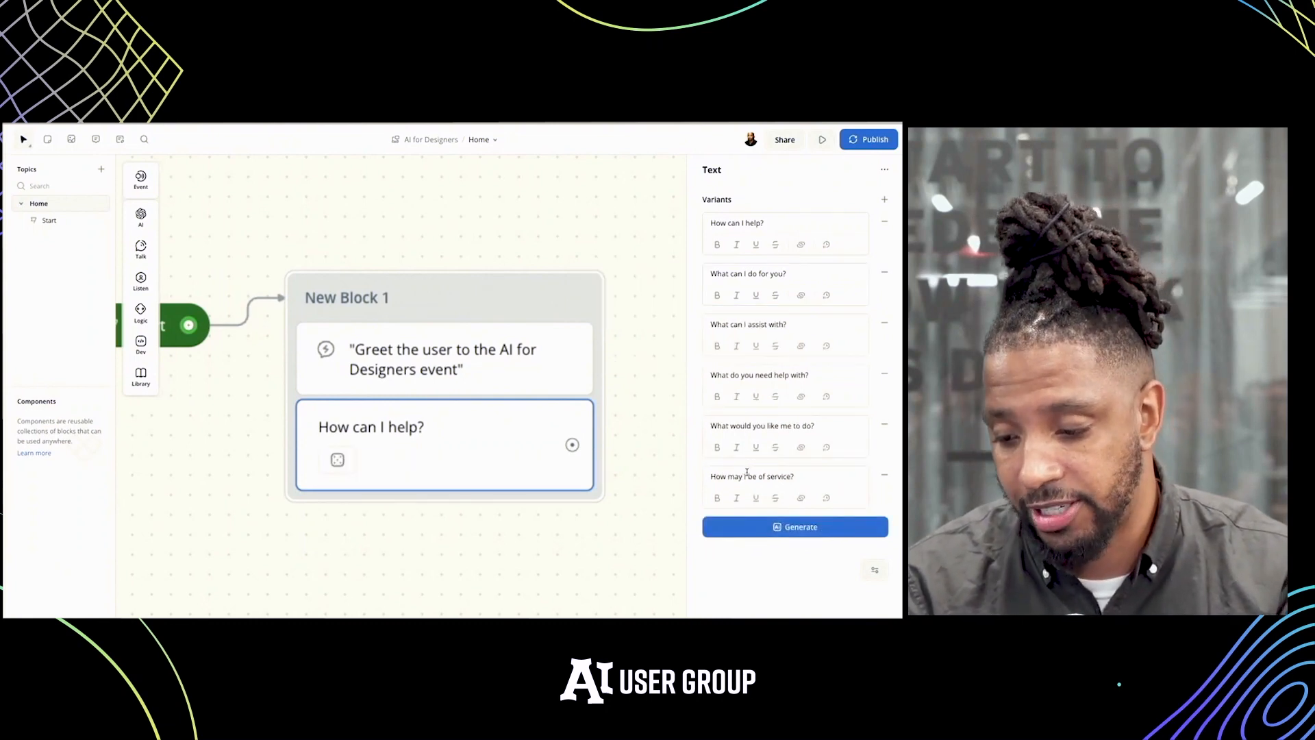
pyautogui.click(650, 495)
pyautogui.scroll(-3, 649, 492)
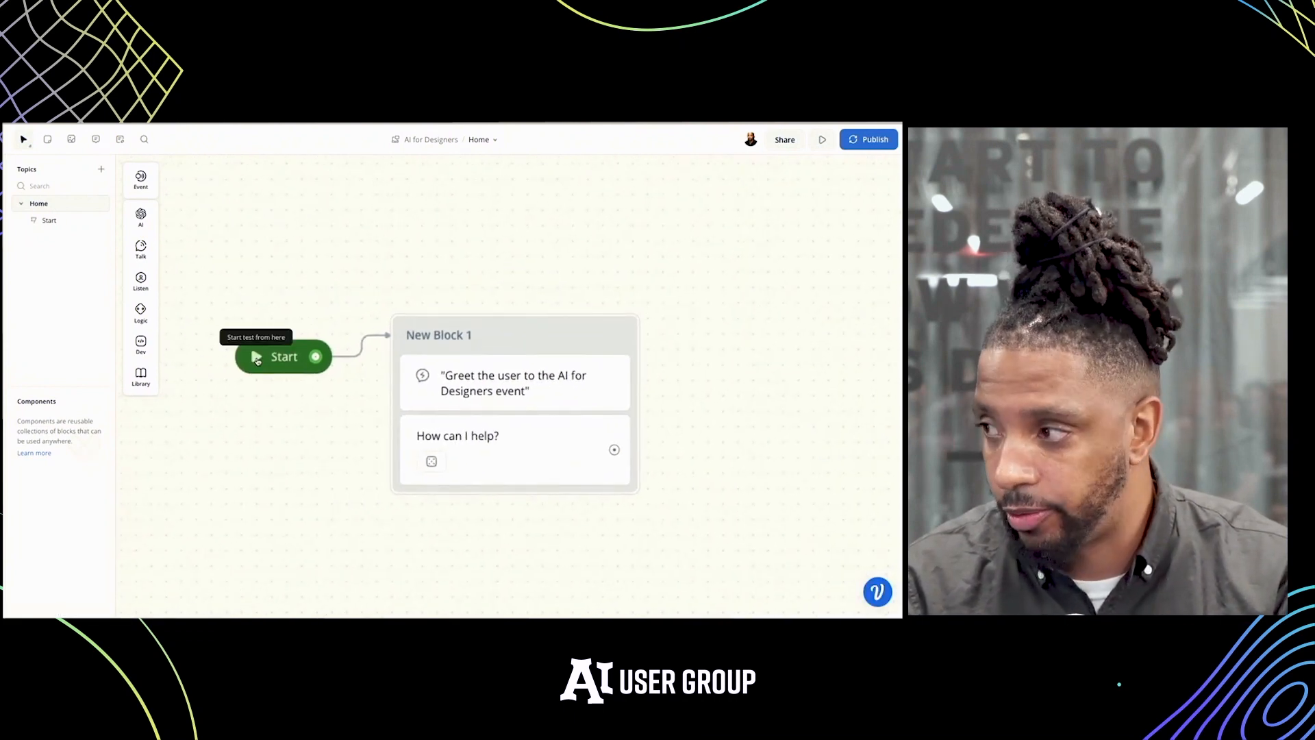
pyautogui.click(258, 360)
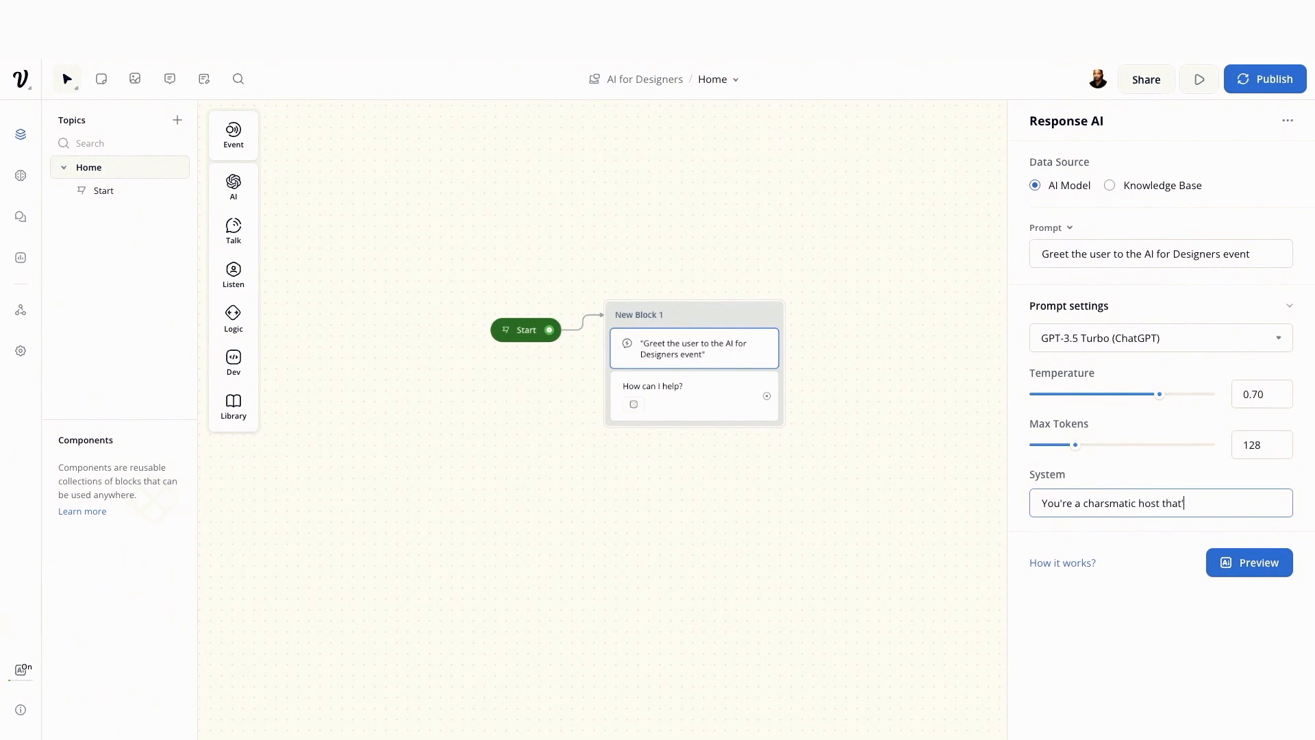
# Set the Response AI system prompt to "You're a charismatic host that's brief and concise." and preview the response
pyautogui.write('ef and ')
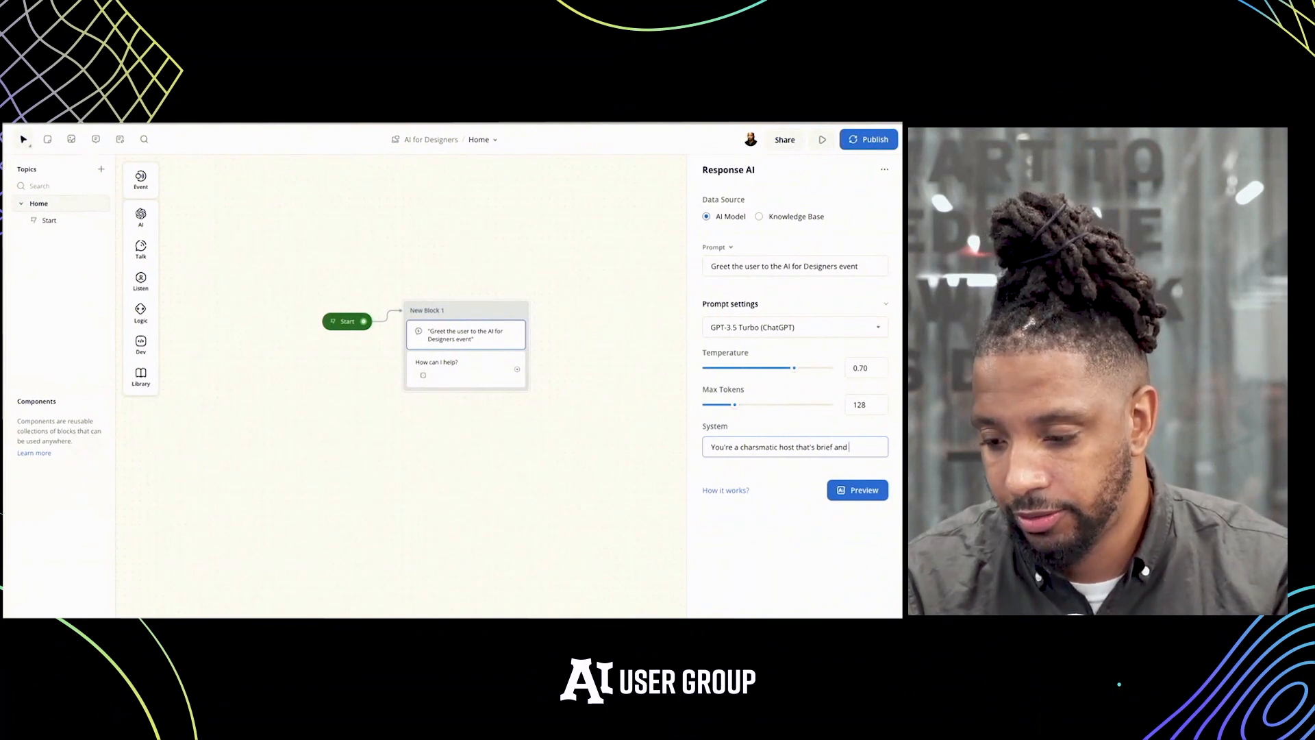
pyautogui.write('conc')
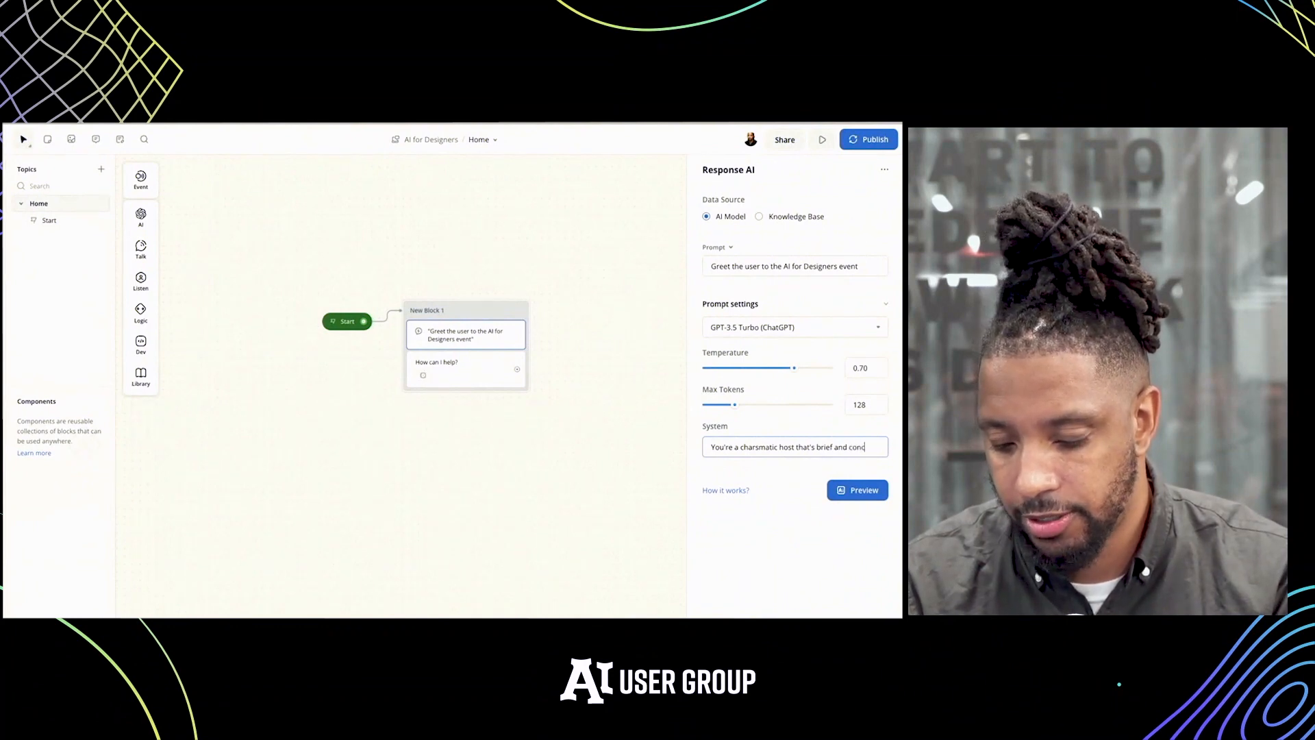
pyautogui.write('ise.')
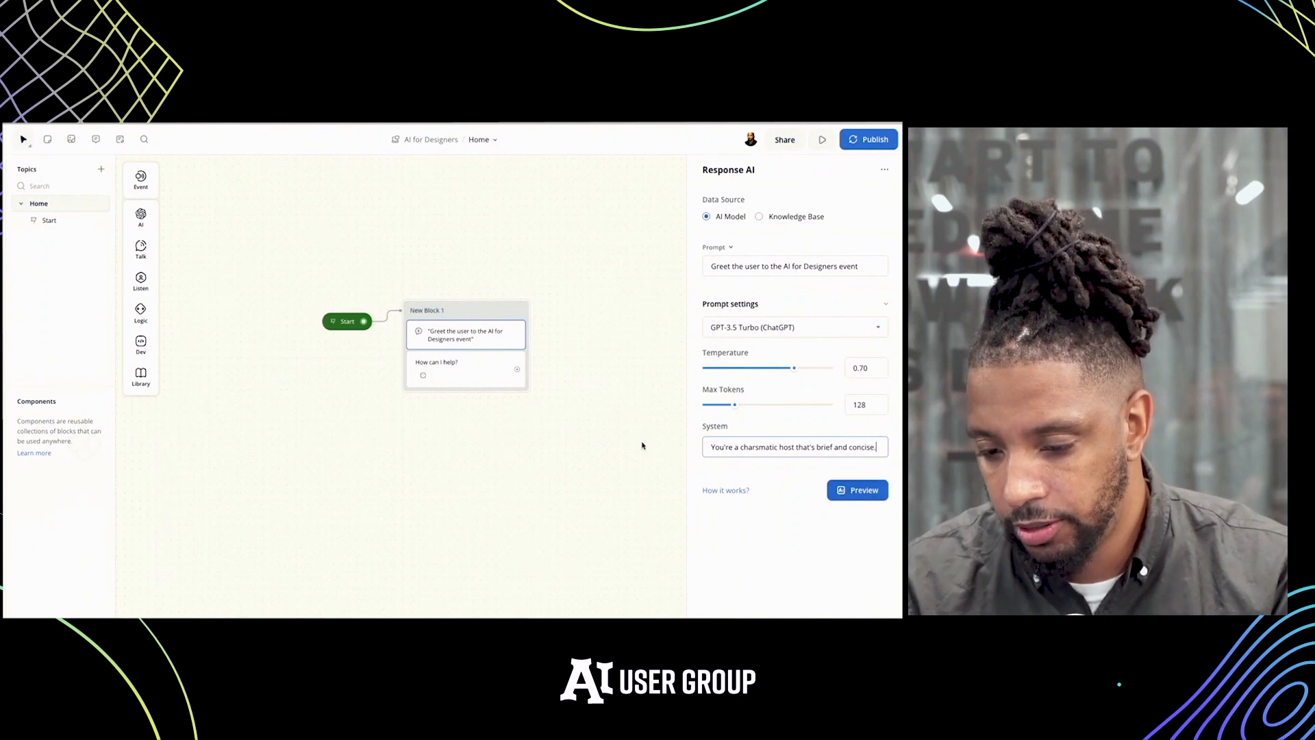
pyautogui.click(851, 490)
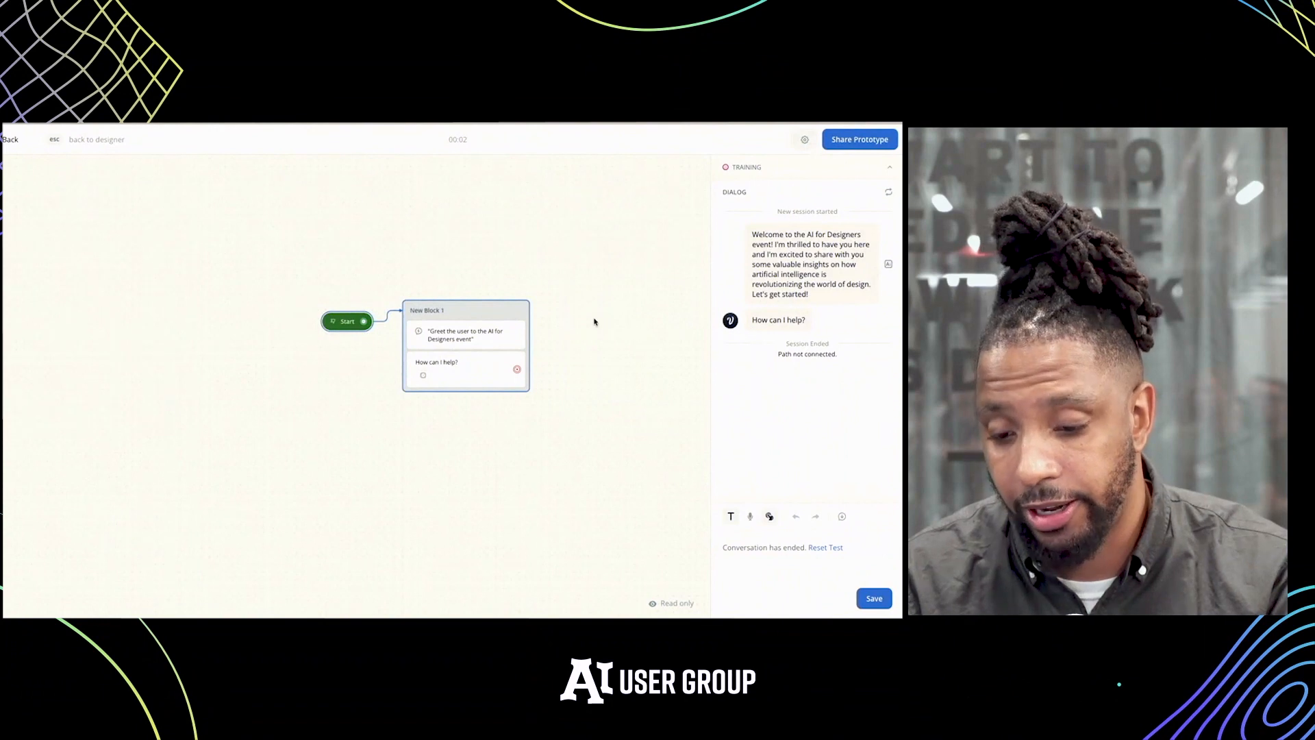
# Leave the test and add a Buttons step below the "How can I help?" text in the block
pyautogui.hscroll(1, 519, 312)
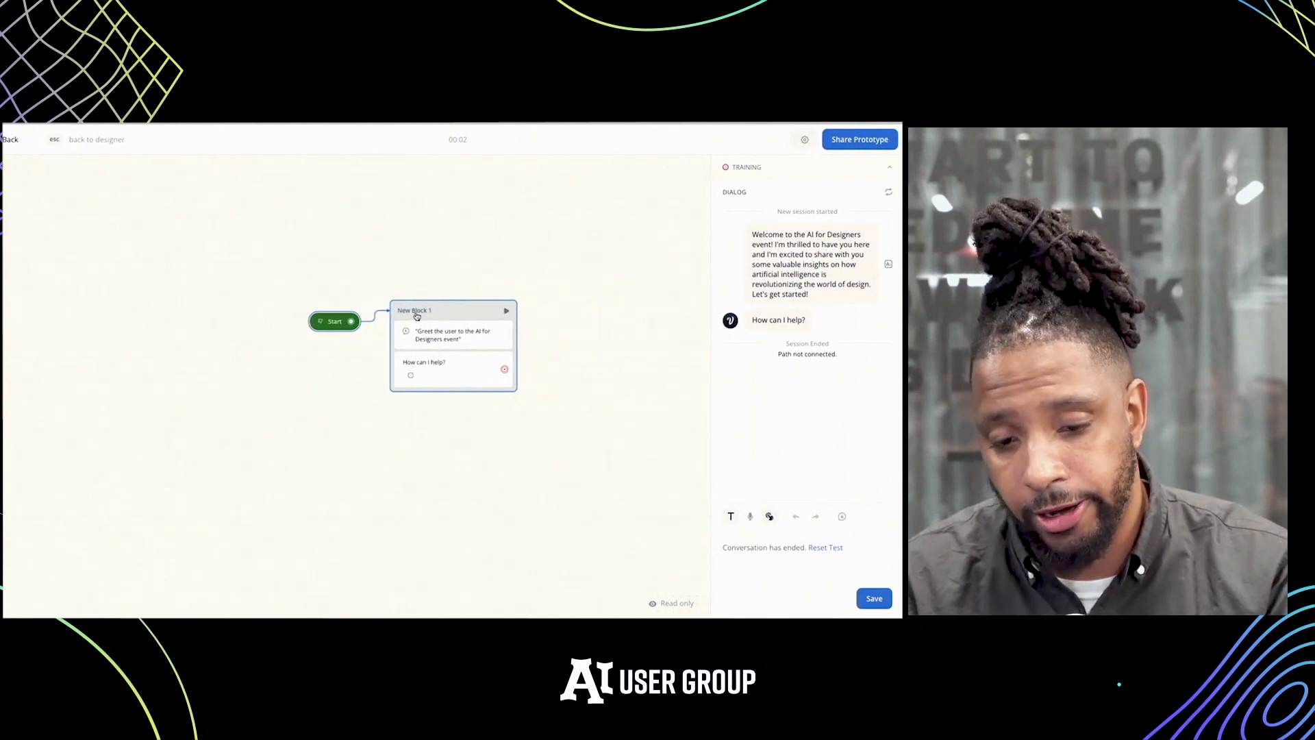
pyautogui.press('Escape')
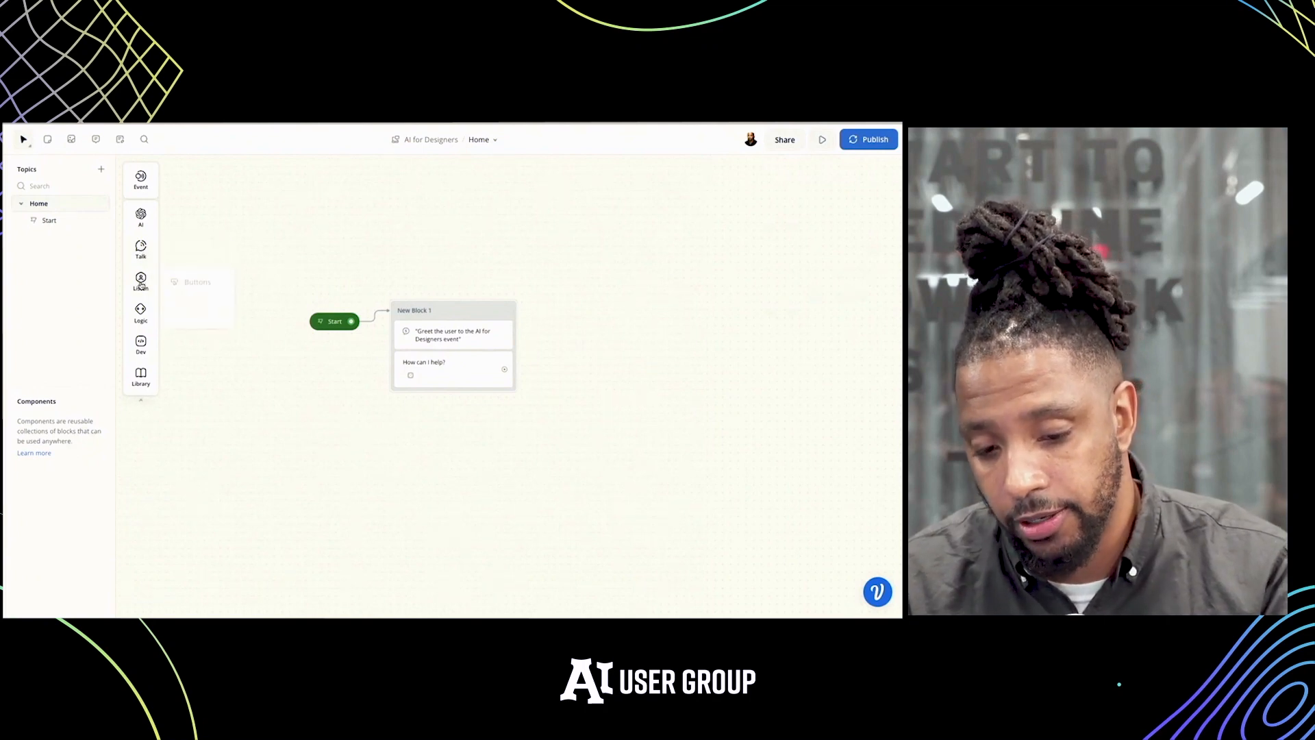
pyautogui.moveTo(141, 285)
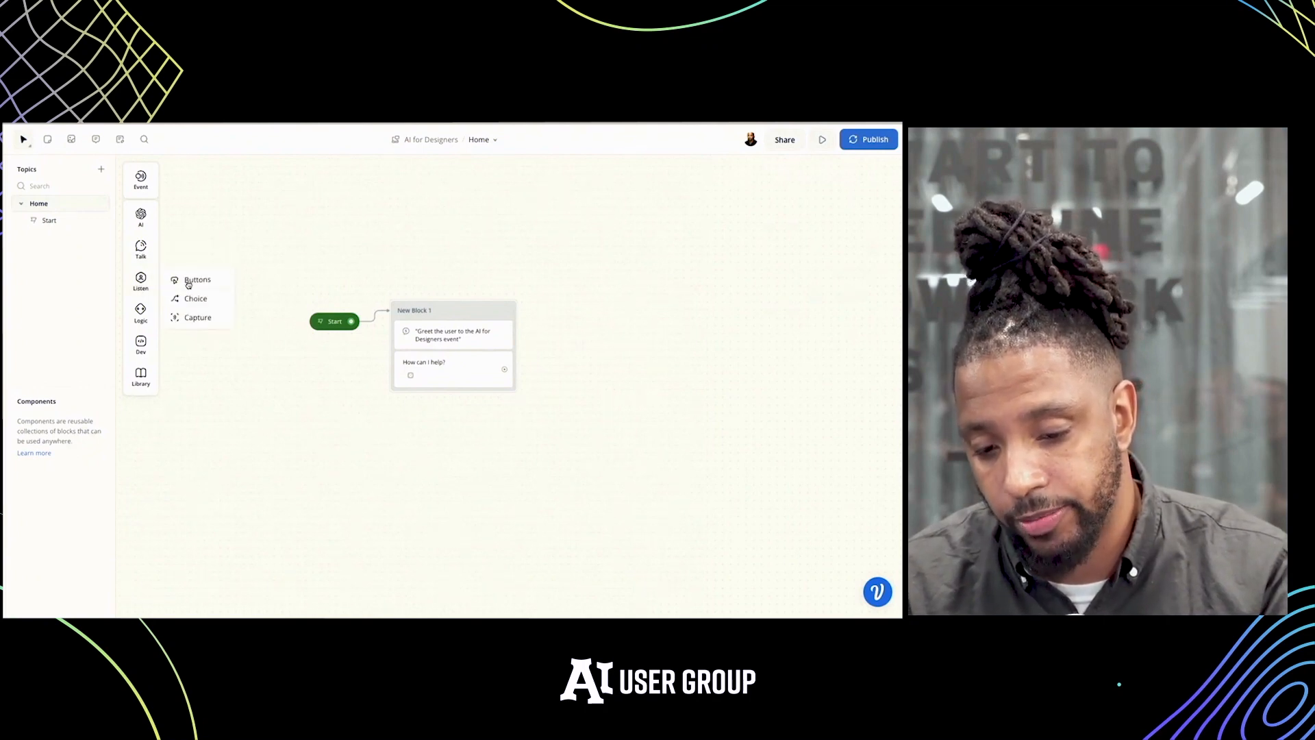
pyautogui.moveTo(189, 284); pyautogui.dragTo(442, 399)
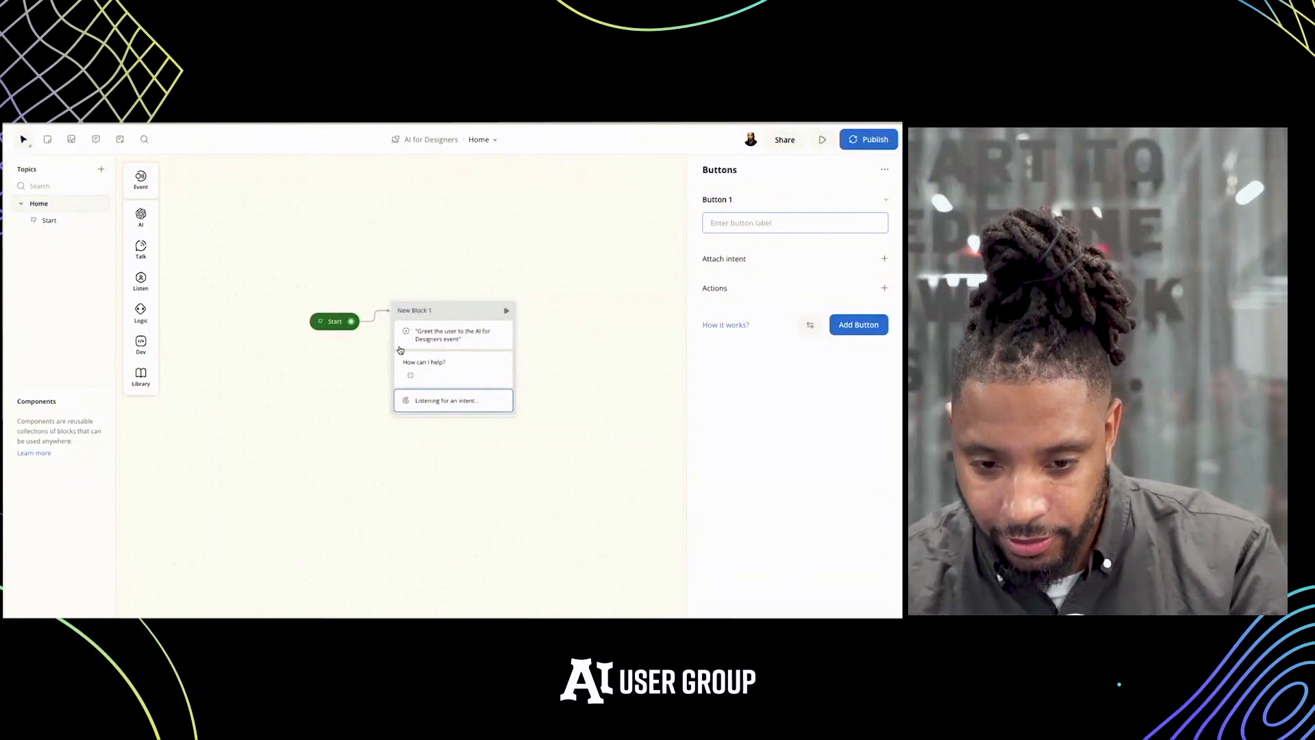
# Add a note above the flow listing "Preseters", "How long to get here", "Who's the audience" and "Logistics"
pyautogui.click(46, 139)
pyautogui.click(372, 248)
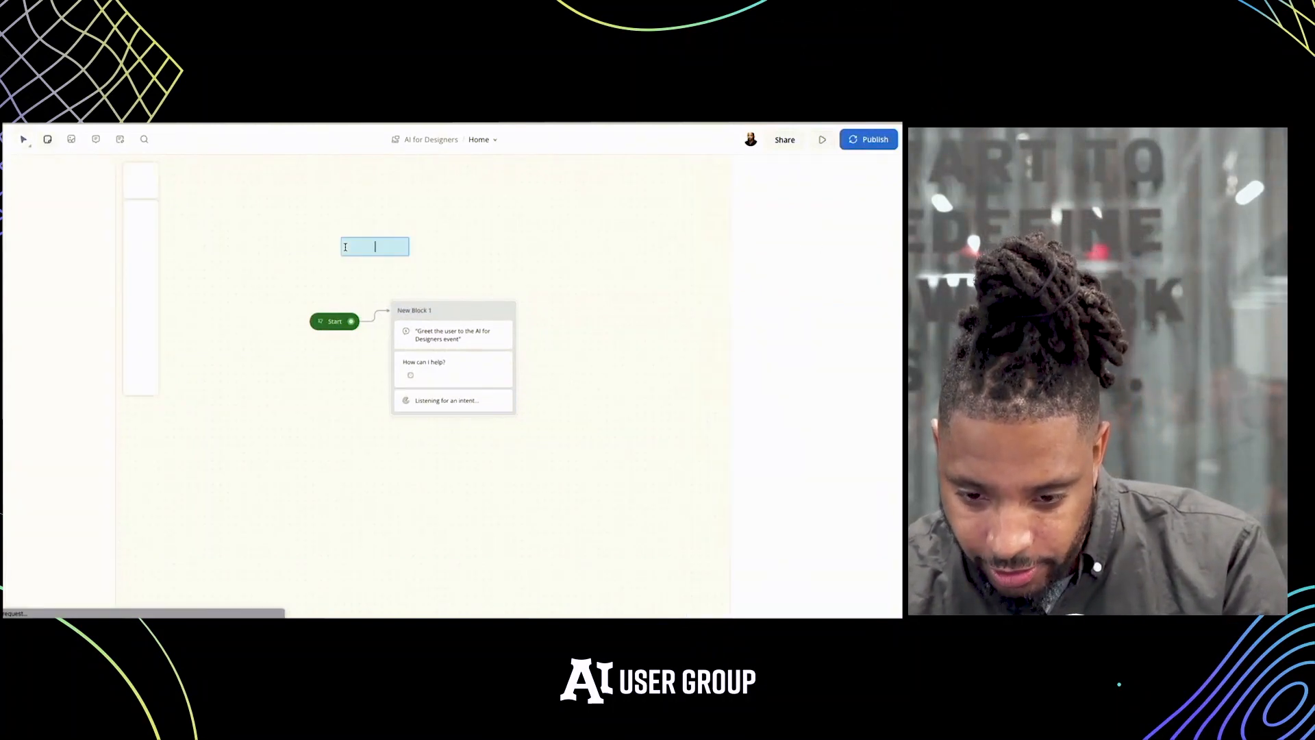
pyautogui.write('Wh')
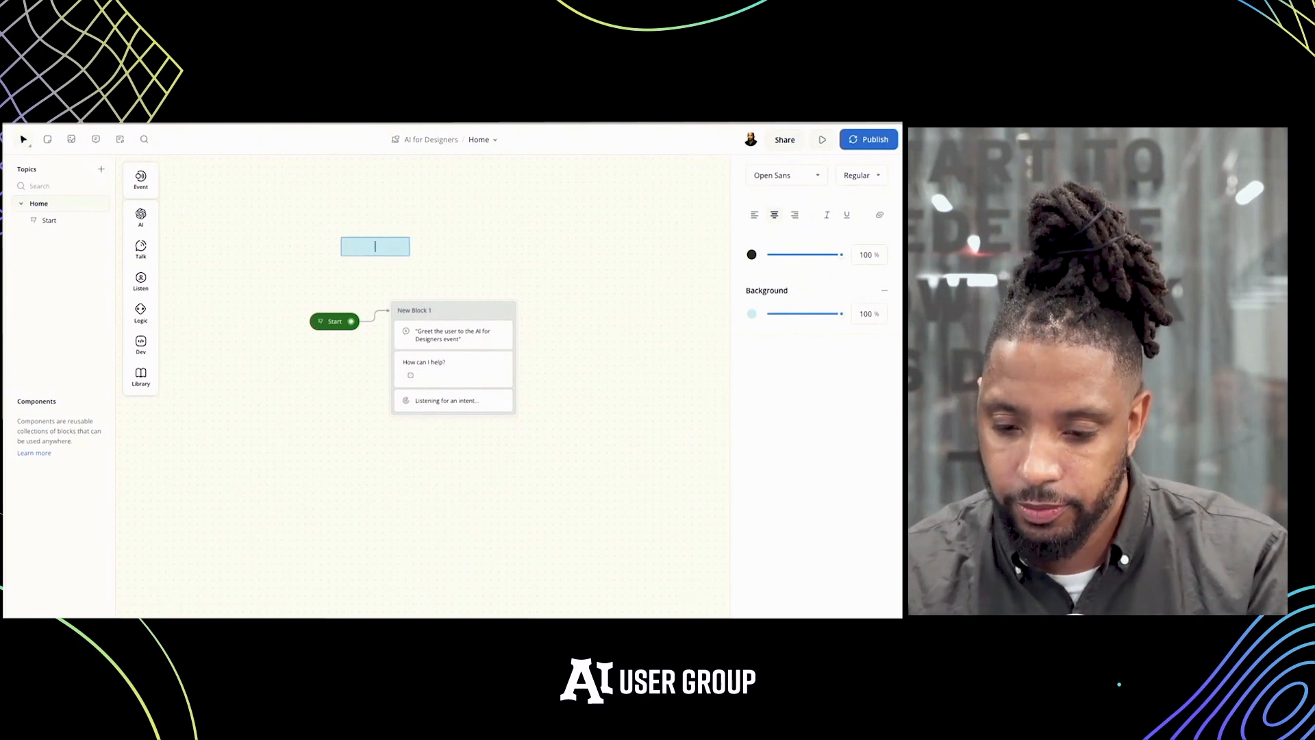
pyautogui.write('Prese')
pyautogui.write('ters')
pyautogui.press('Return')
pyautogui.write('How long to get here')
pyautogui.press('Return')
pyautogui.write("Who's the audience")
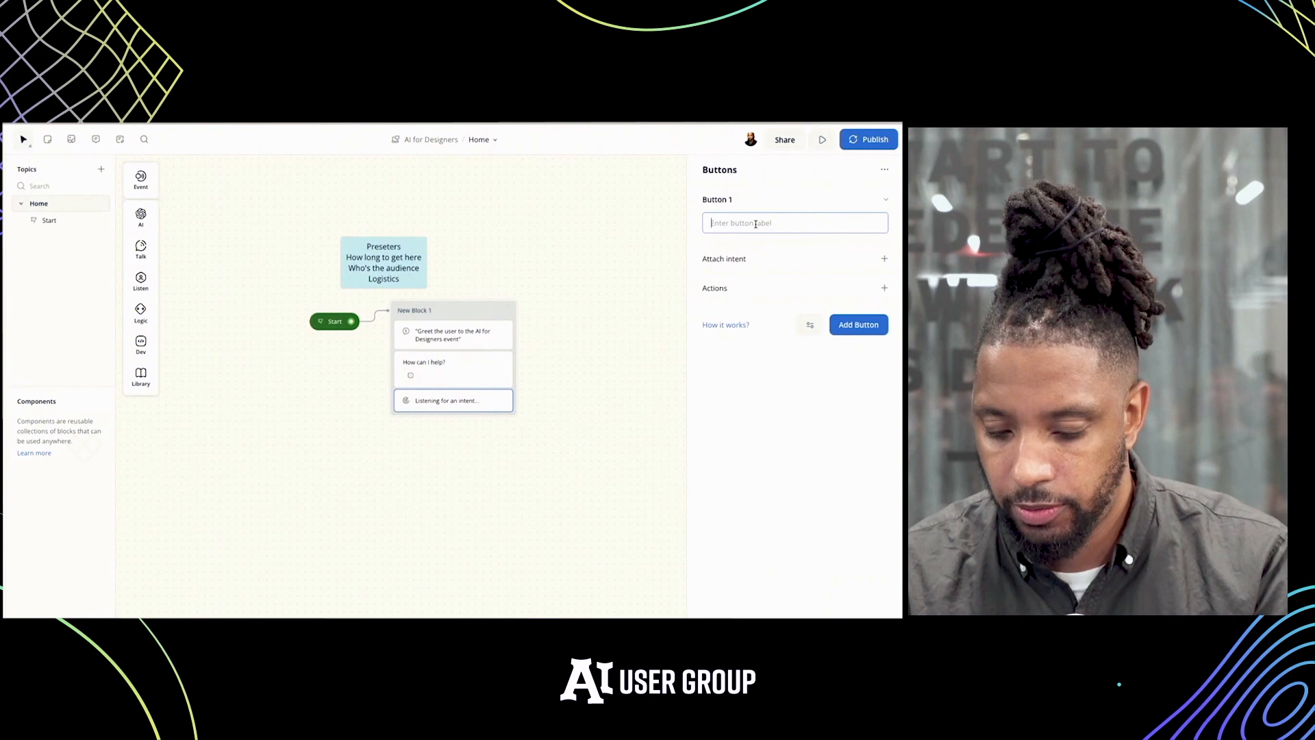
# Label the first button of the Buttons step "What time does it start?"
pyautogui.write('what')
pyautogui.press('BackSpace')
pyautogui.press('BackSpace')
pyautogui.press('BackSpace')
pyautogui.press('BackSpace')
pyautogui.press('BackSpace')
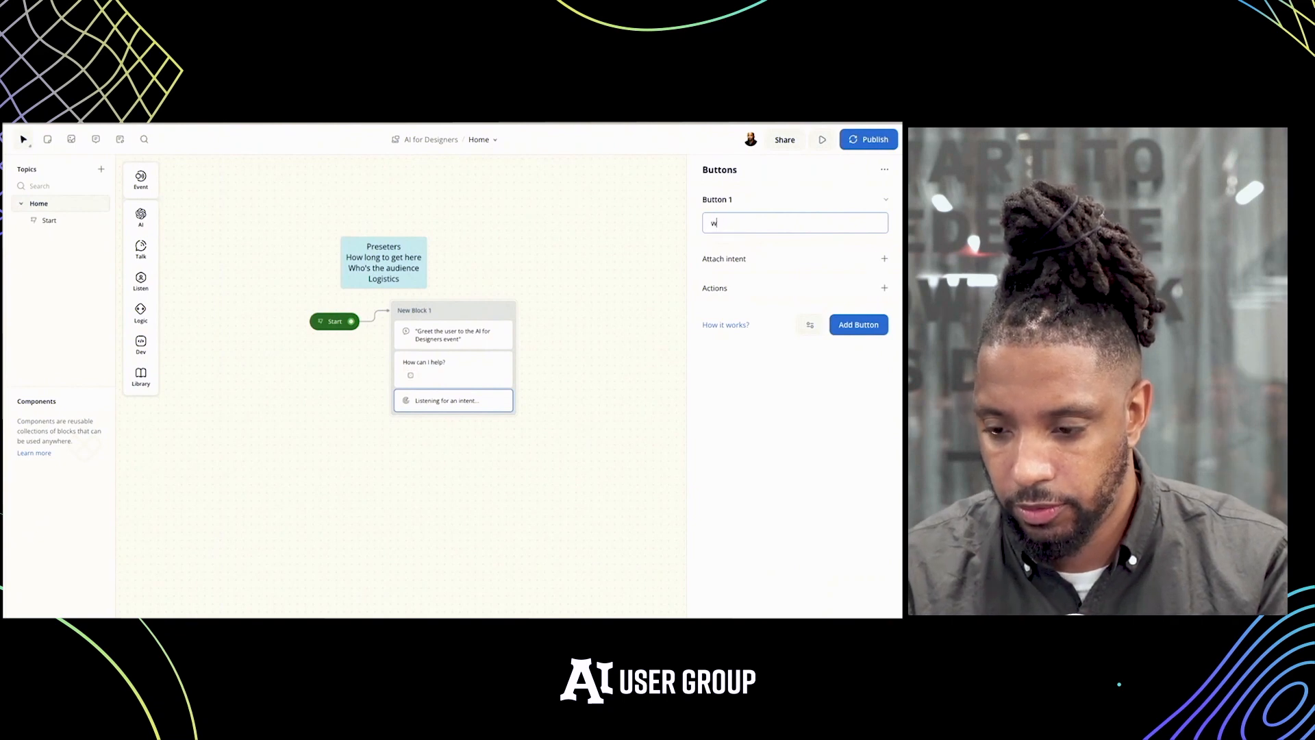
pyautogui.write('What ti')
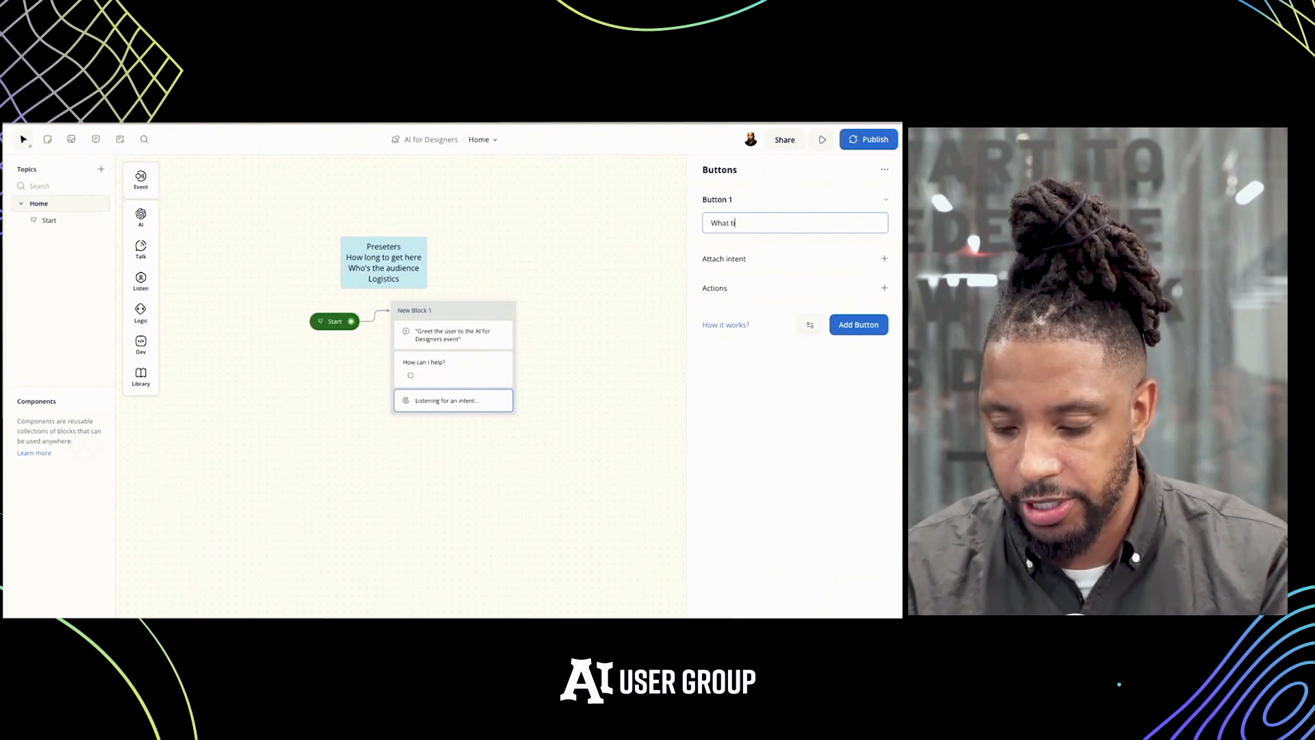
pyautogui.write('me does ')
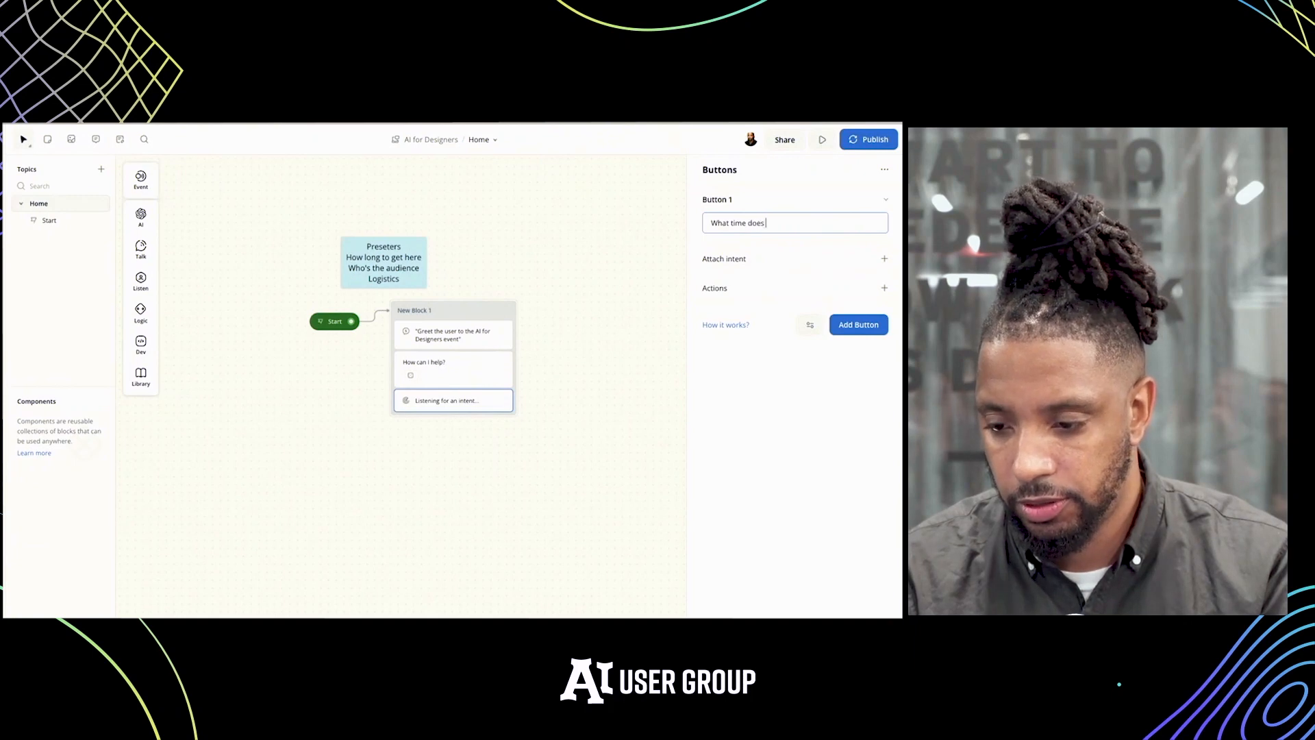
pyautogui.write('it s')
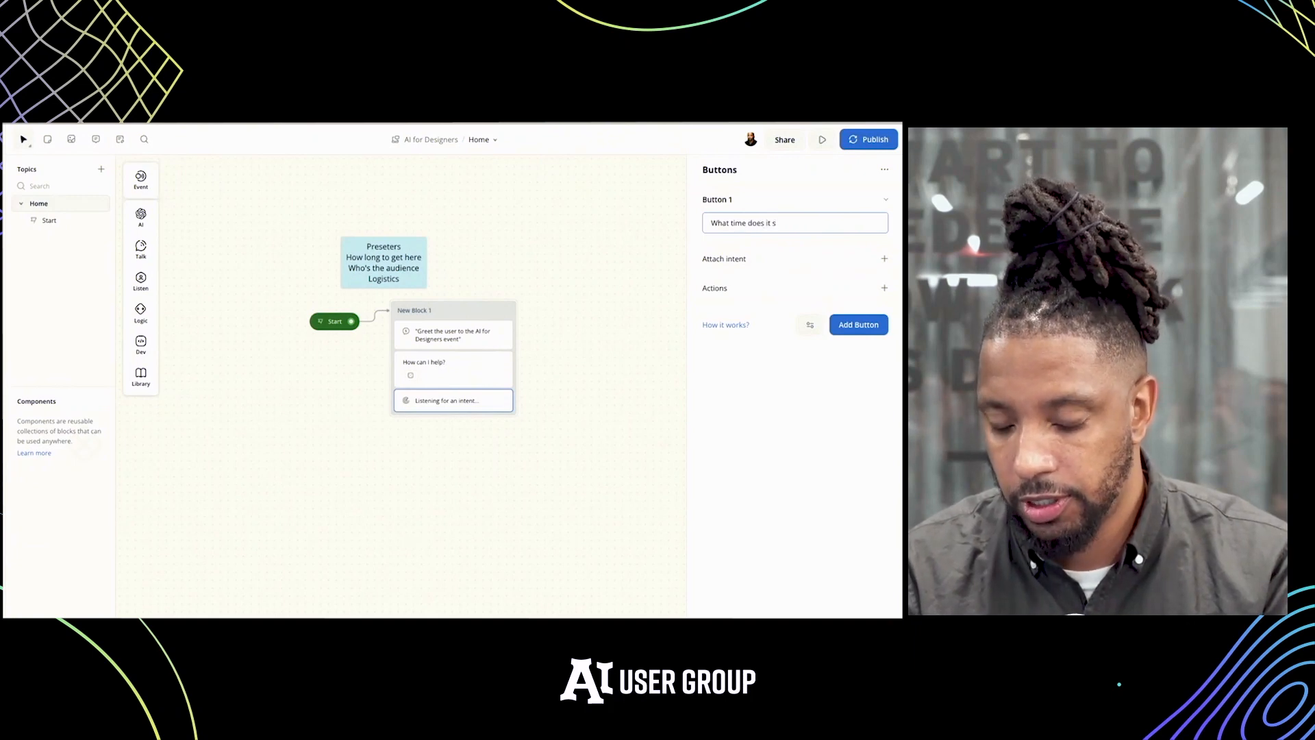
pyautogui.write('tart')
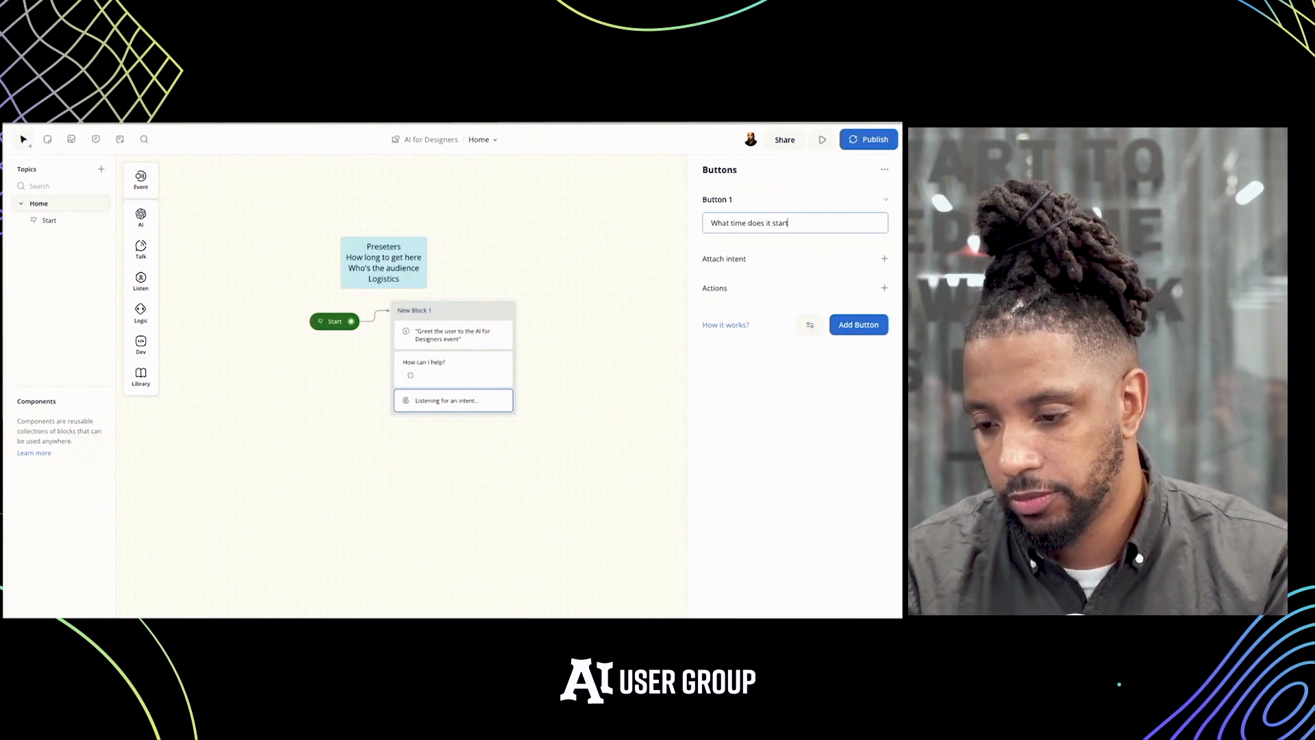
pyautogui.write('?')
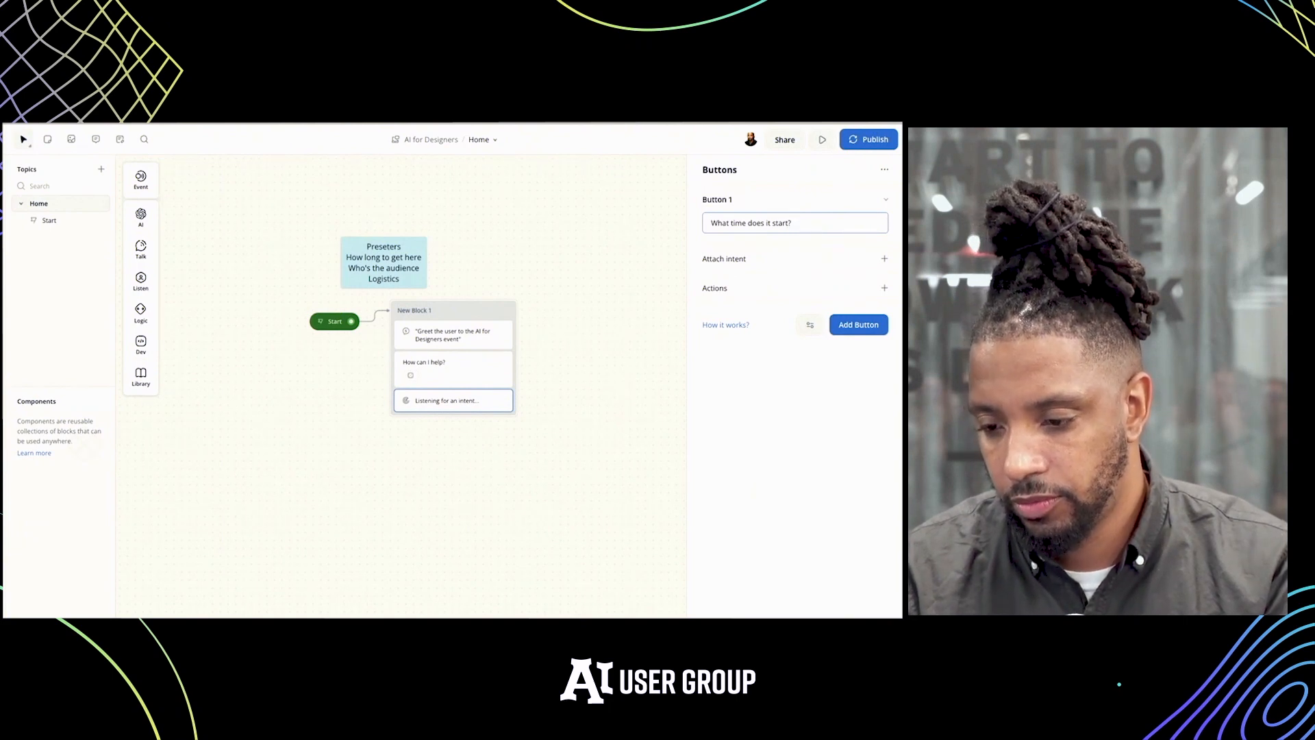
# Add a second button labelled "Who's presenting" and close the Buttons settings
pyautogui.click(858, 324)
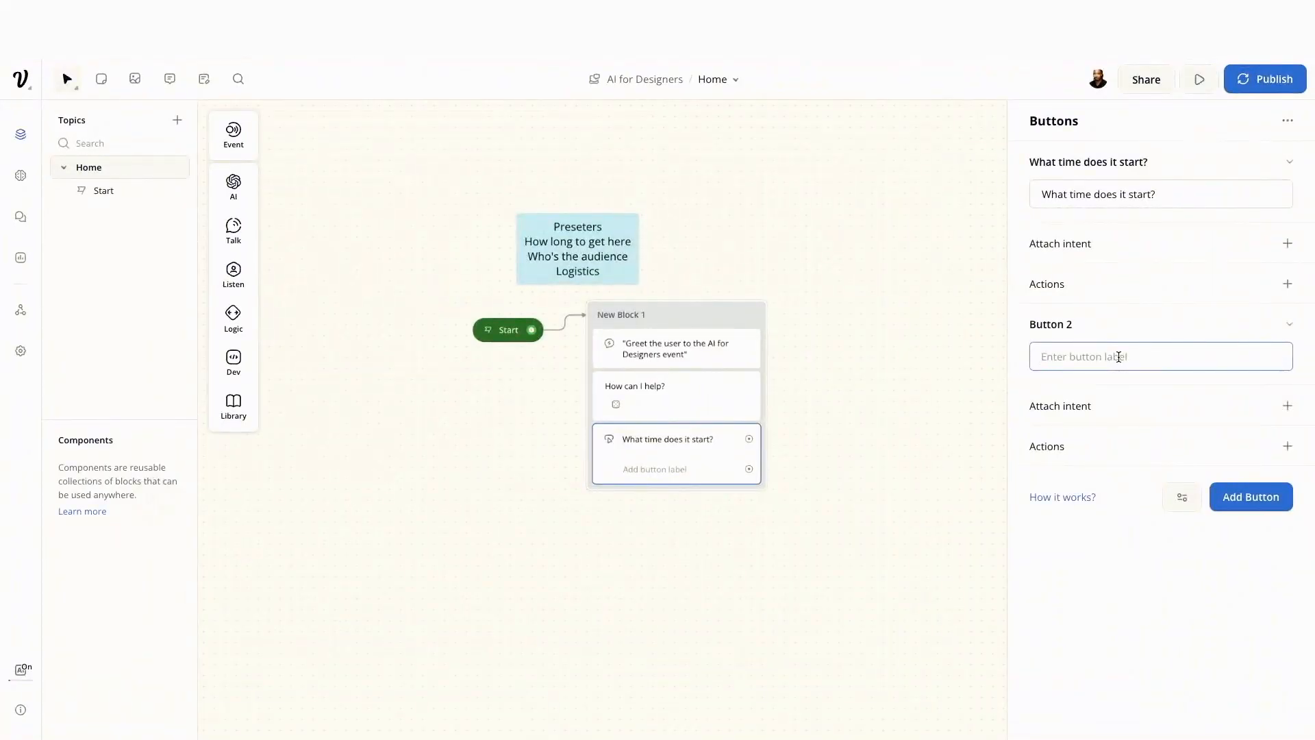
pyautogui.write("Who's presenting")
pyautogui.click(918, 370)
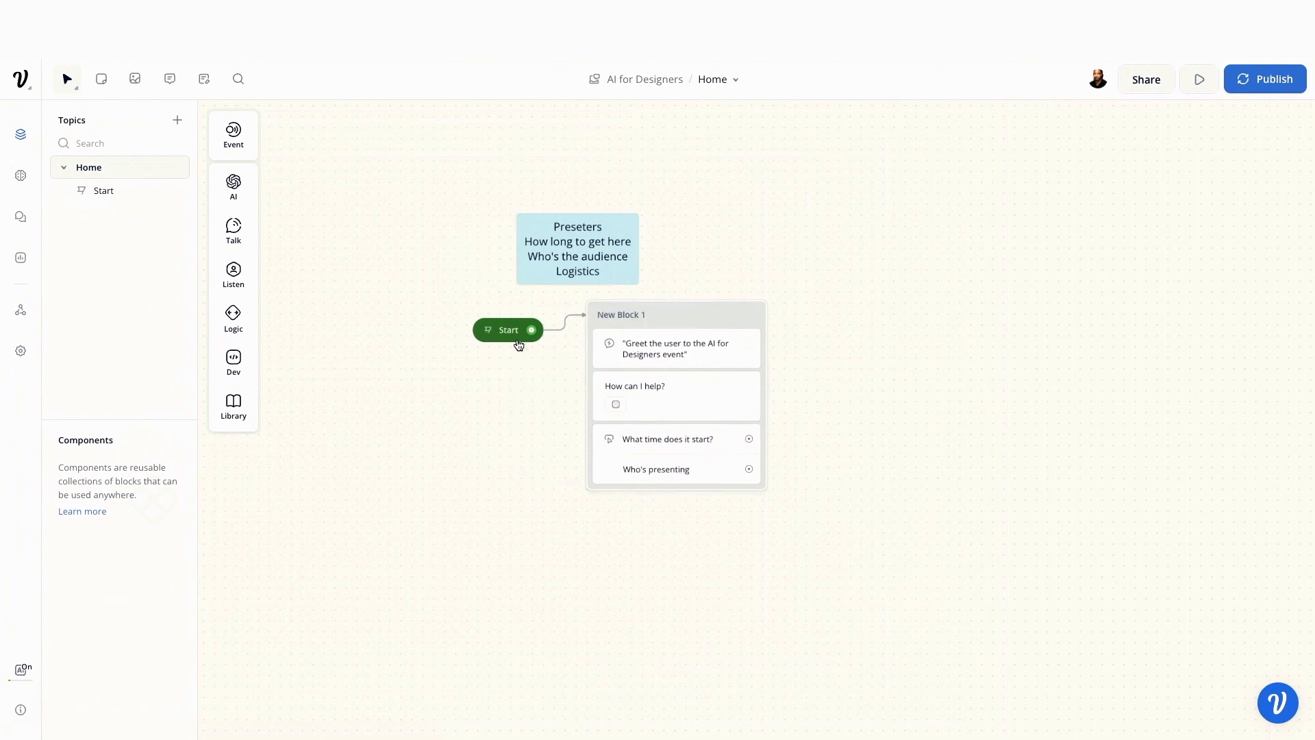
# Run a test from Start and choose the "Who's presenting" reply
pyautogui.click(487, 330)
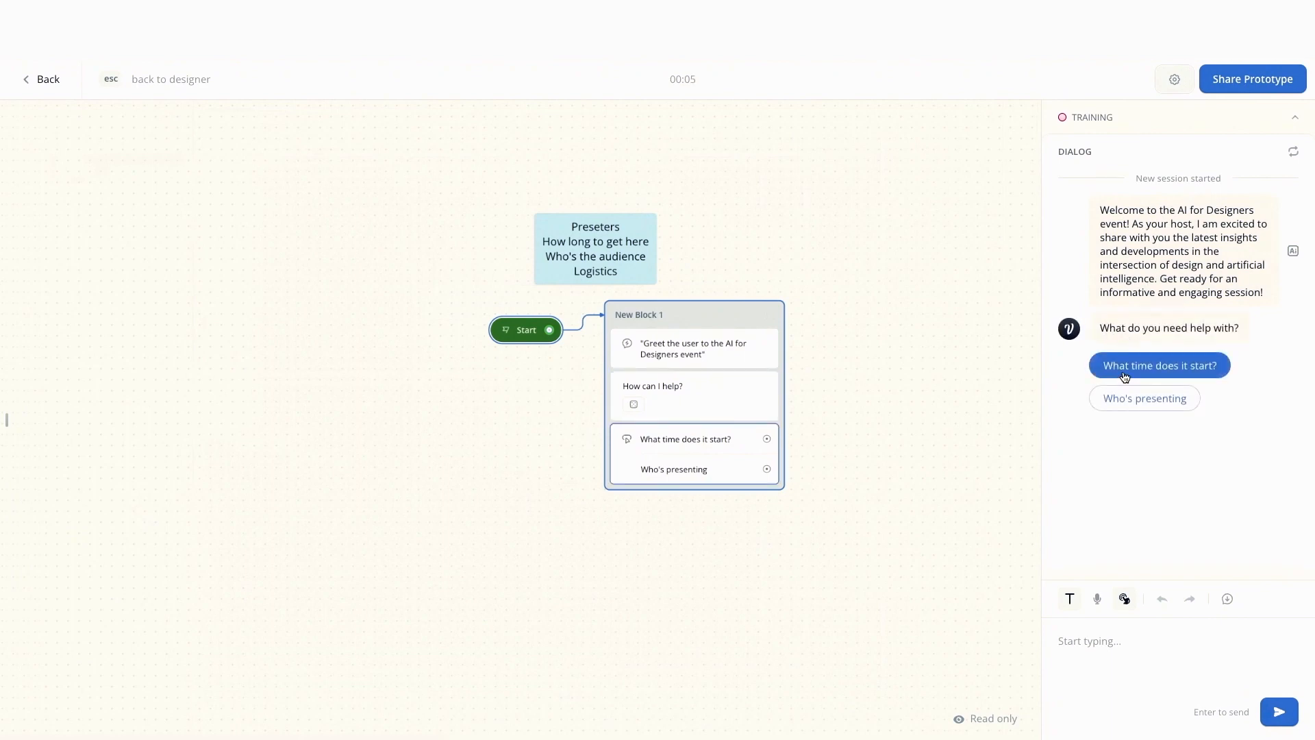
pyautogui.click(1113, 400)
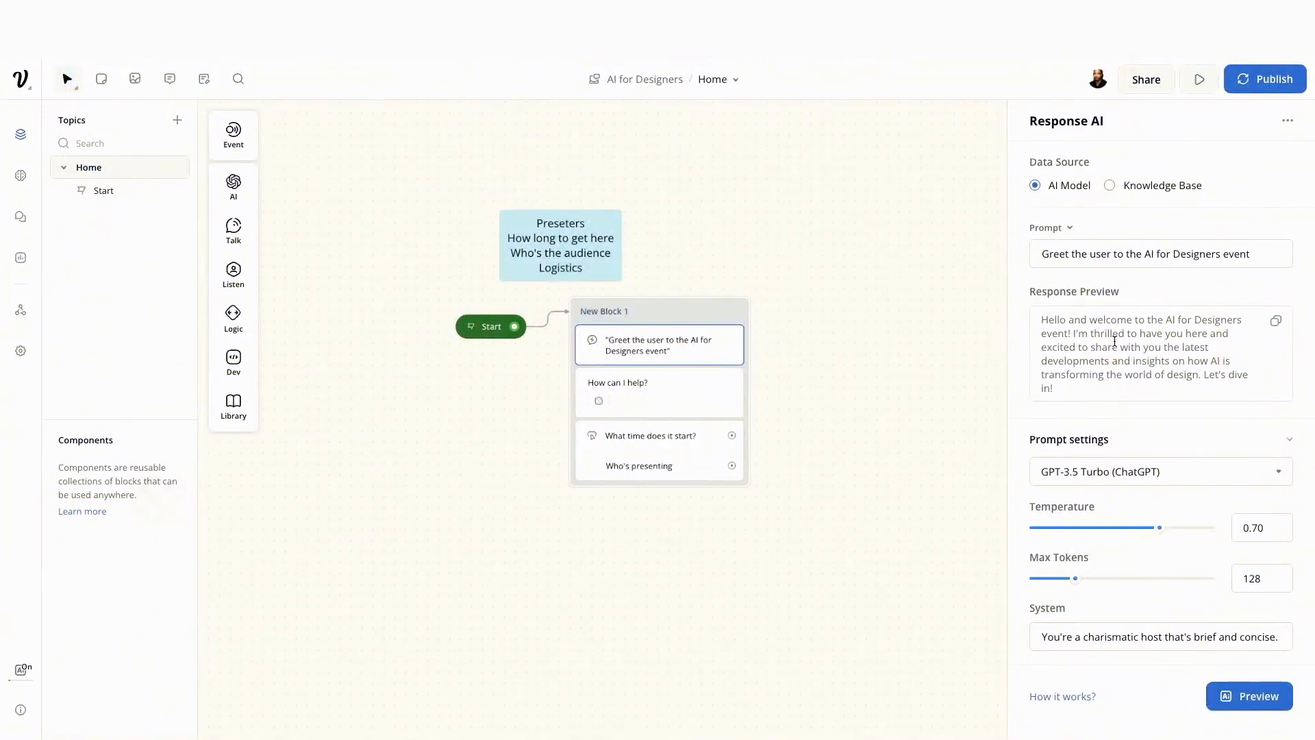
# Review the Buttons step's settings and collapse the "What time does it start?" button section
pyautogui.click(695, 449)
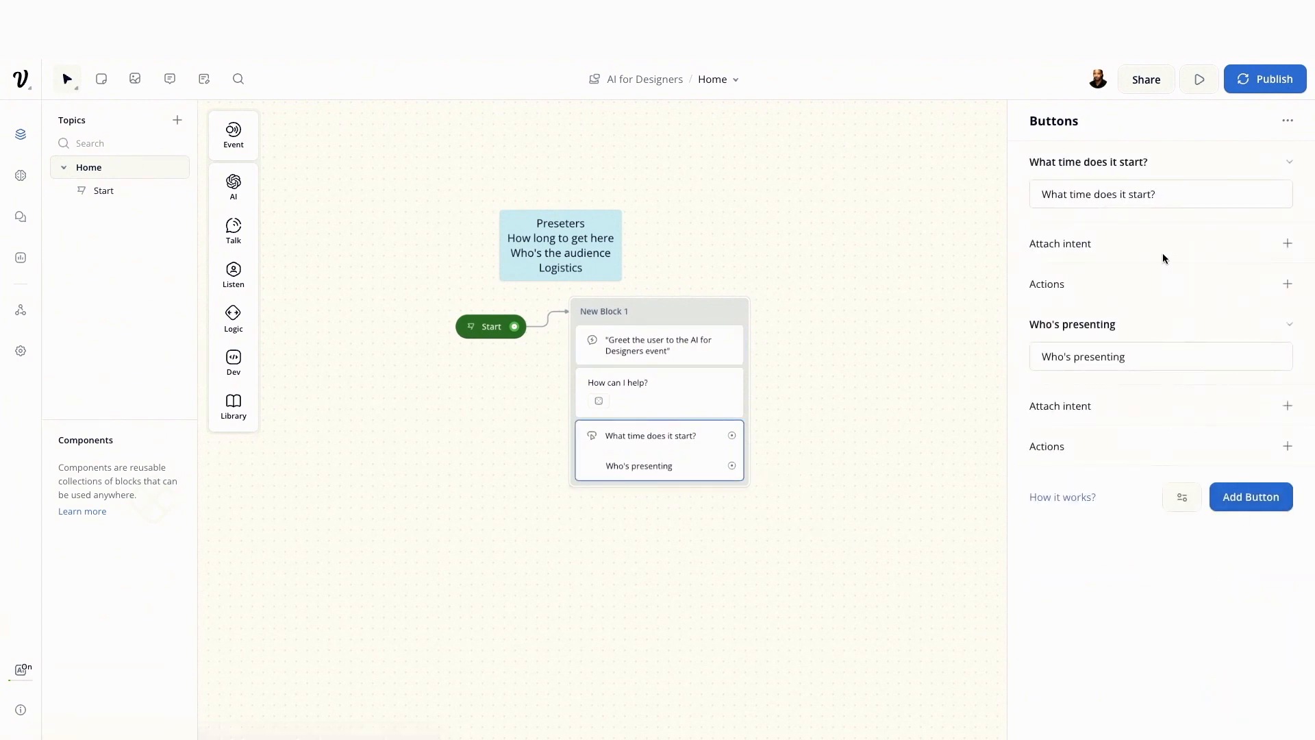
pyautogui.click(1167, 194)
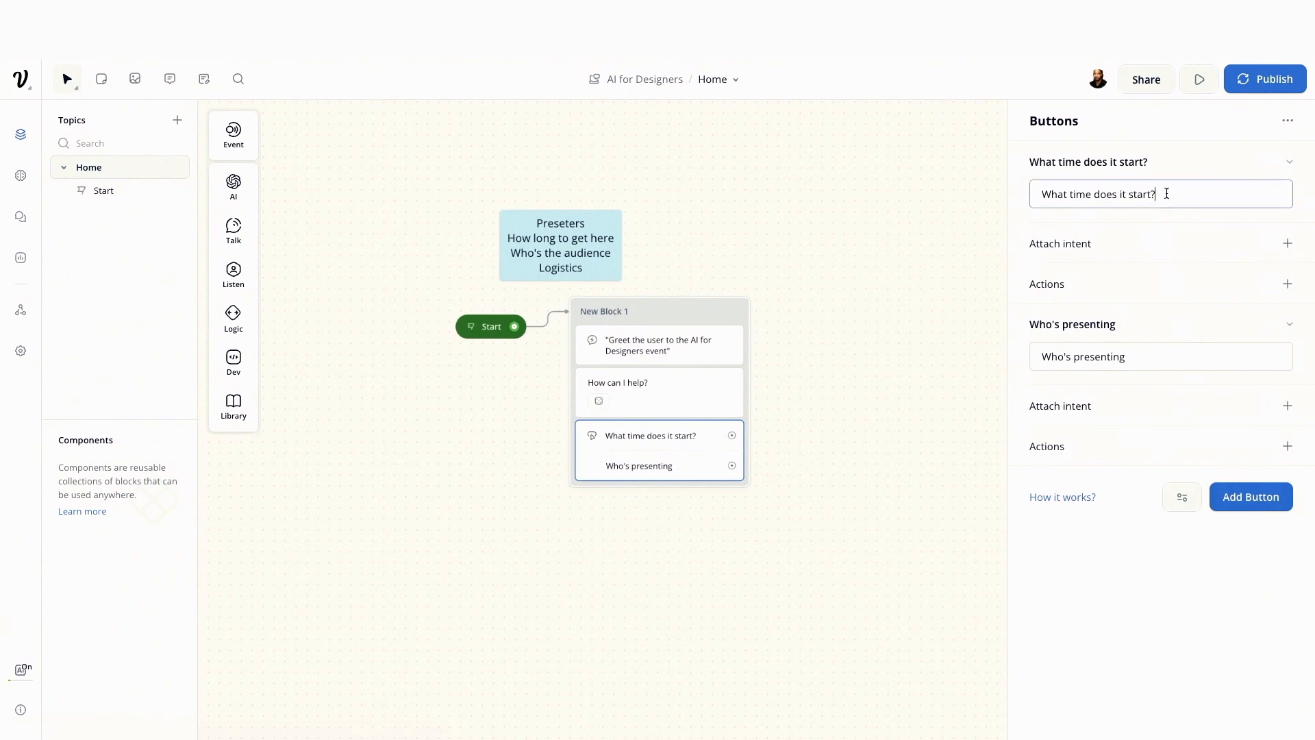
pyautogui.click(1151, 178)
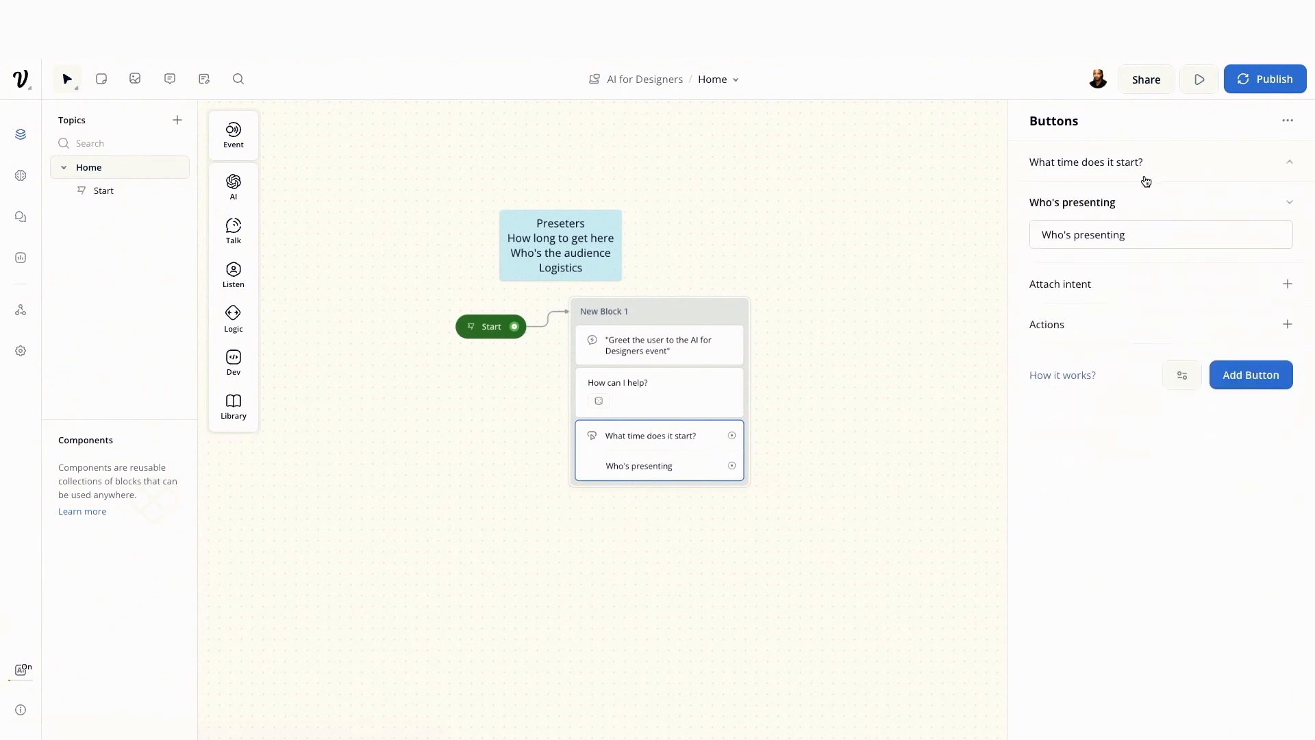
pyautogui.click(940, 382)
pyautogui.click(706, 393)
pyautogui.click(827, 422)
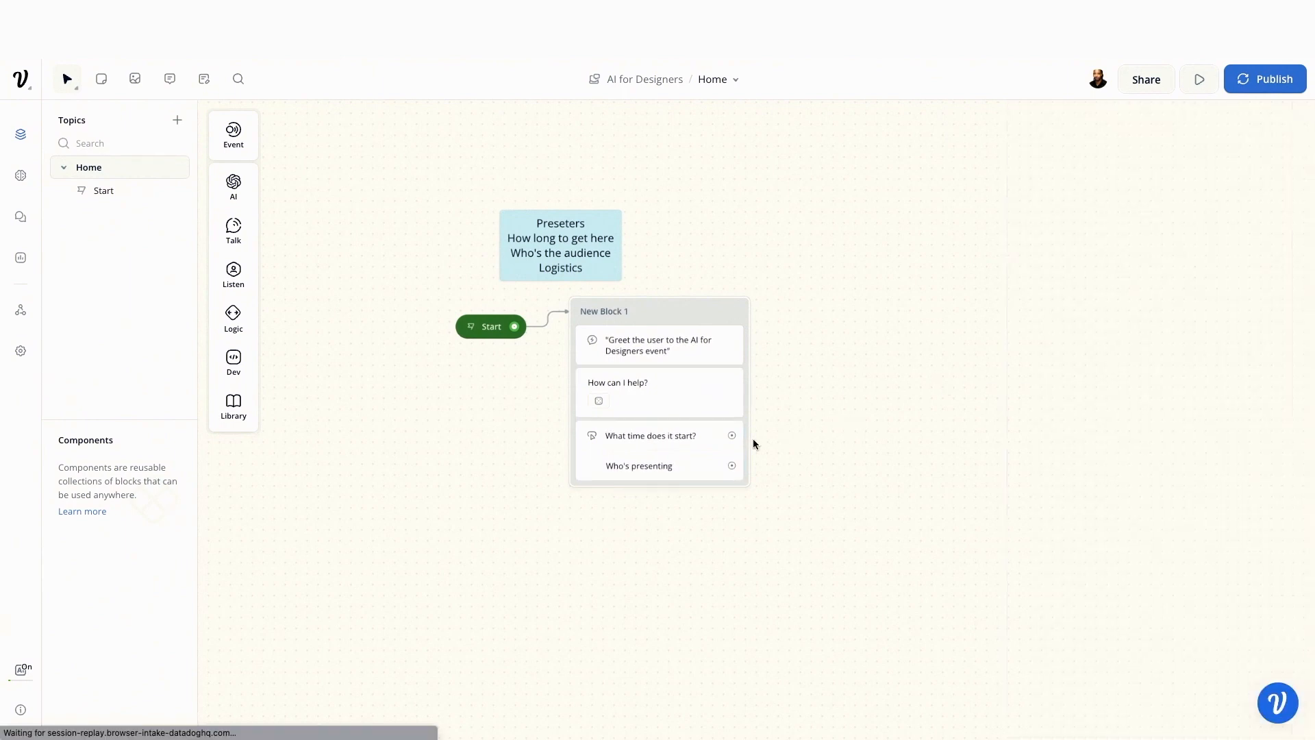
pyautogui.click(685, 447)
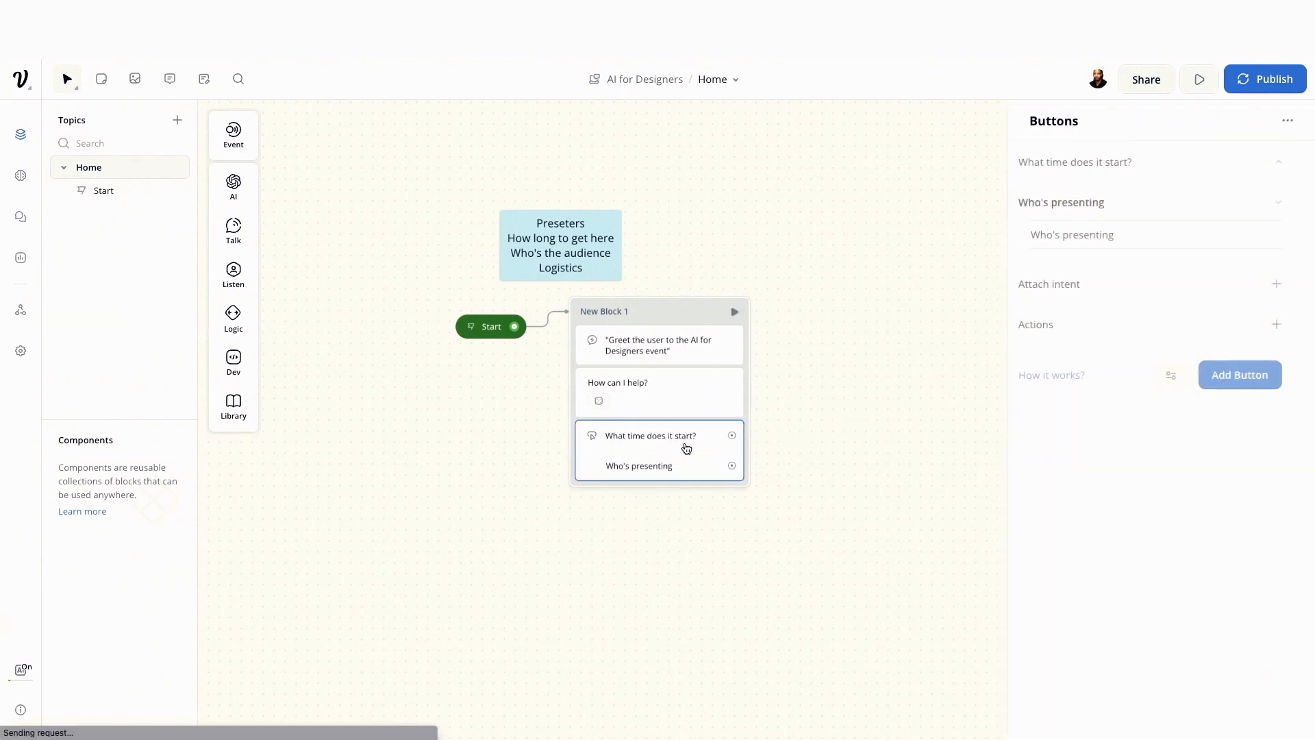
# Run a test from Start and send the chatbot the message "What time does it start?"
pyautogui.click(472, 326)
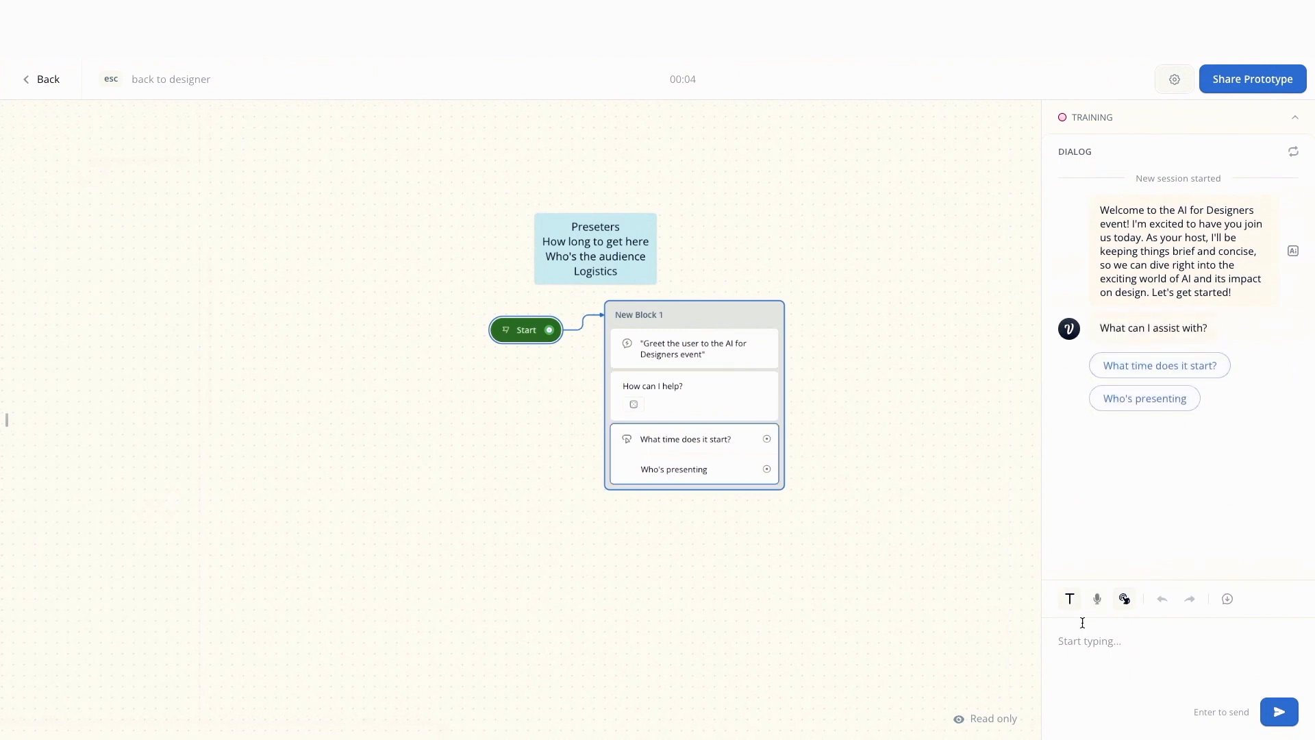
pyautogui.write('Wha')
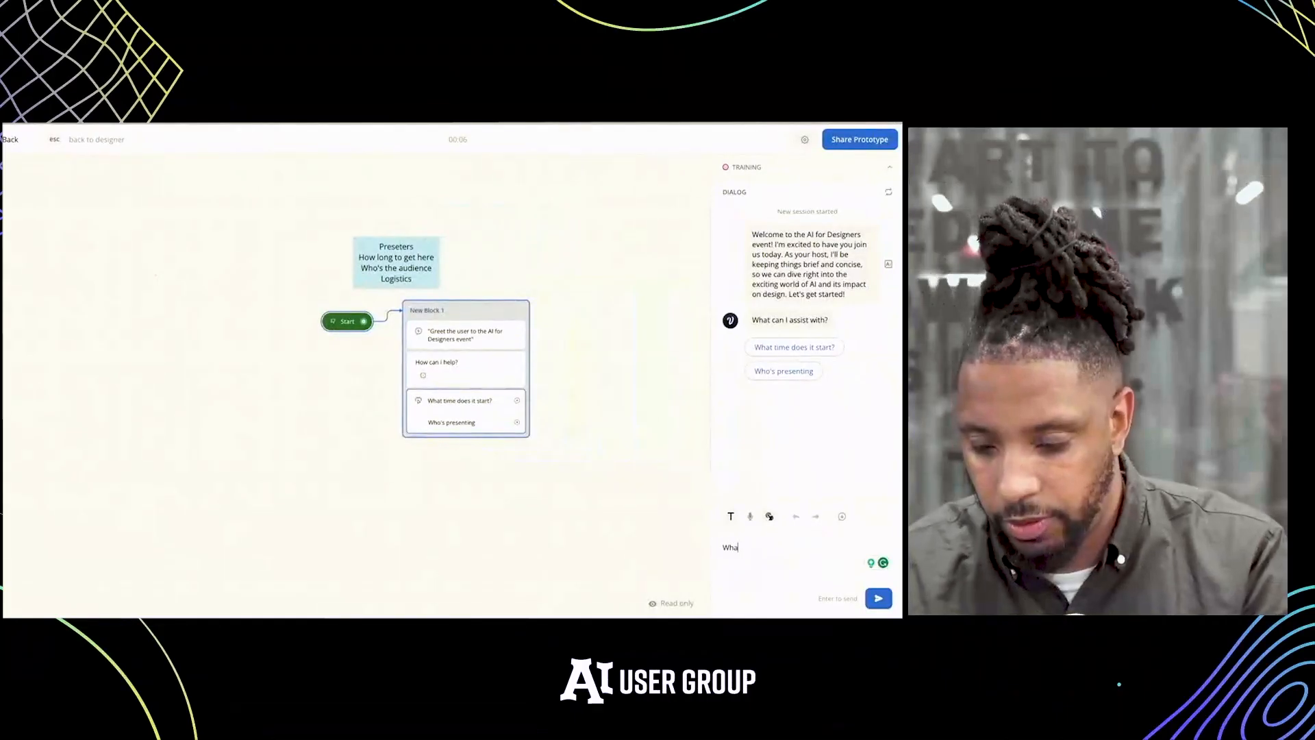
pyautogui.write('t time')
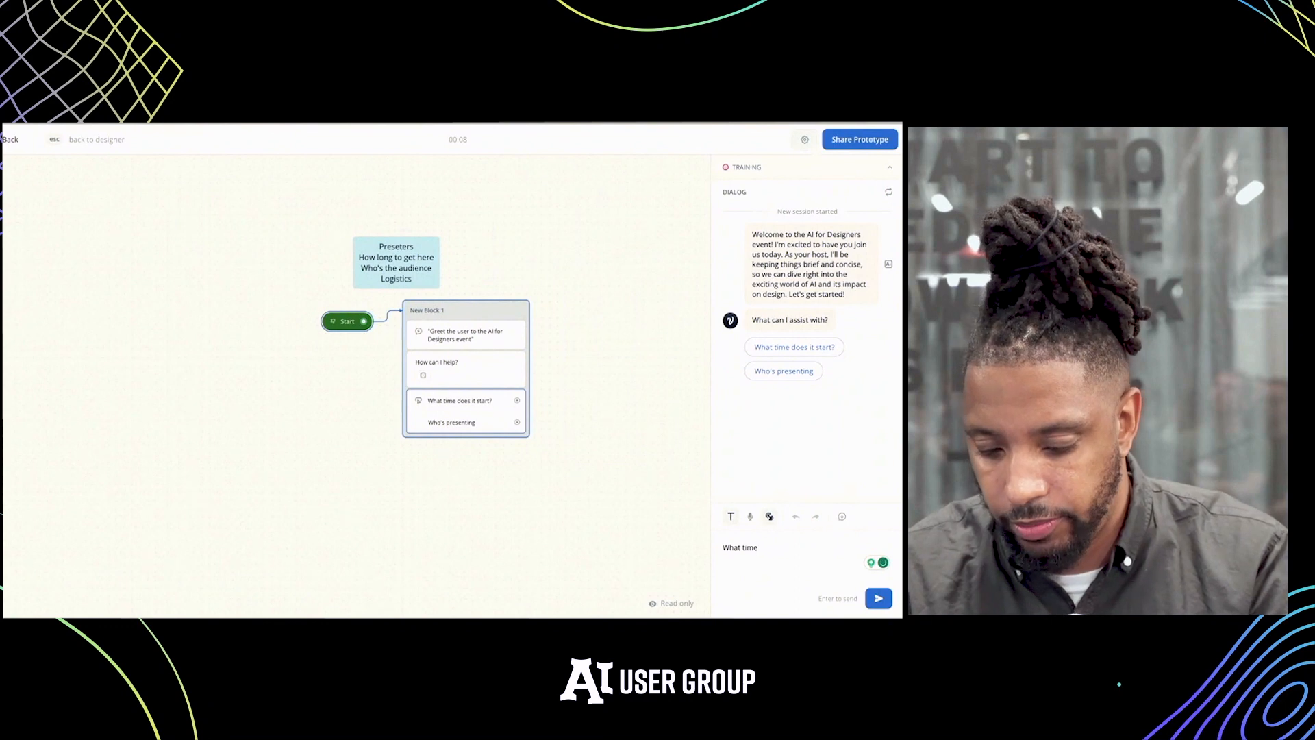
pyautogui.write(' does it start?')
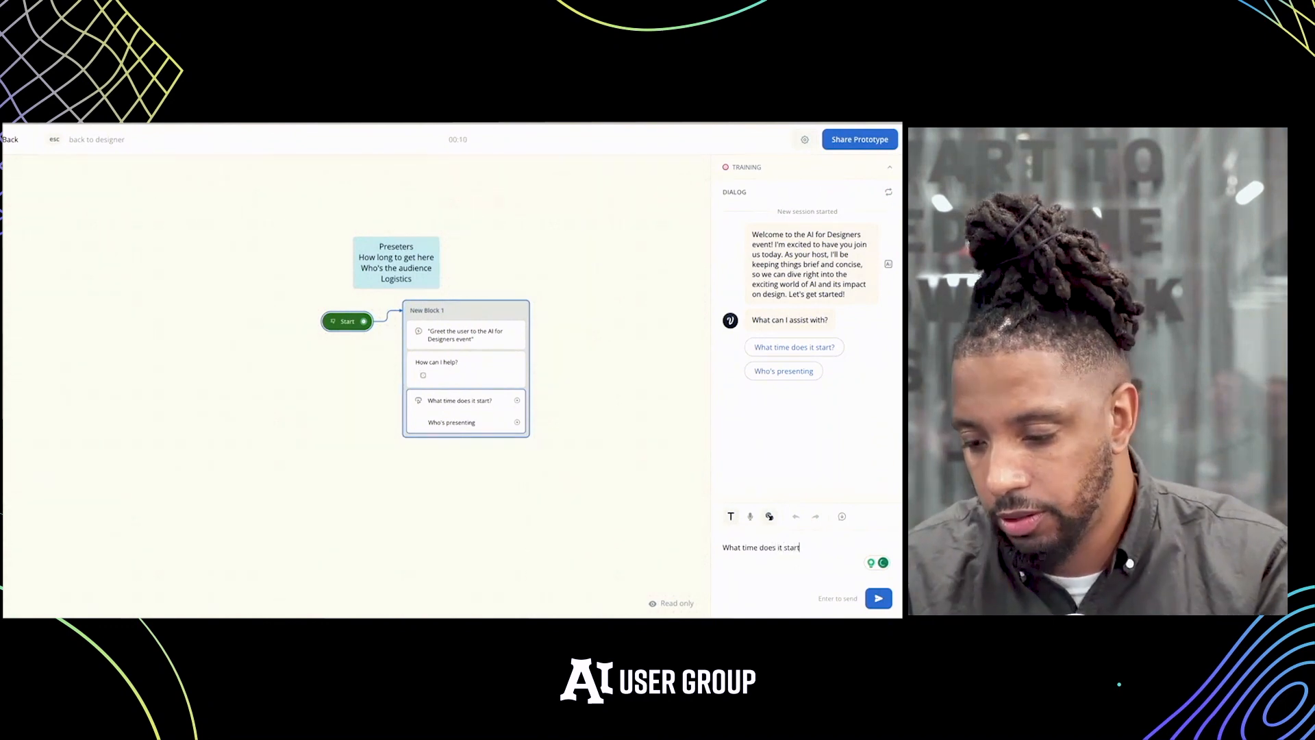
pyautogui.press('Return')
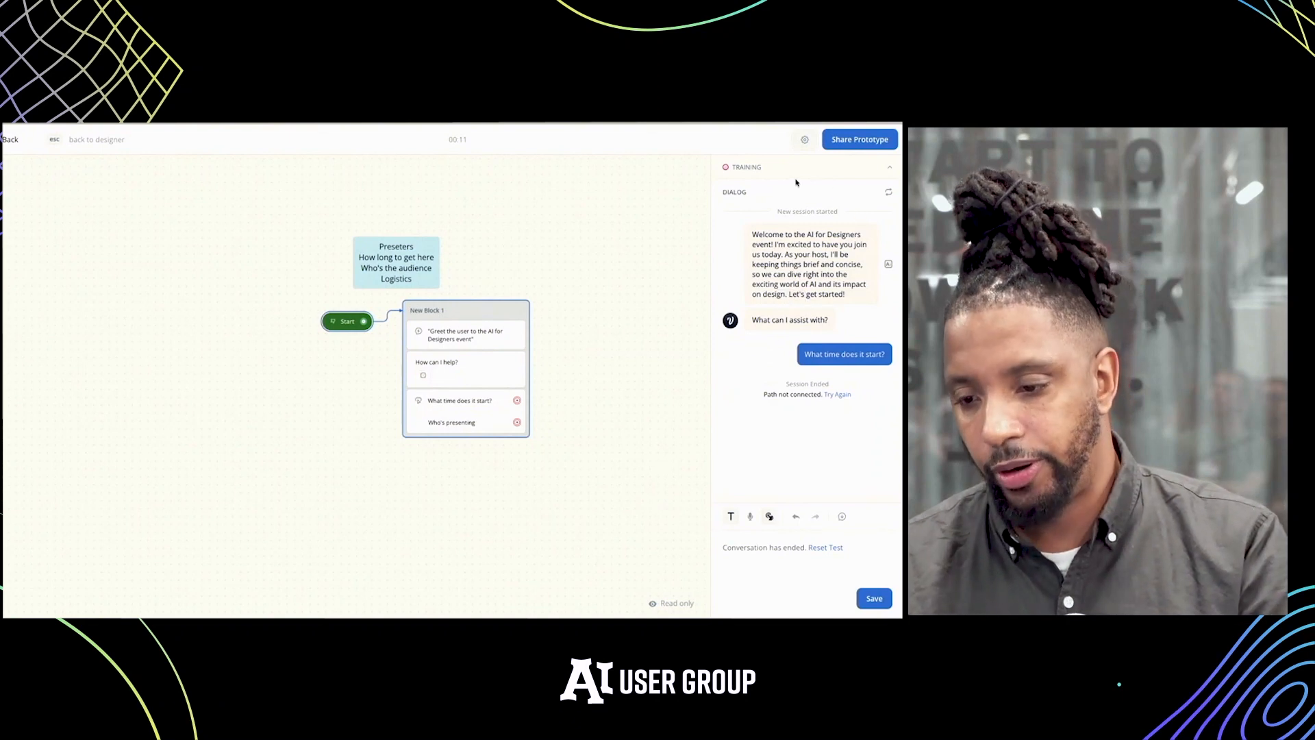
# Train the assistant from the prototype's training section, return to the designer and close the Response AI settings
pyautogui.click(793, 174)
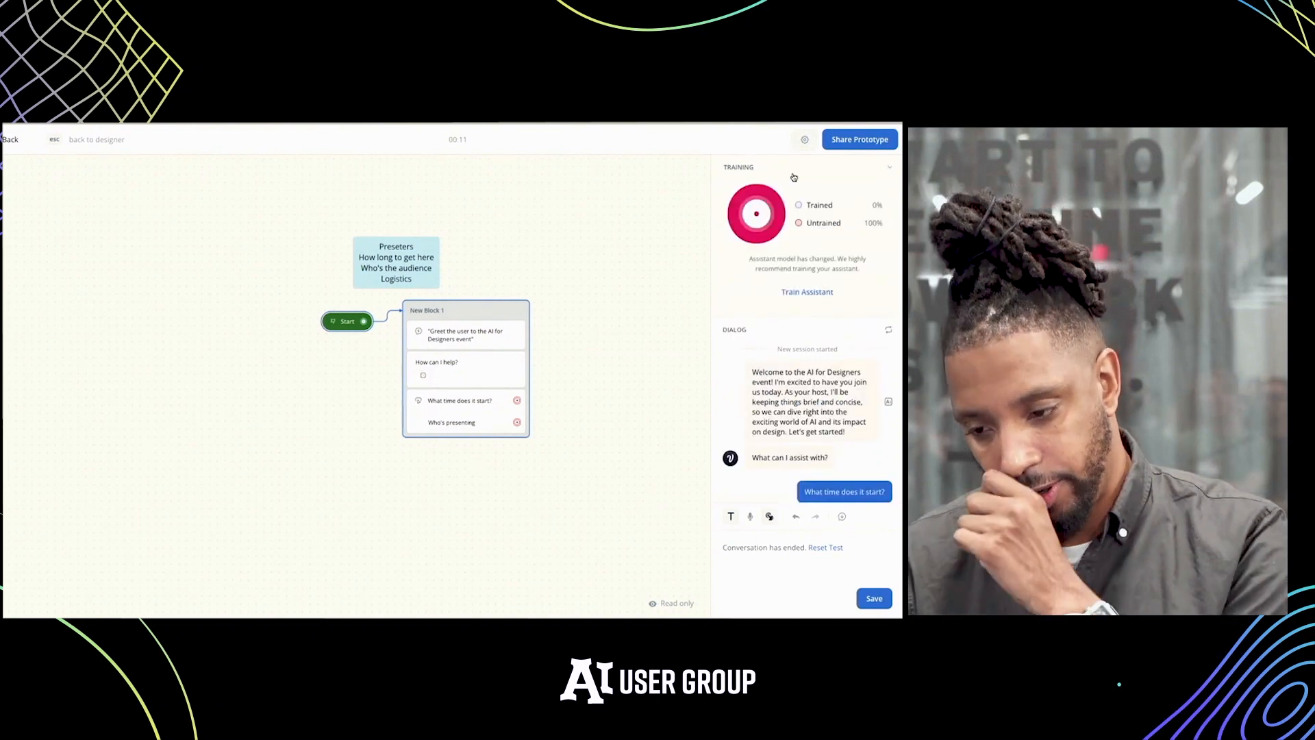
pyautogui.click(804, 292)
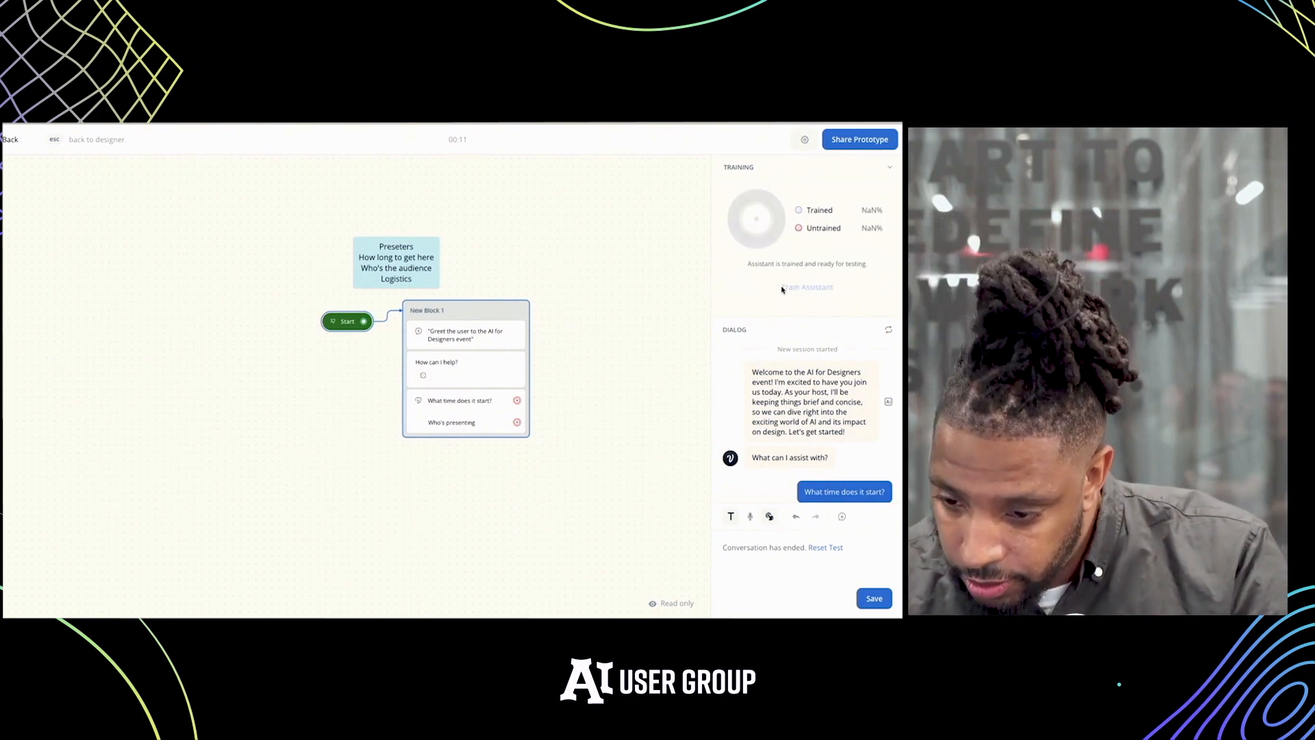
pyautogui.hscroll(1, 661, 287)
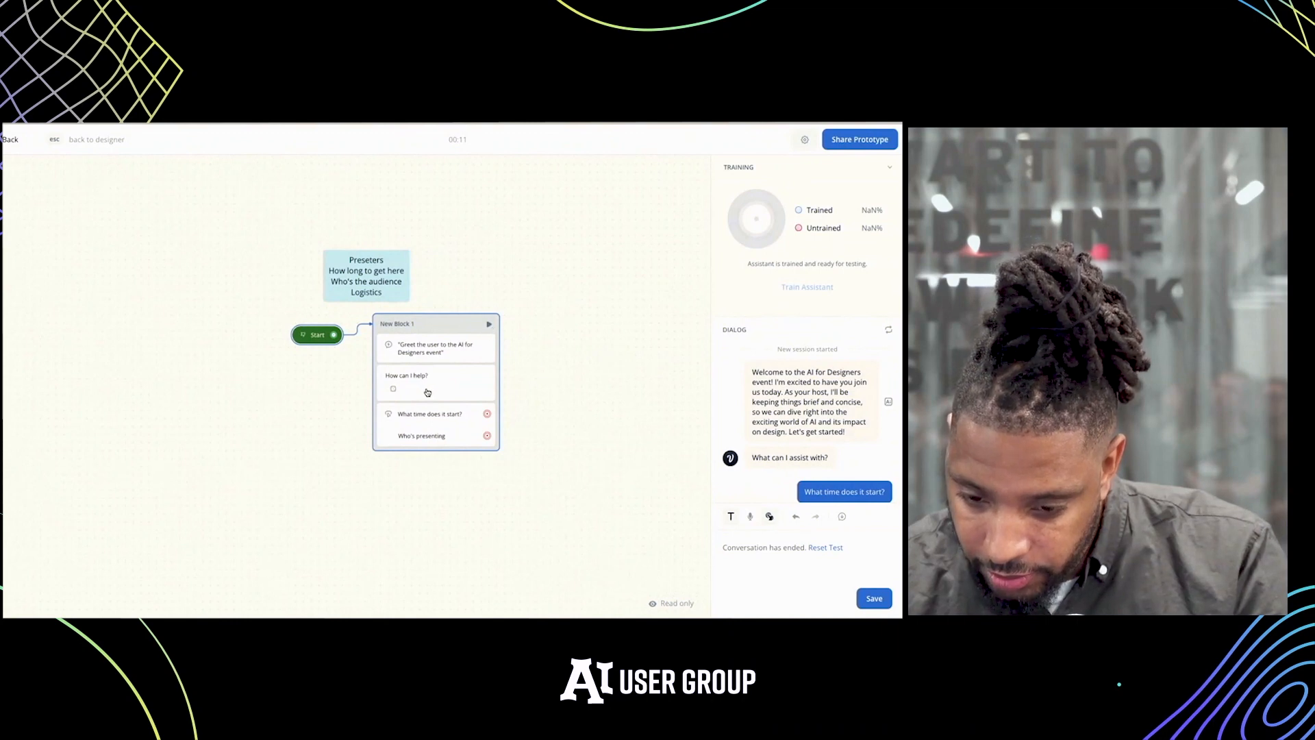
pyautogui.press('Escape')
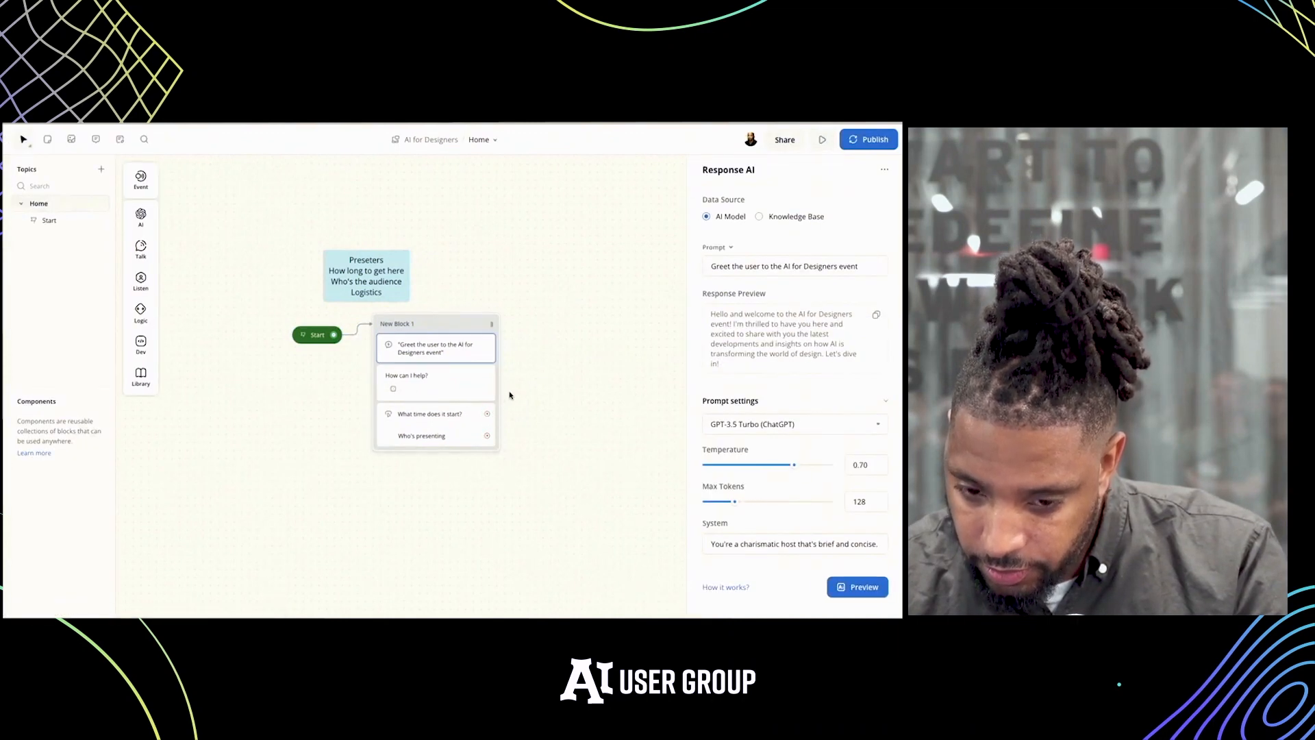
pyautogui.moveTo(146, 282)
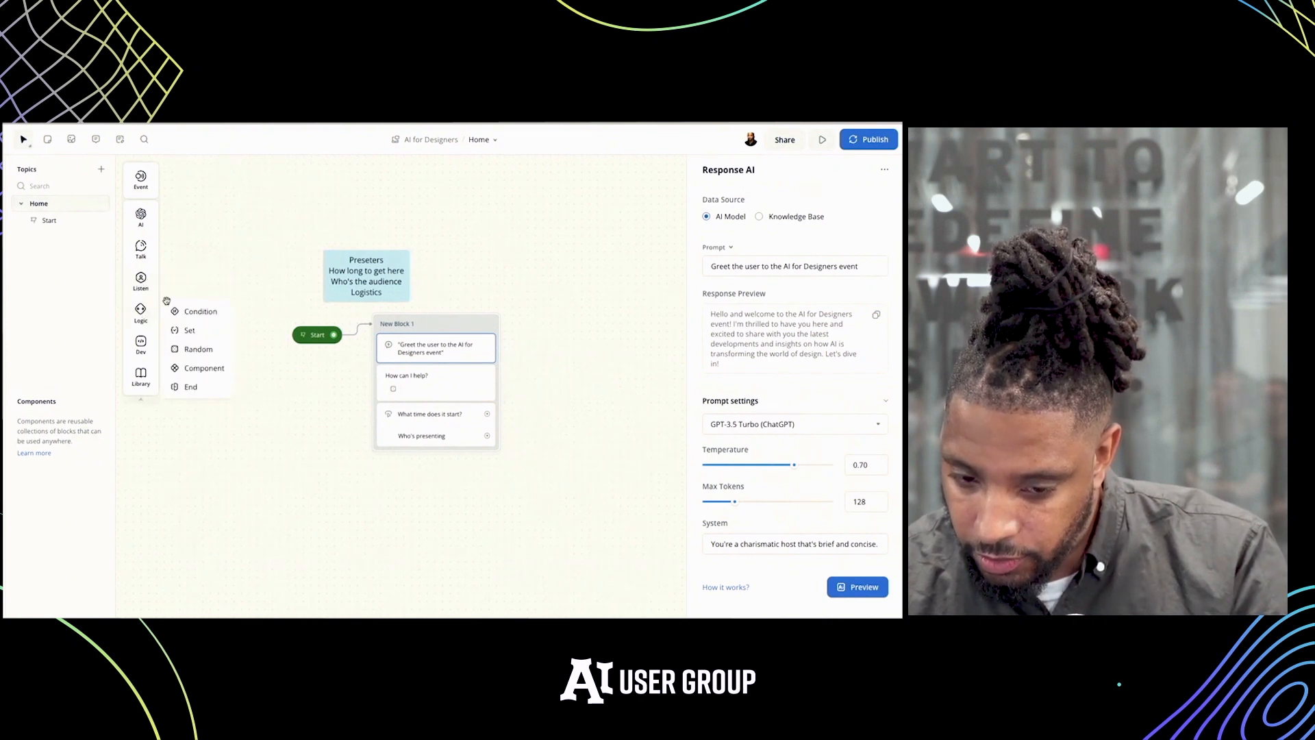
pyautogui.click(455, 294)
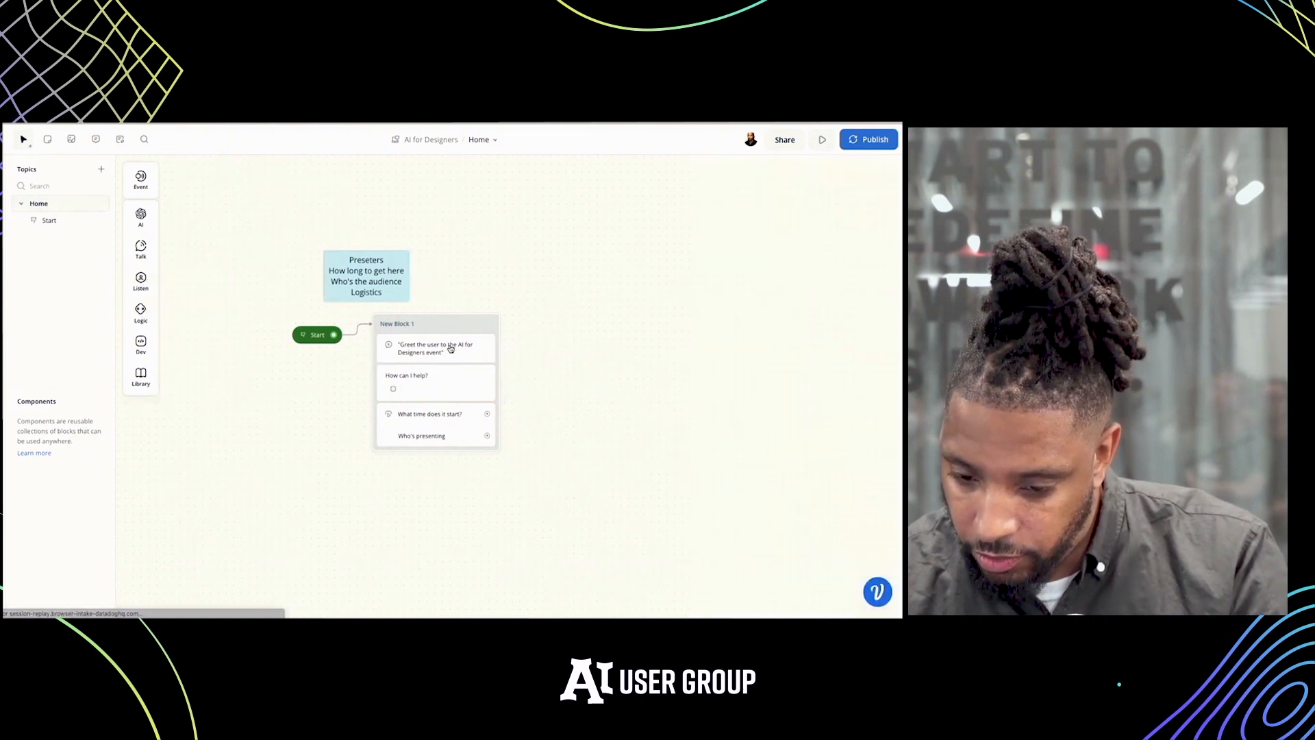
# Run another test from Start, ask "Who's presenting at the event?" and return to the designer
pyautogui.click(309, 335)
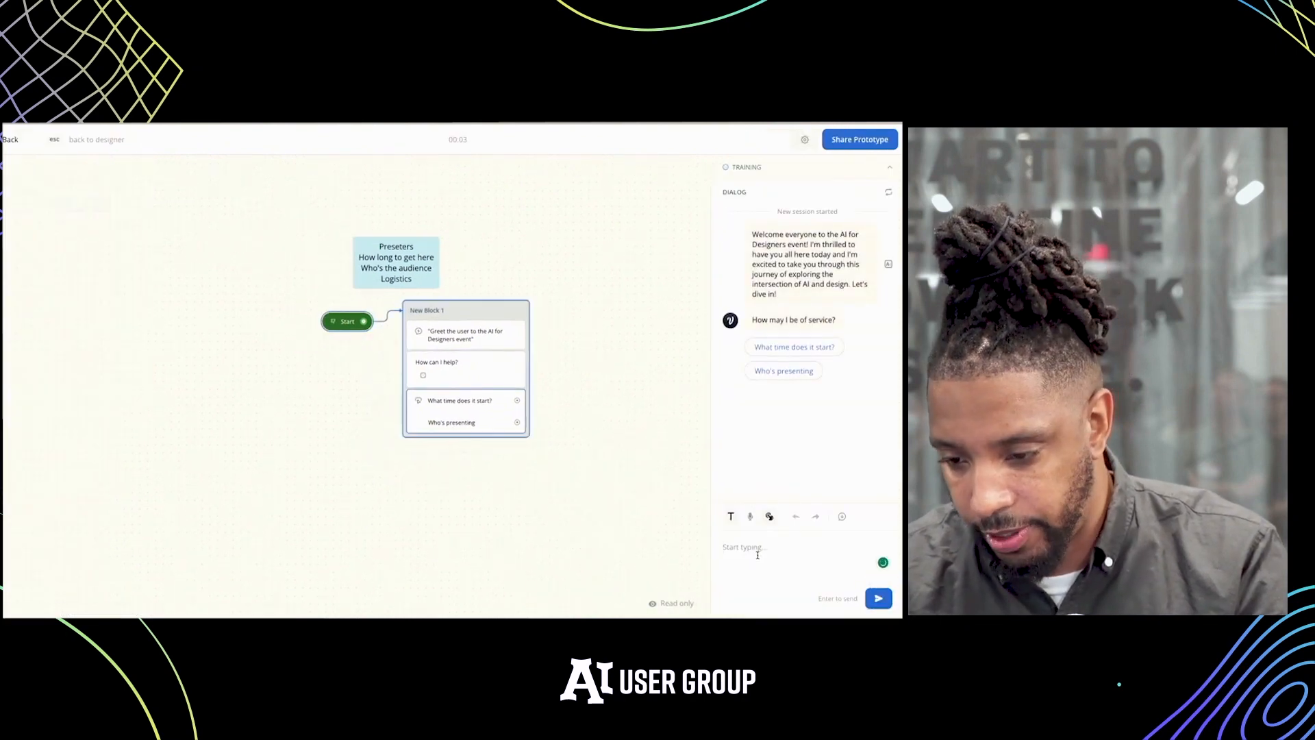
pyautogui.click(757, 554)
pyautogui.write('Wh')
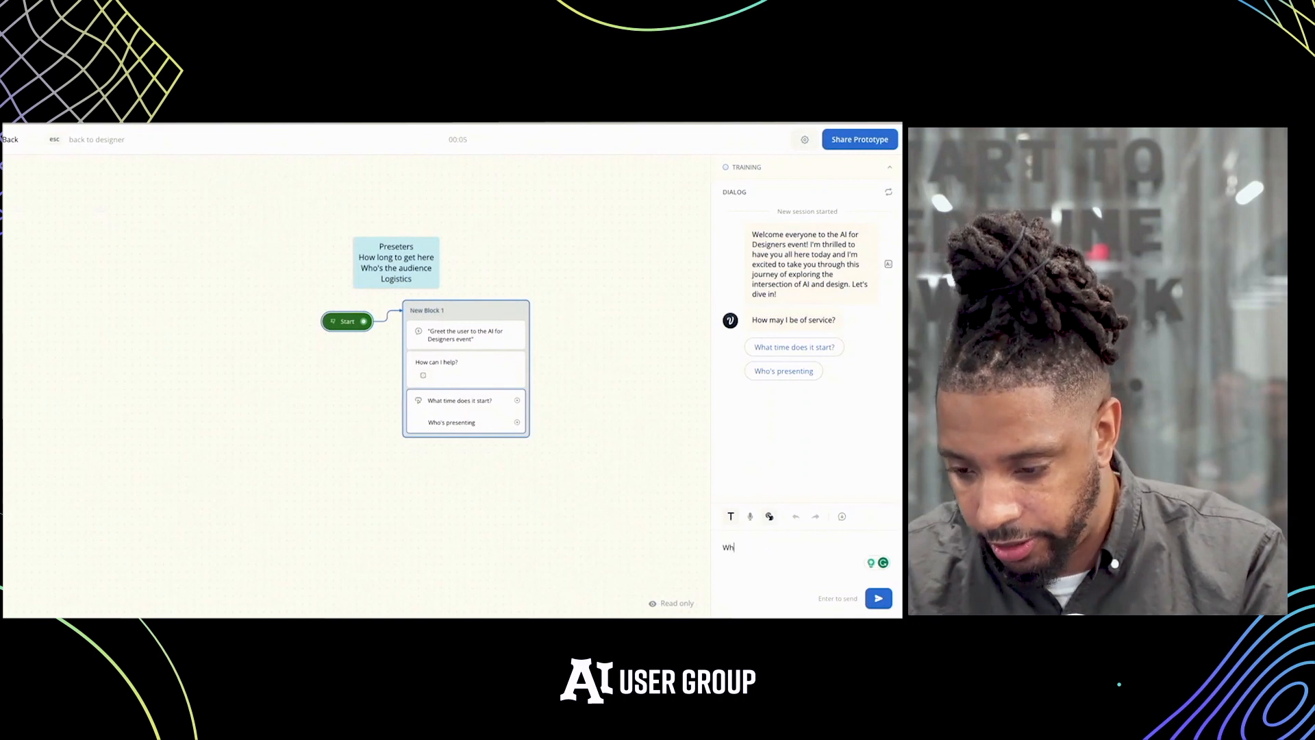
pyautogui.write("o's ")
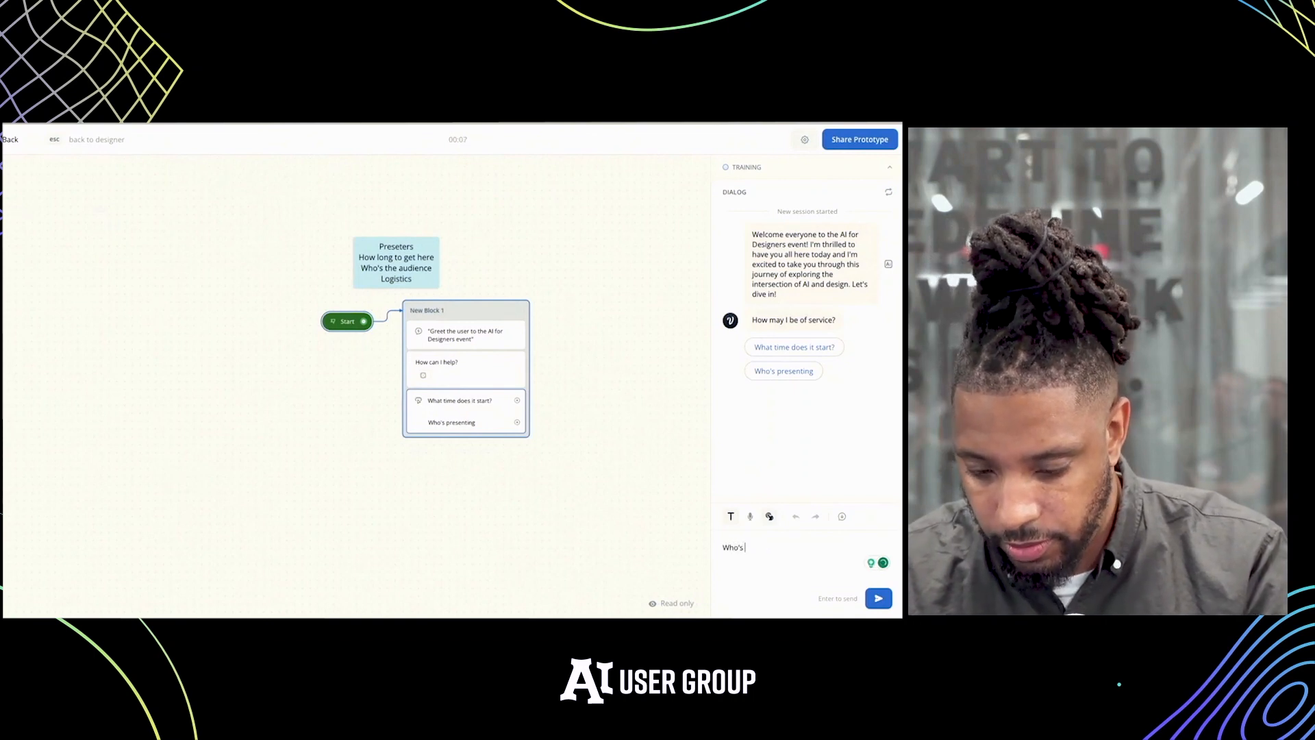
pyautogui.write('pe')
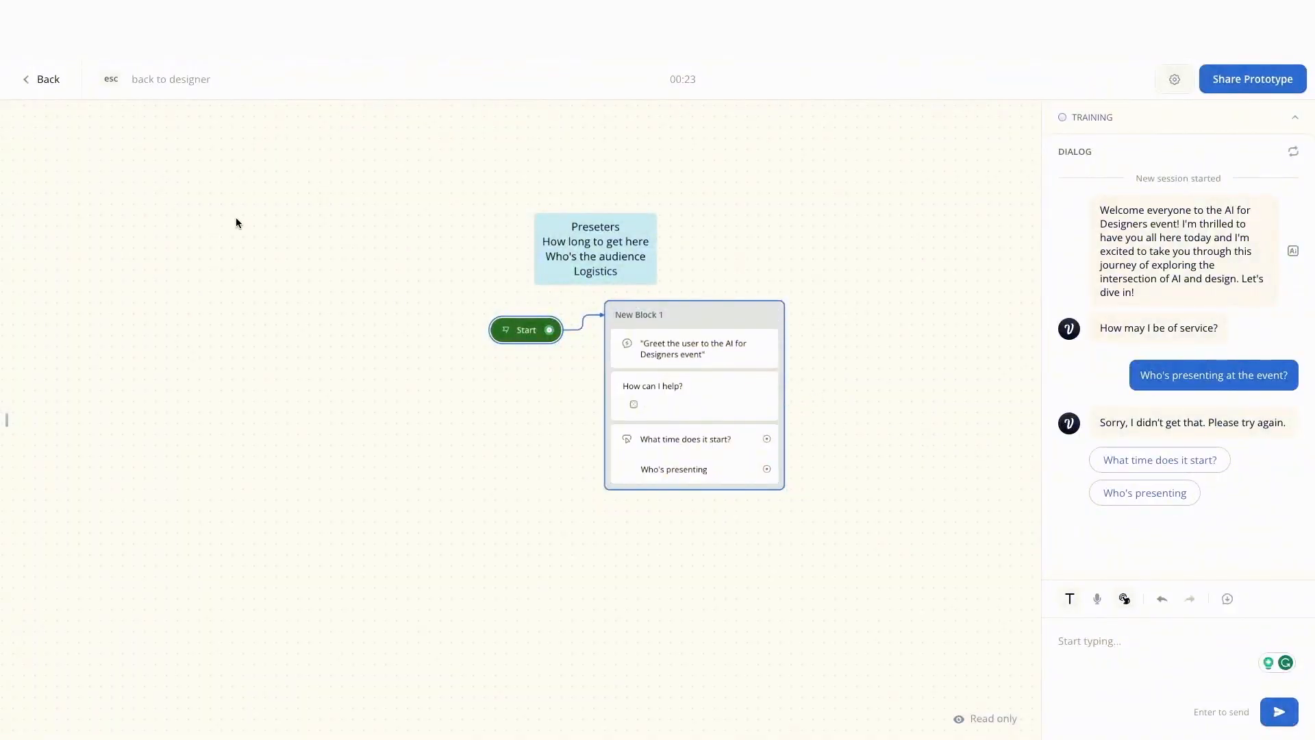
pyautogui.click(43, 90)
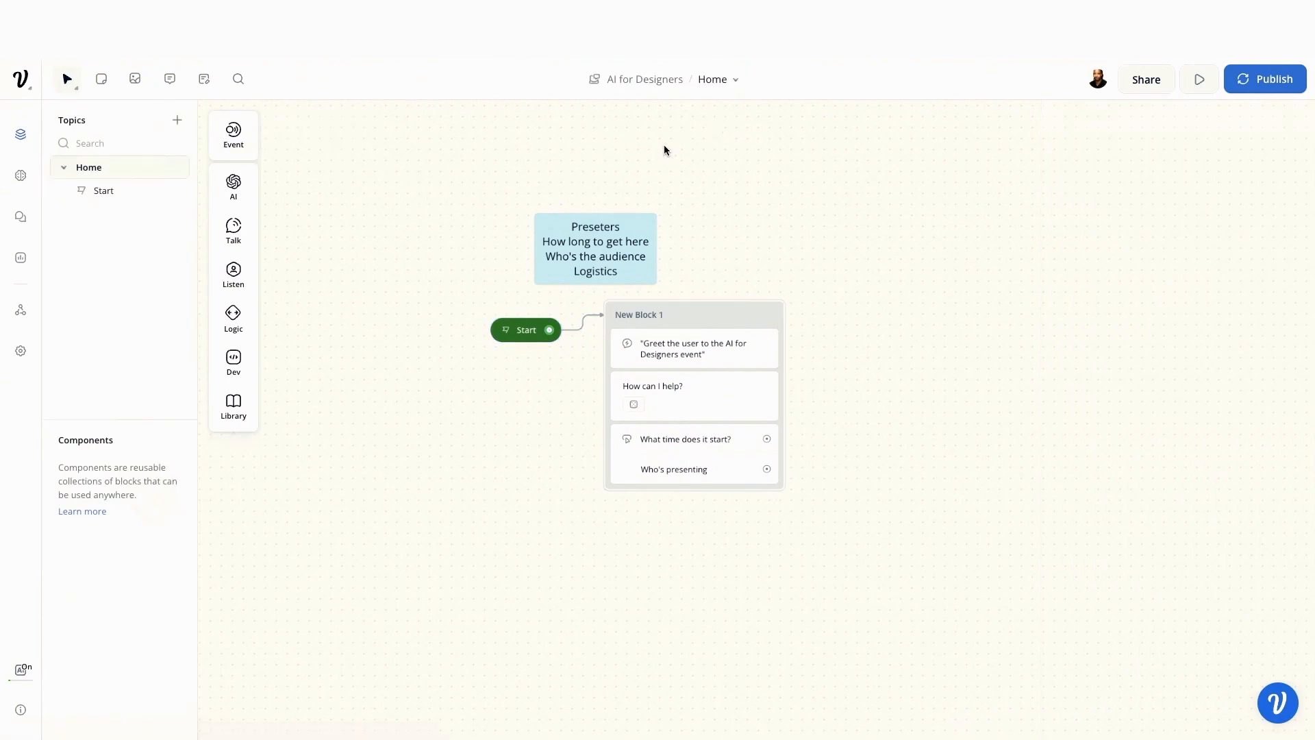
# Find the Knowledge Base notes on the canvas and open the first sample Meetup event link
pyautogui.hscroll(-2, 654, 150)
pyautogui.scroll(-4, 654, 150)
pyautogui.scroll(4, 653, 150)
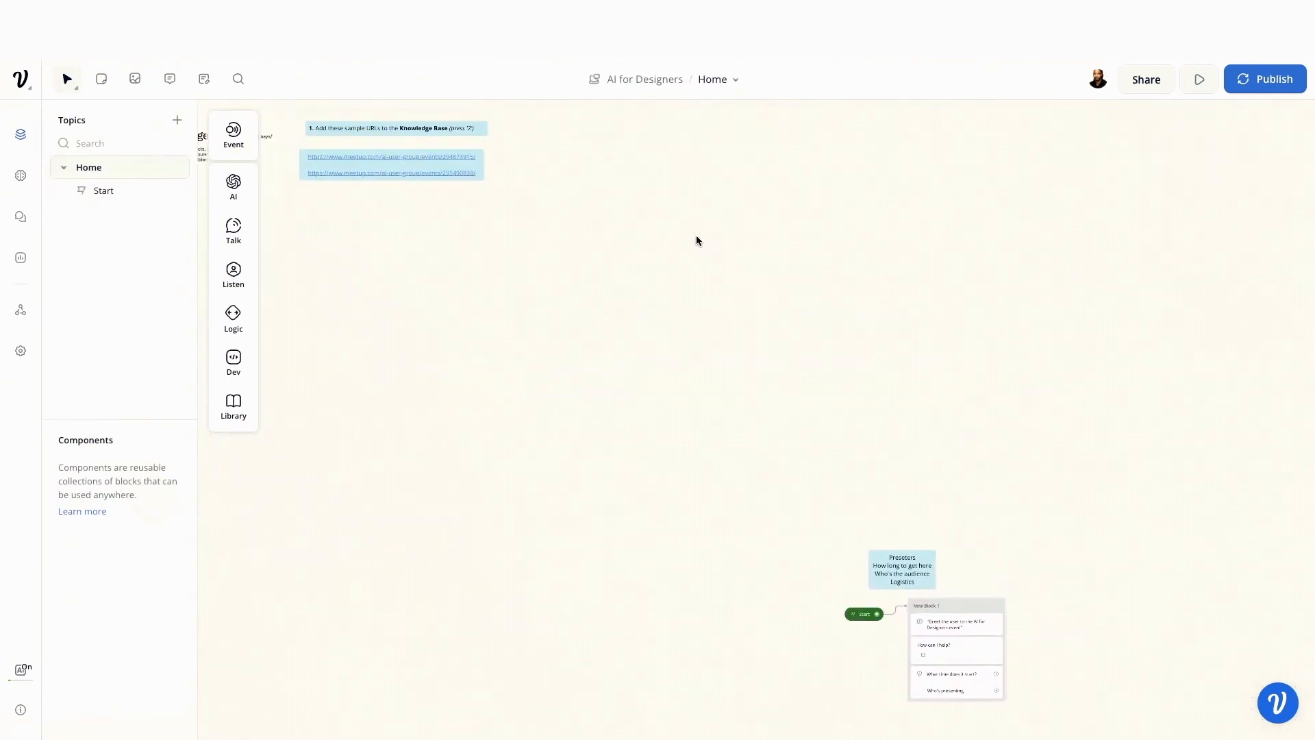
pyautogui.scroll(2, 696, 237)
pyautogui.hscroll(-1, 696, 237)
pyautogui.click(479, 267)
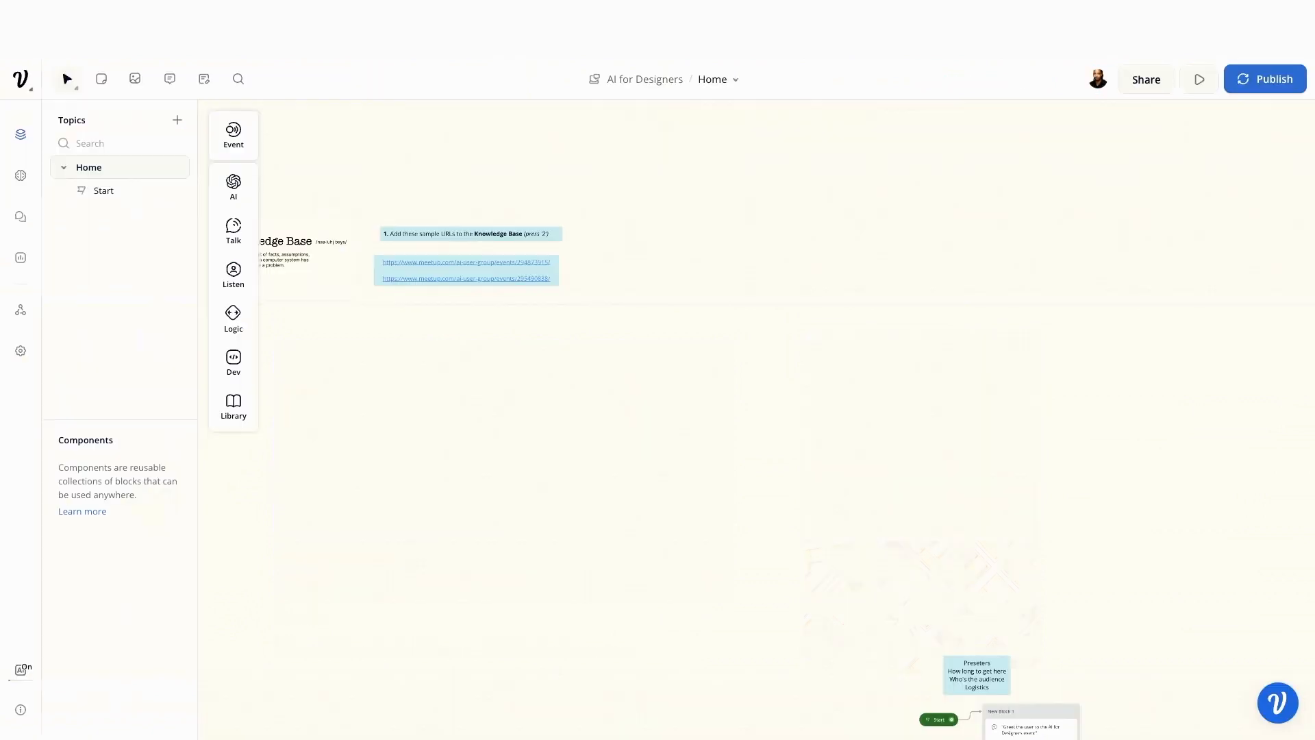
pyautogui.scroll(-4, 729, 341)
pyautogui.hscroll(4, 729, 341)
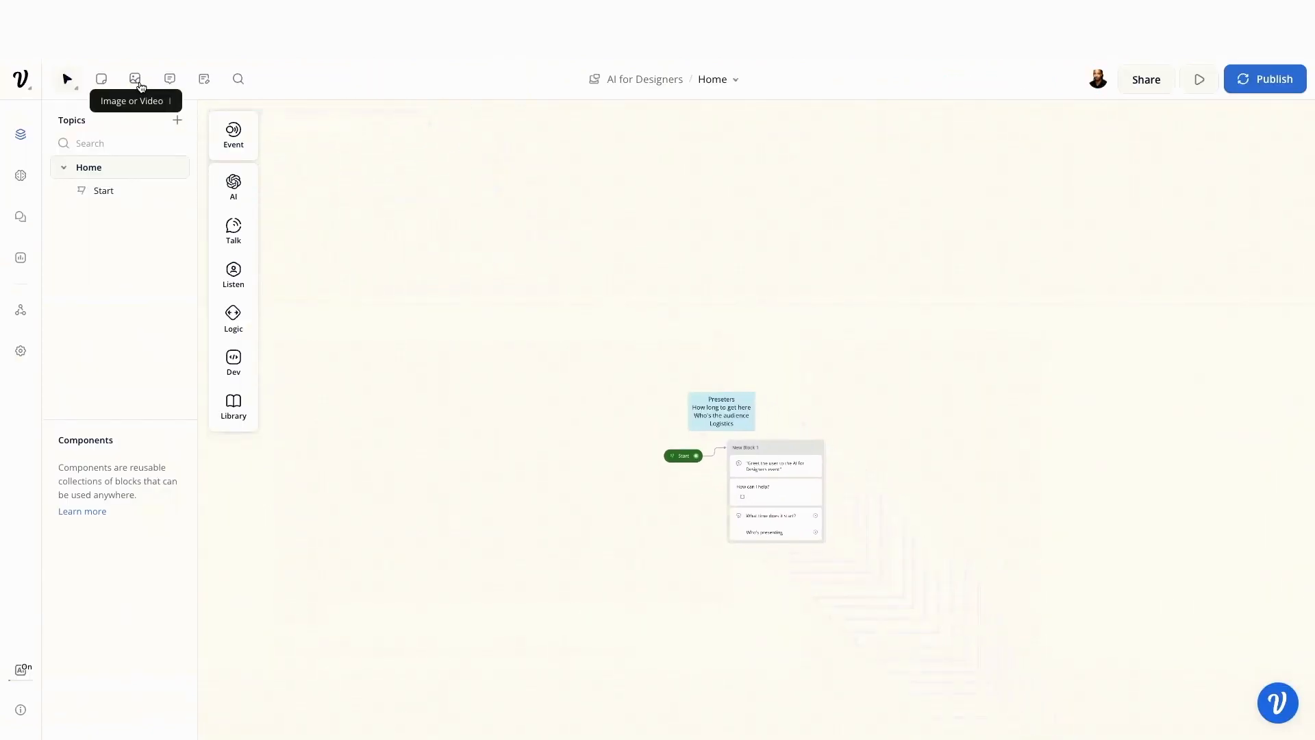
pyautogui.click(195, 89)
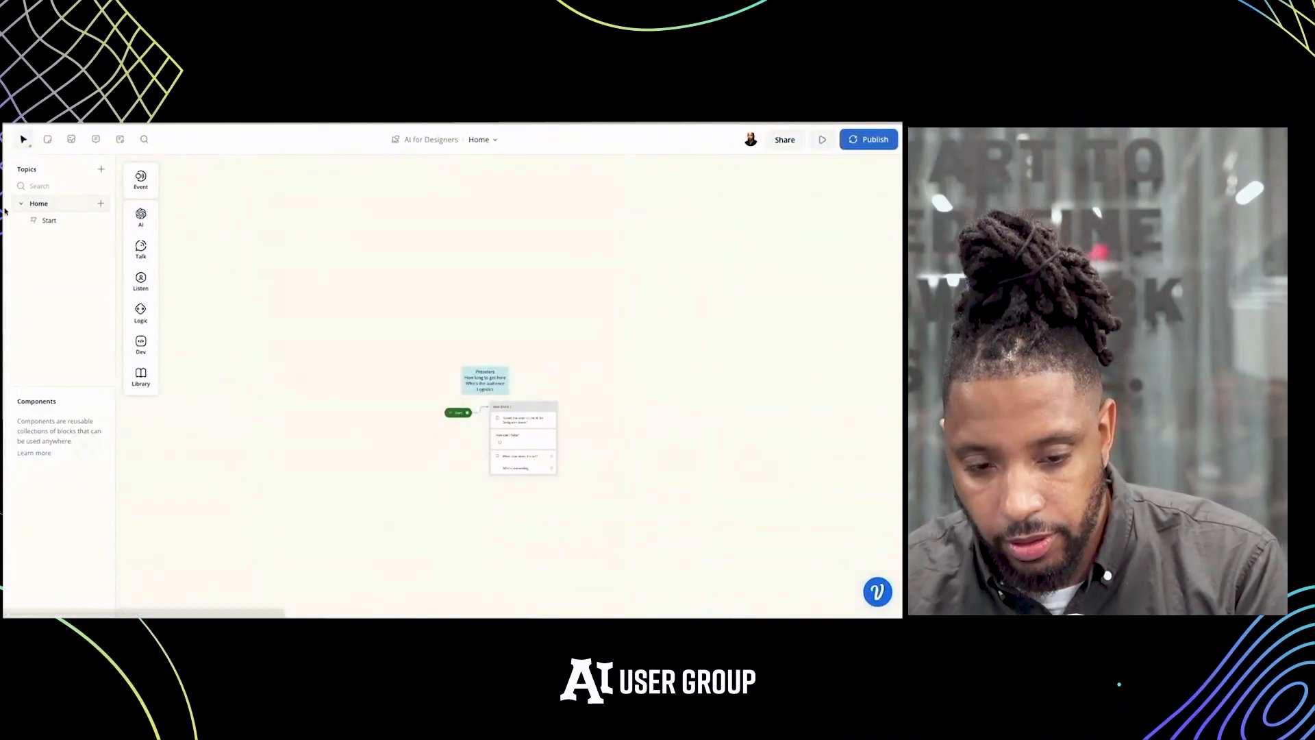
pyautogui.click(20, 176)
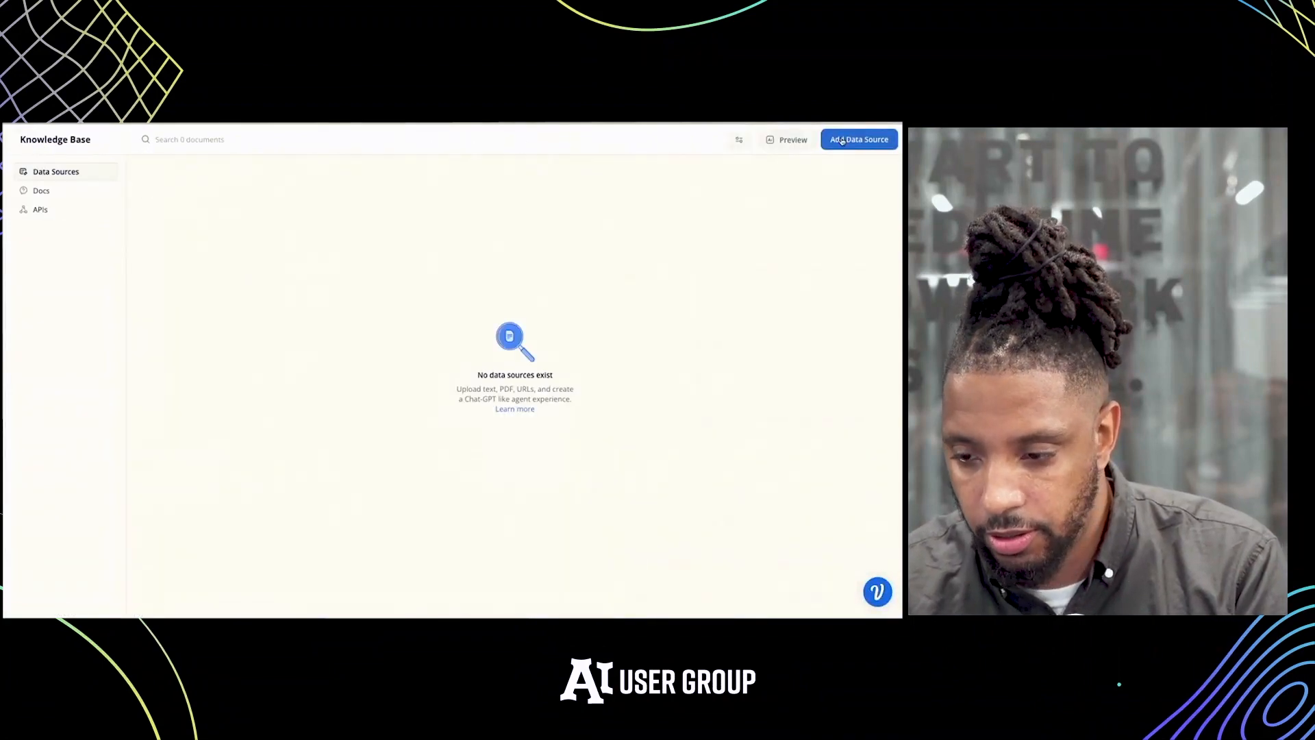
pyautogui.click(842, 140)
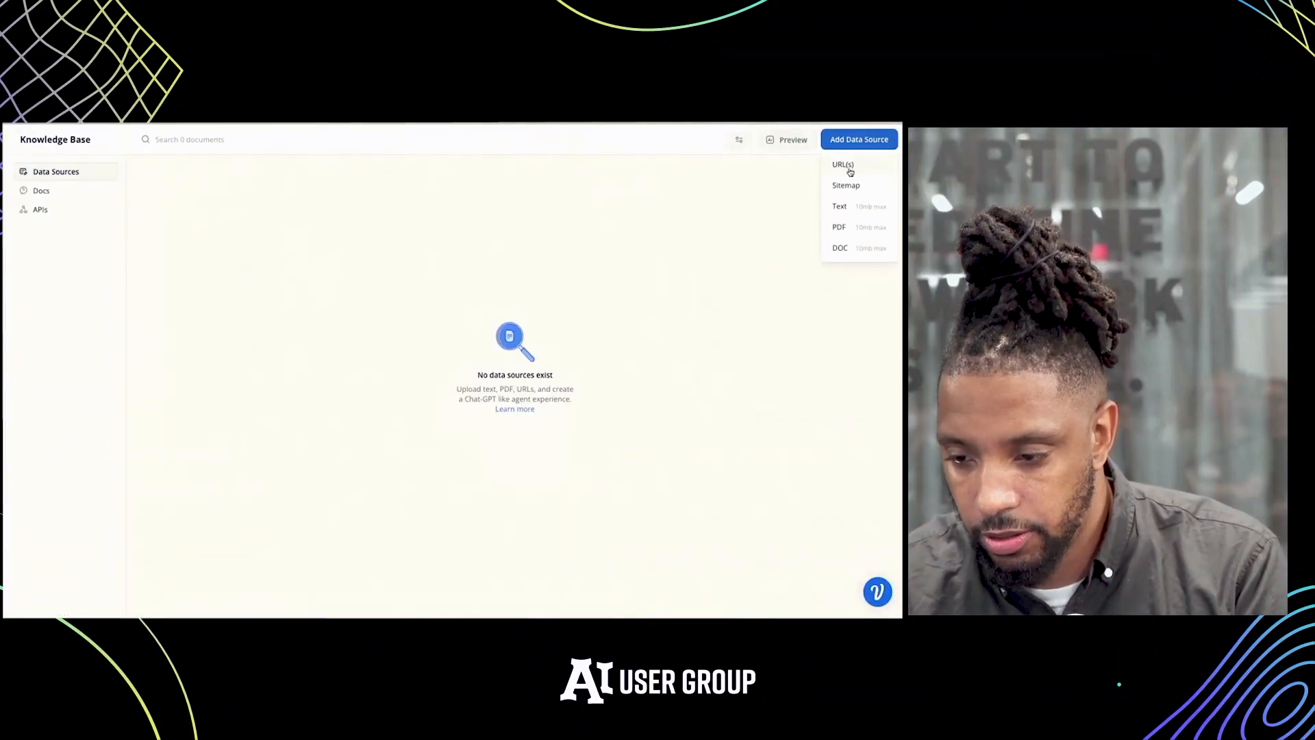
pyautogui.click(849, 169)
pyautogui.click(475, 199)
pyautogui.write('https://www.meetup.com/ai-user-group/events/294873915/')
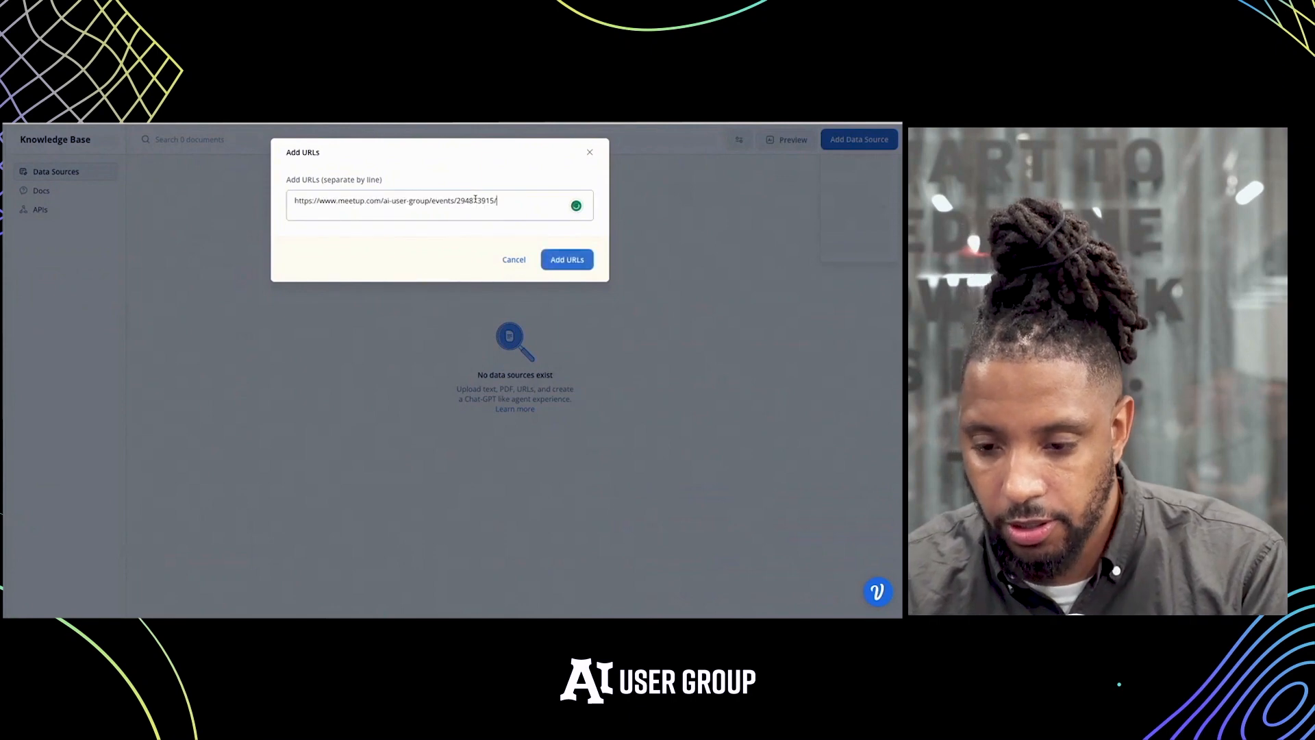
pyautogui.click(561, 261)
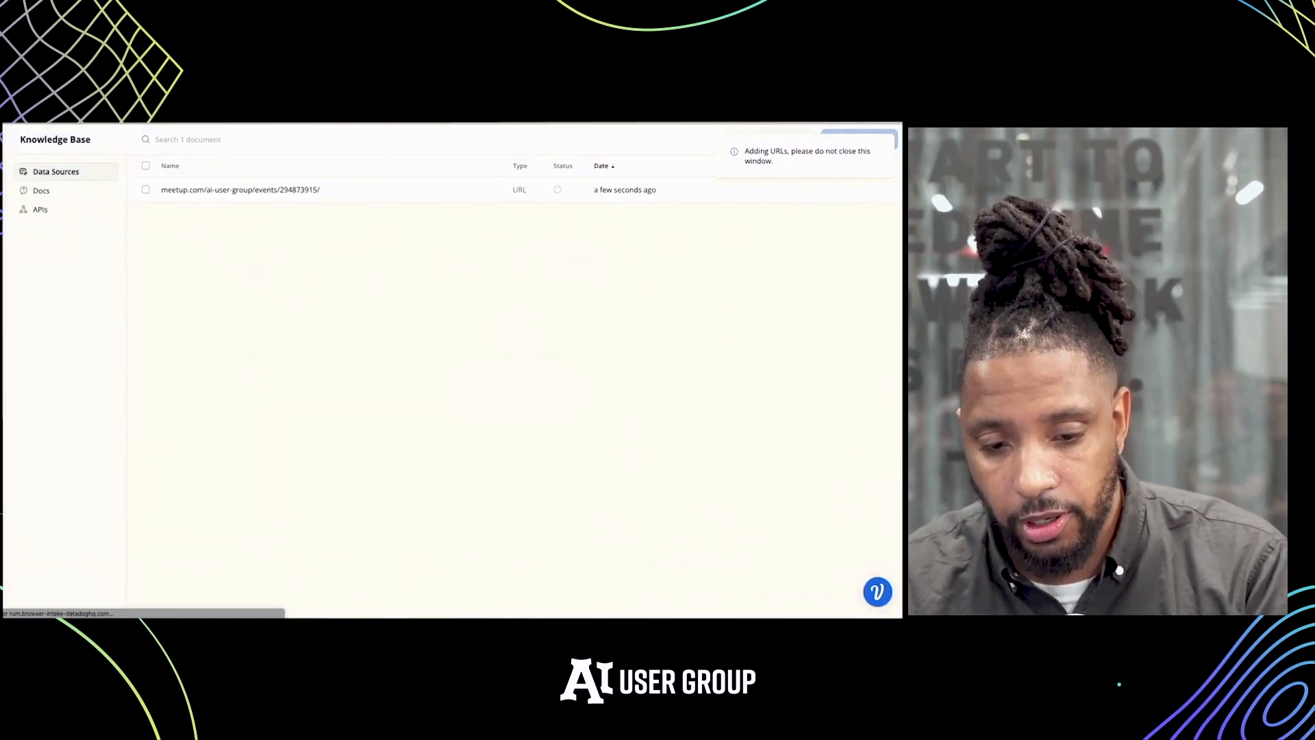
pyautogui.click(9, 189)
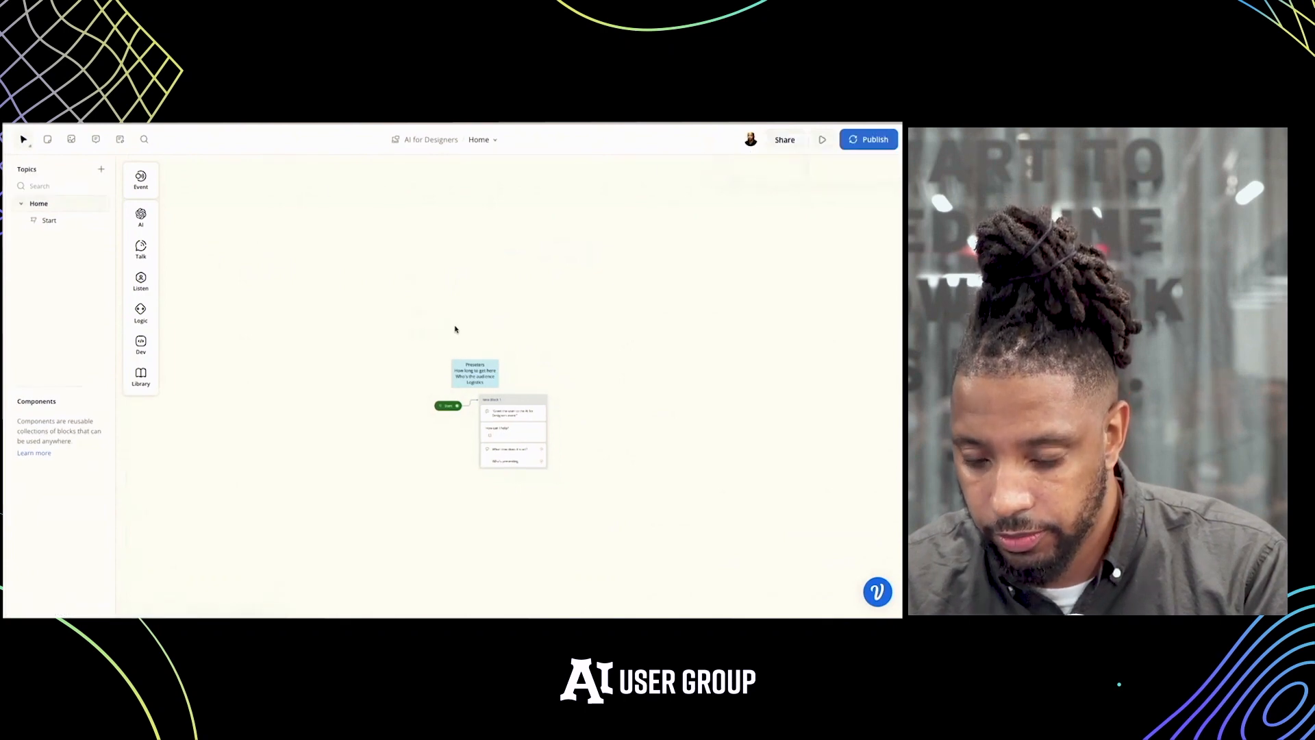
# Run a test from Start, choose the "What time does it start?" reply and return to the designer
pyautogui.scroll(5, 411, 329)
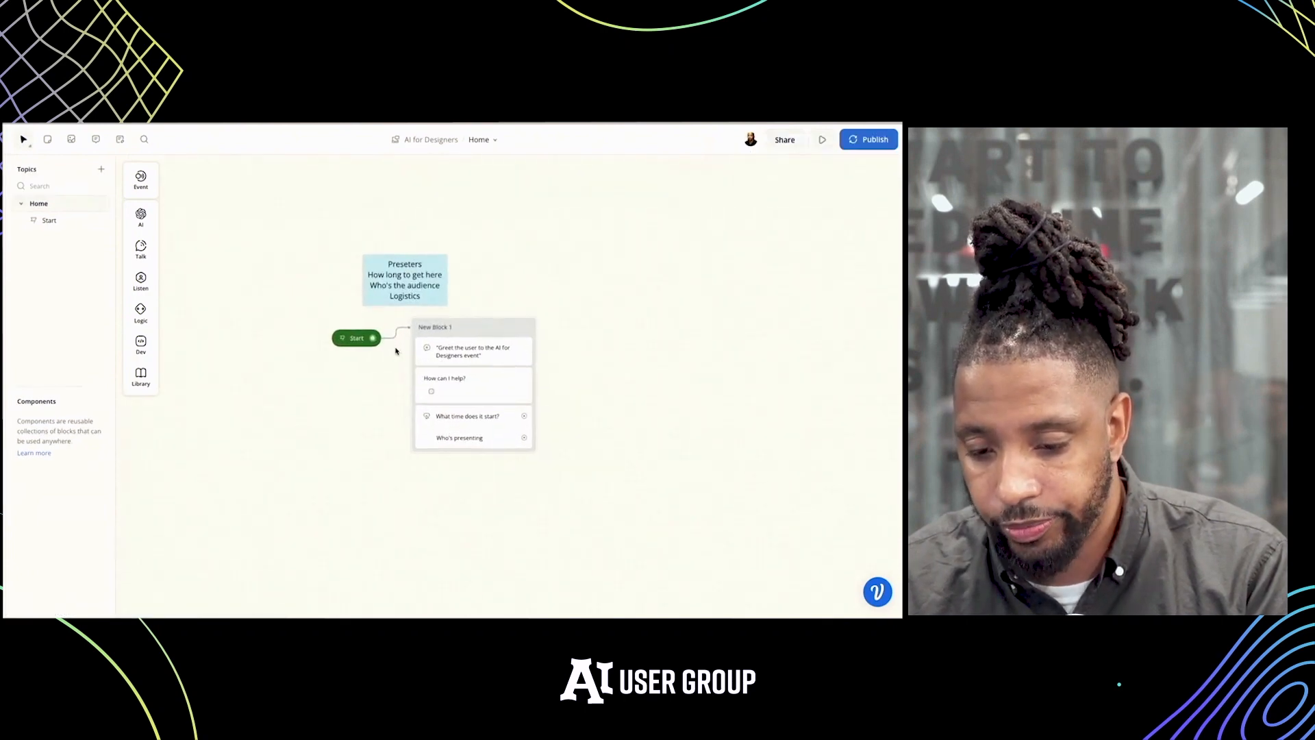
pyautogui.scroll(5, 395, 351)
pyautogui.moveTo(351, 337); pyautogui.dragTo(309, 330)
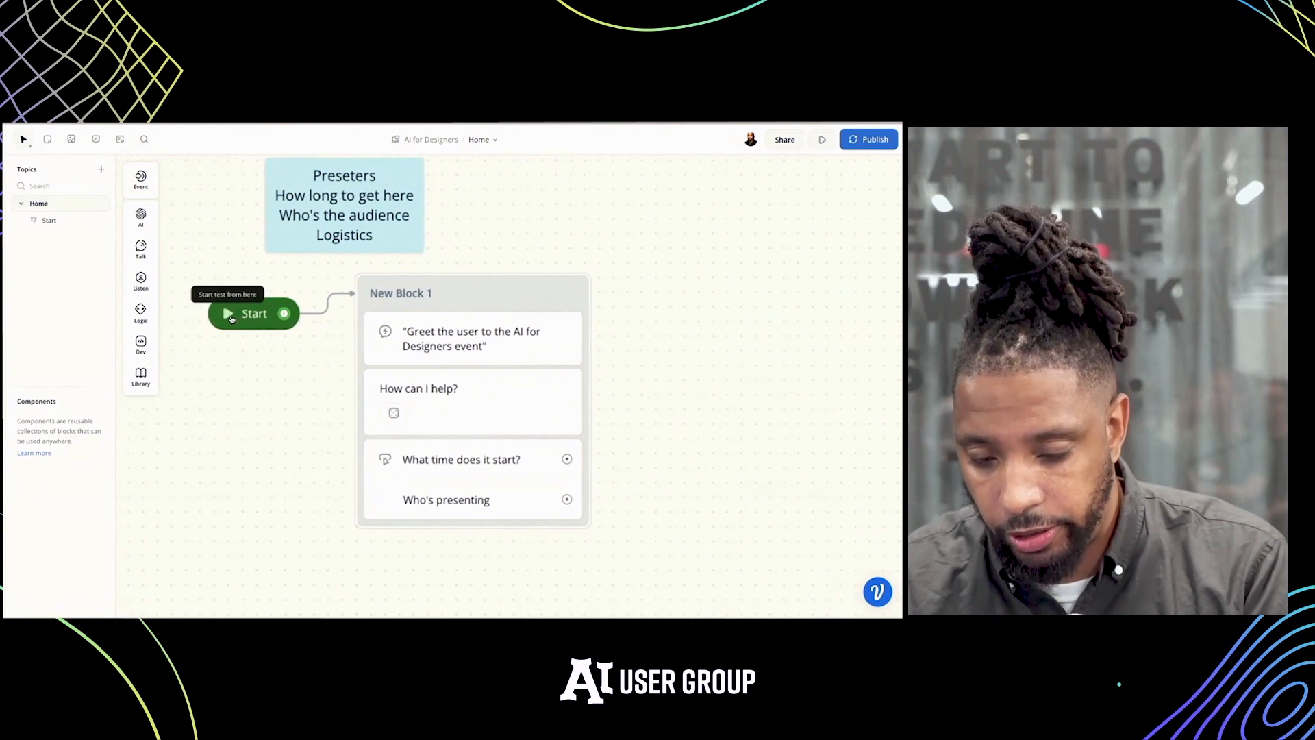
pyautogui.click(232, 319)
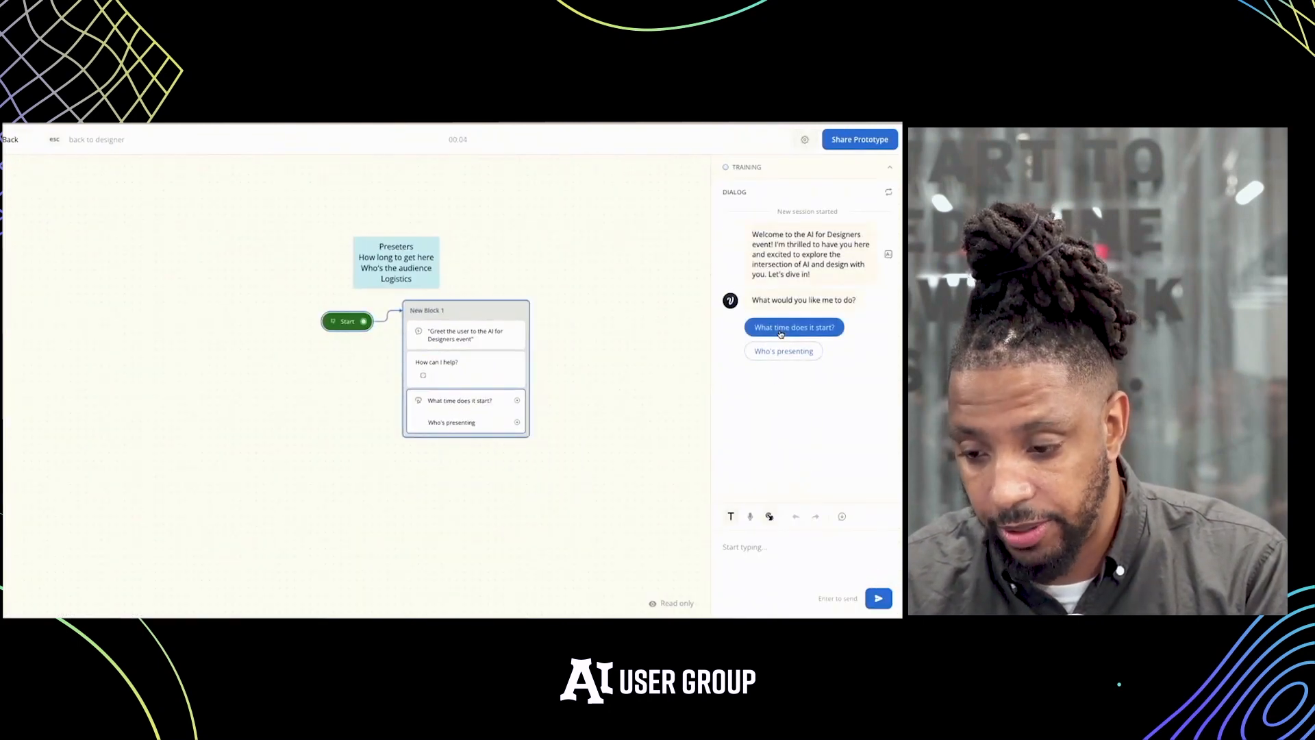
pyautogui.click(781, 329)
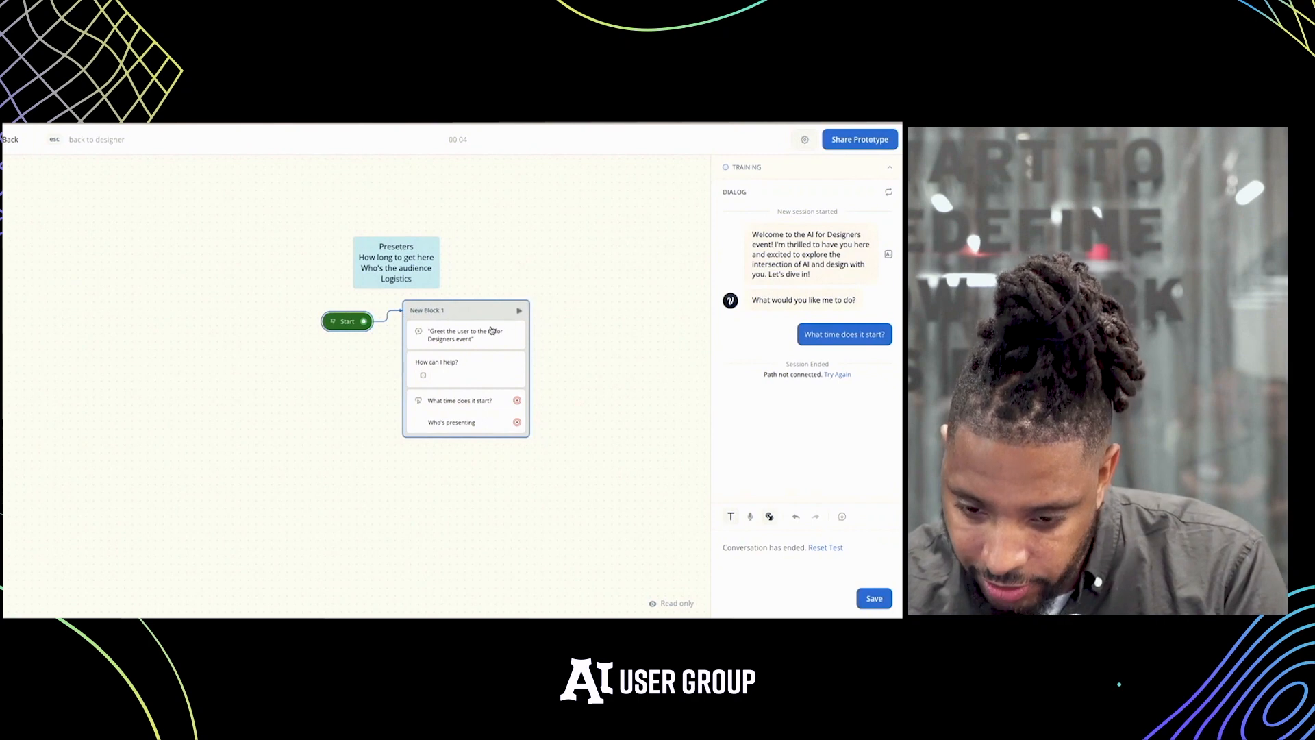
pyautogui.press('Escape')
# Split New Block 1 into separate greeting, "How can I help?" and Buttons blocks, and delete the connection from Start
pyautogui.moveTo(485, 335); pyautogui.dragTo(561, 270)
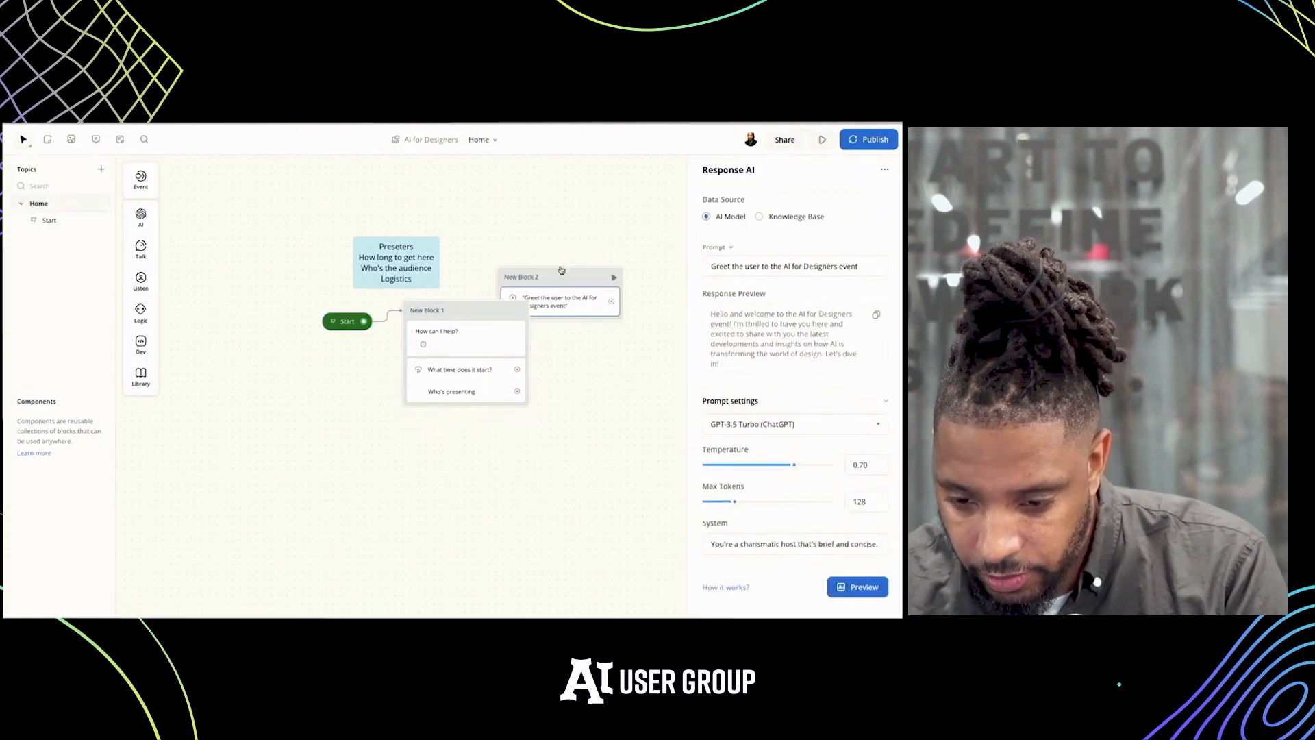
pyautogui.moveTo(504, 327); pyautogui.dragTo(591, 370)
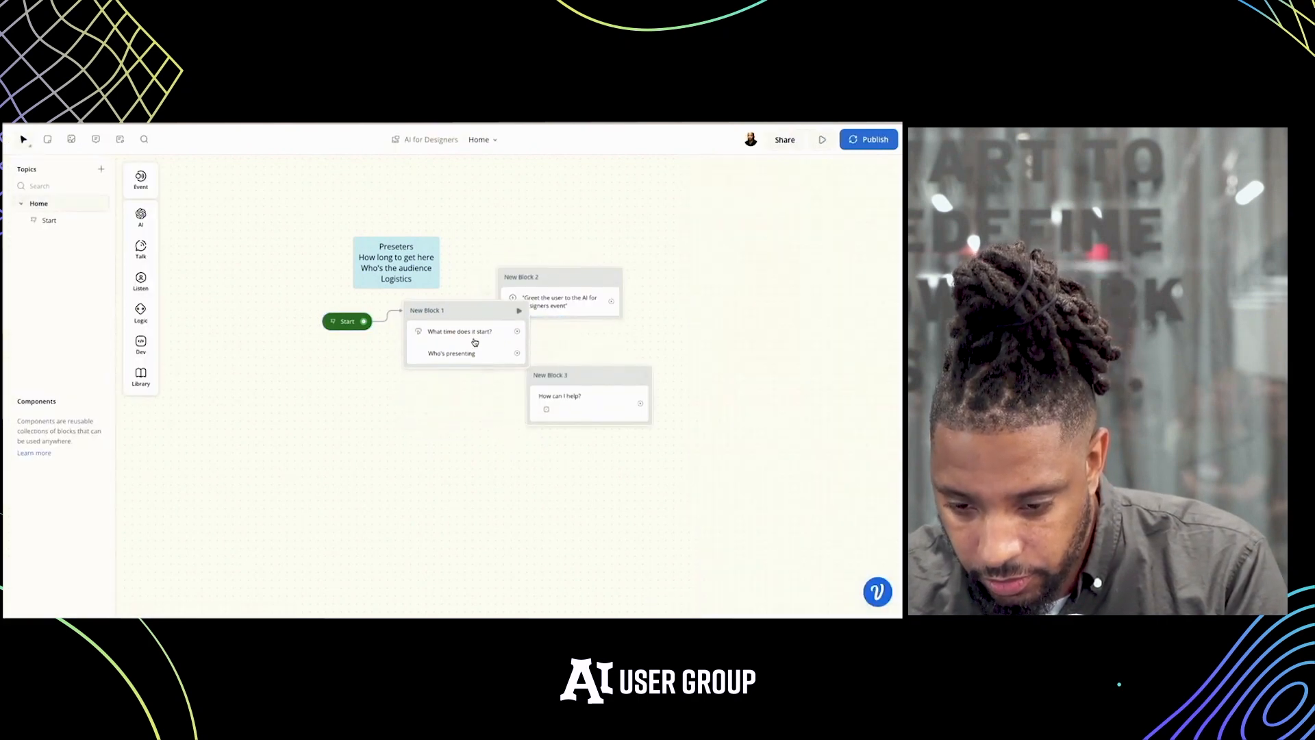
pyautogui.moveTo(474, 342); pyautogui.dragTo(485, 498)
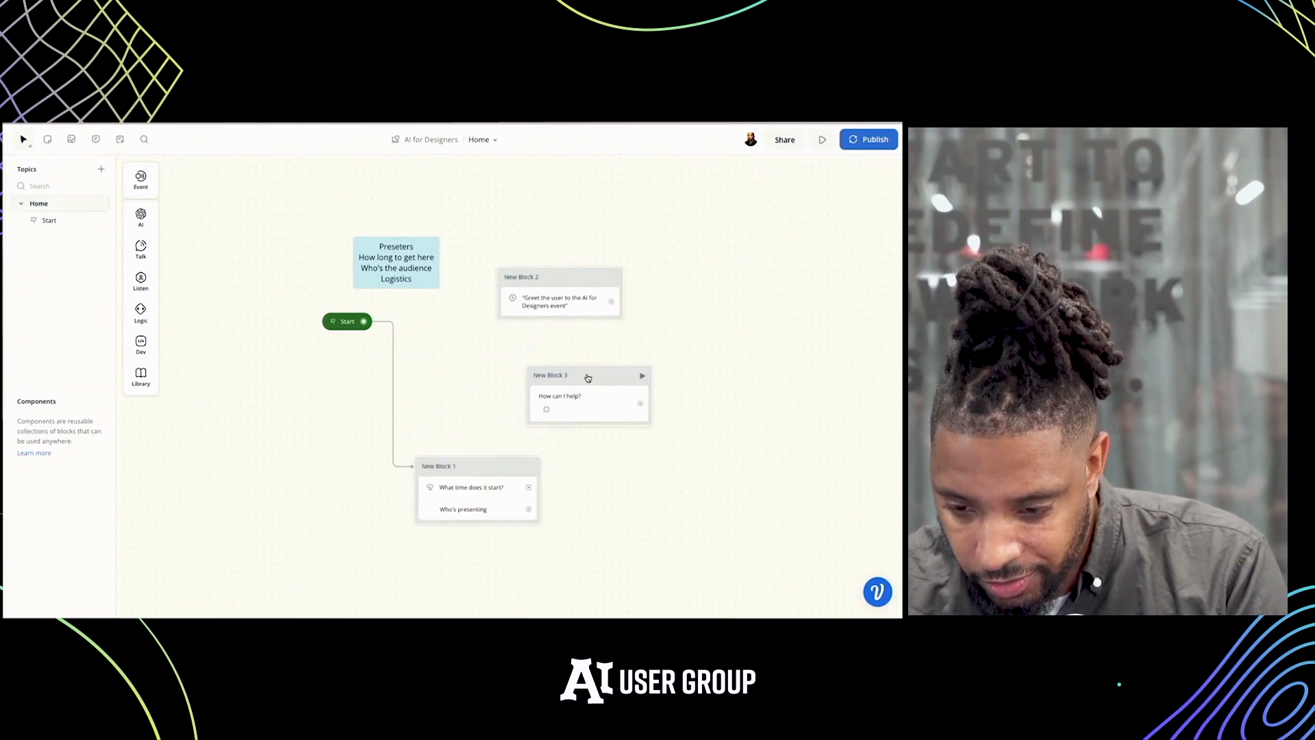
pyautogui.moveTo(588, 377); pyautogui.dragTo(531, 366)
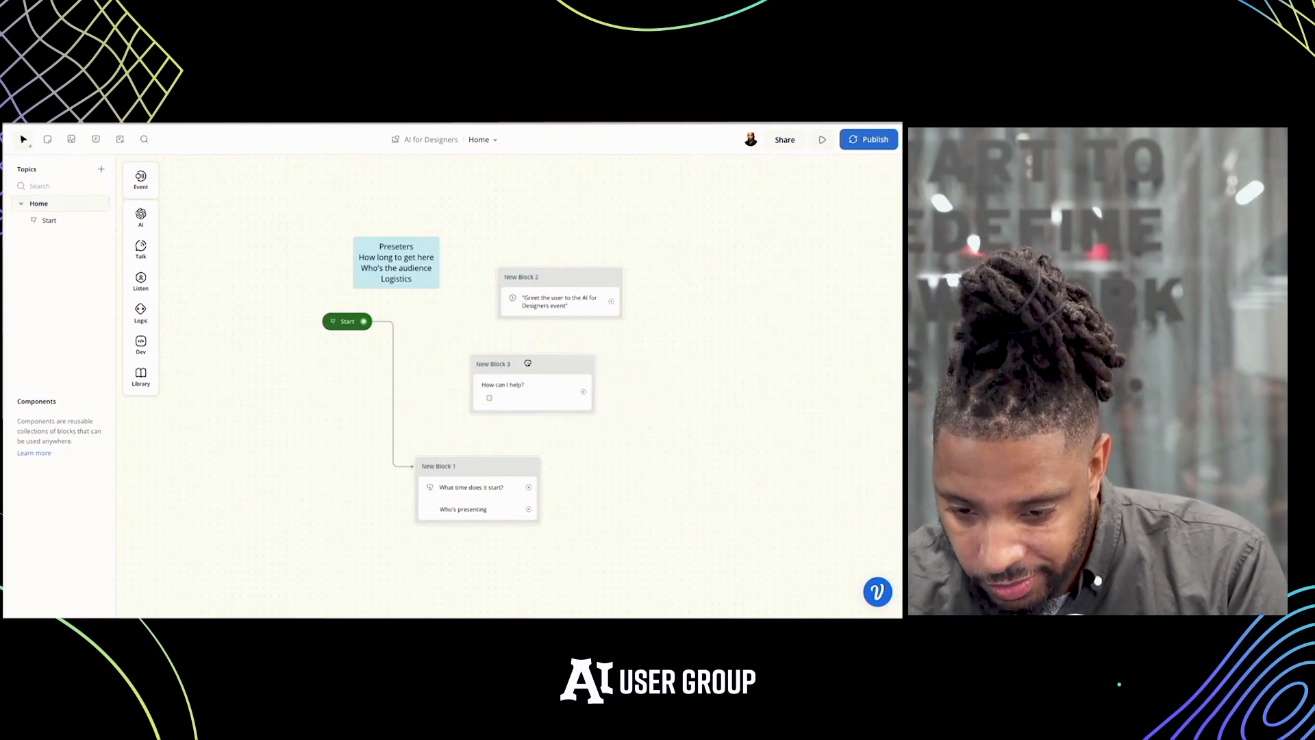
pyautogui.click(380, 322)
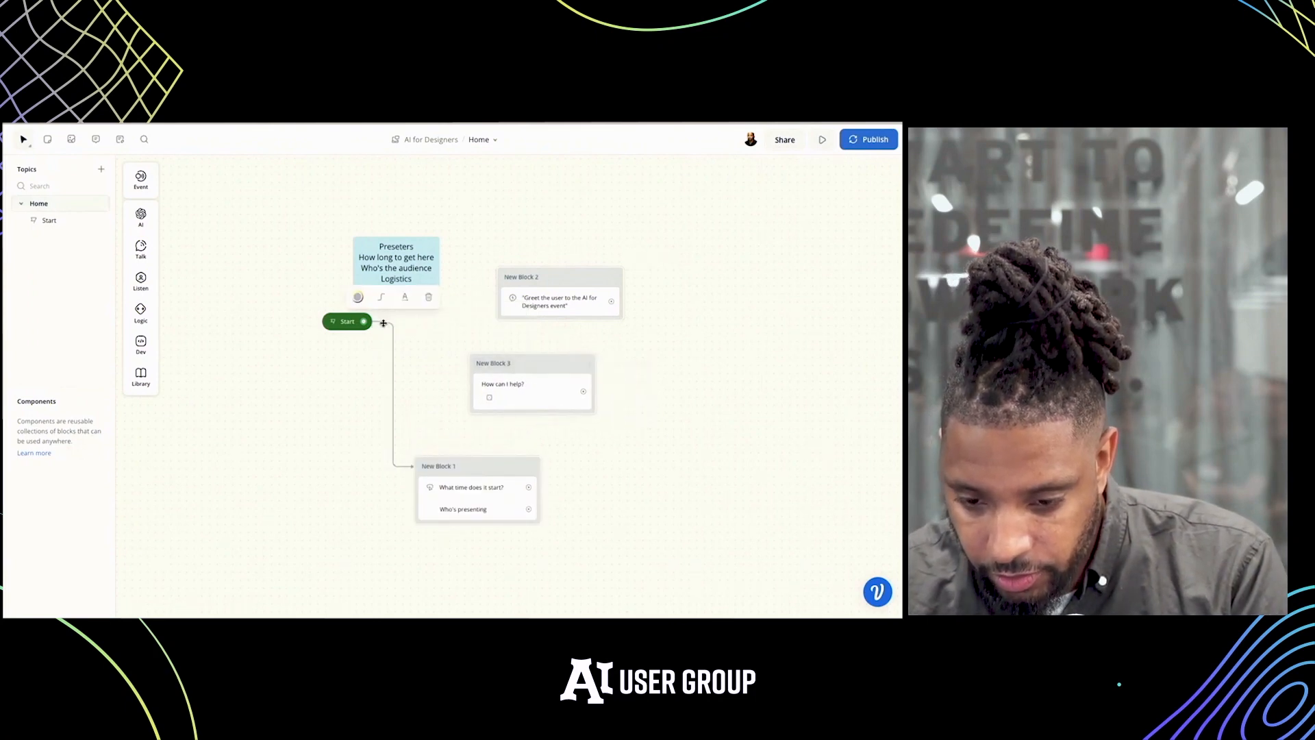
pyautogui.press('Delete')
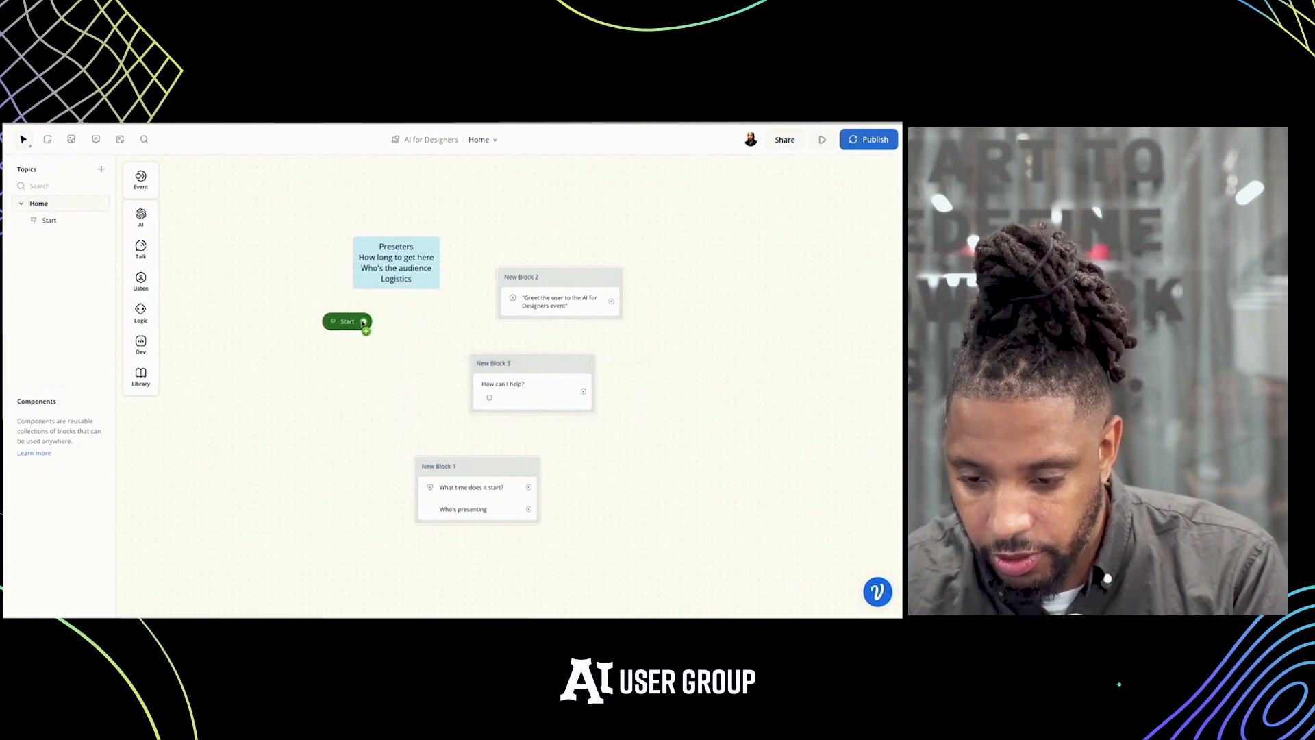
# Connect Start to the greeting block with the "How can I help?" message merged into it, and link that block to the Buttons block
pyautogui.moveTo(363, 321); pyautogui.dragTo(512, 290)
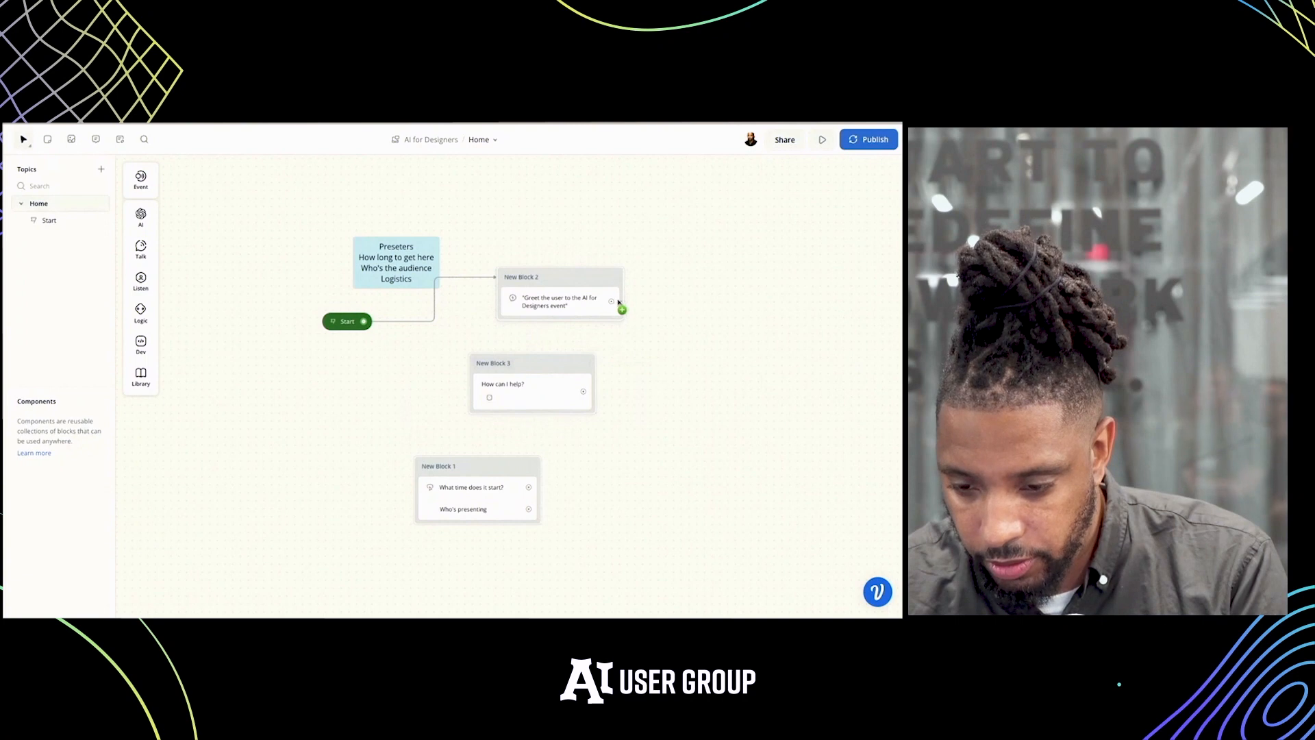
pyautogui.moveTo(618, 302); pyautogui.dragTo(529, 395)
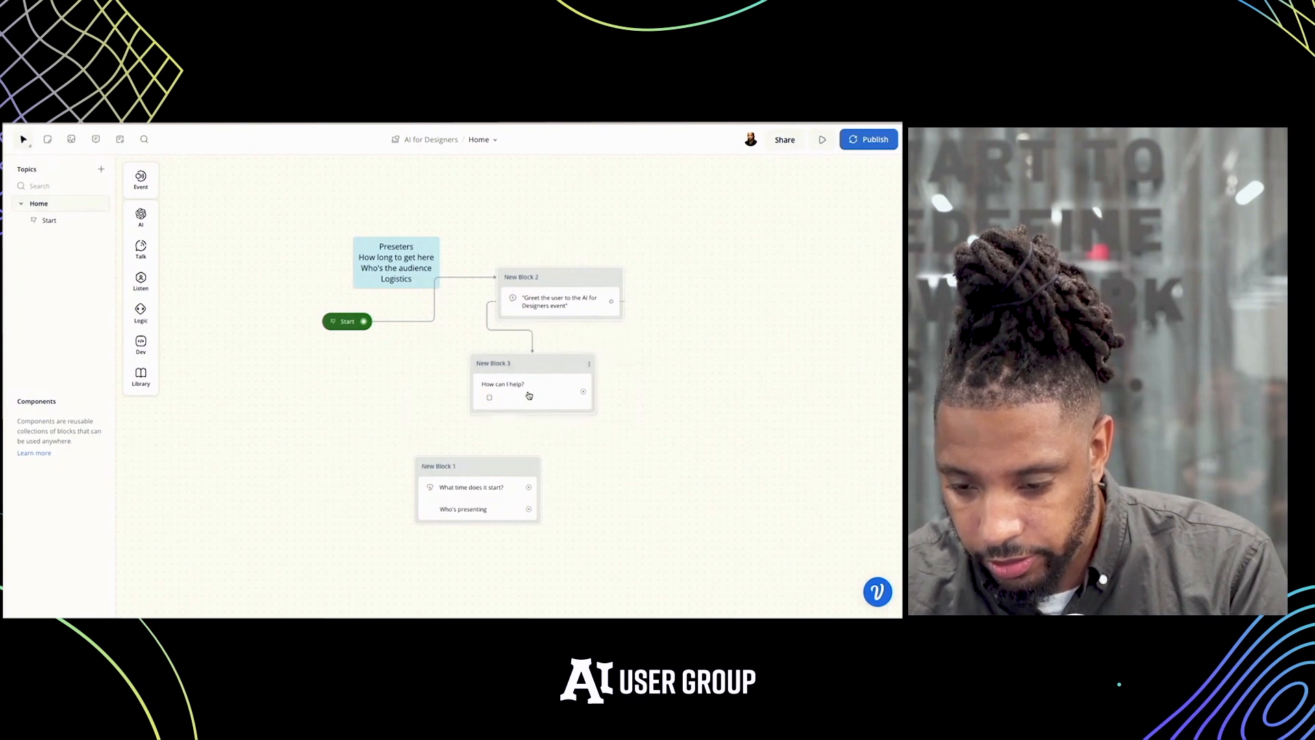
pyautogui.moveTo(476, 466); pyautogui.dragTo(518, 436)
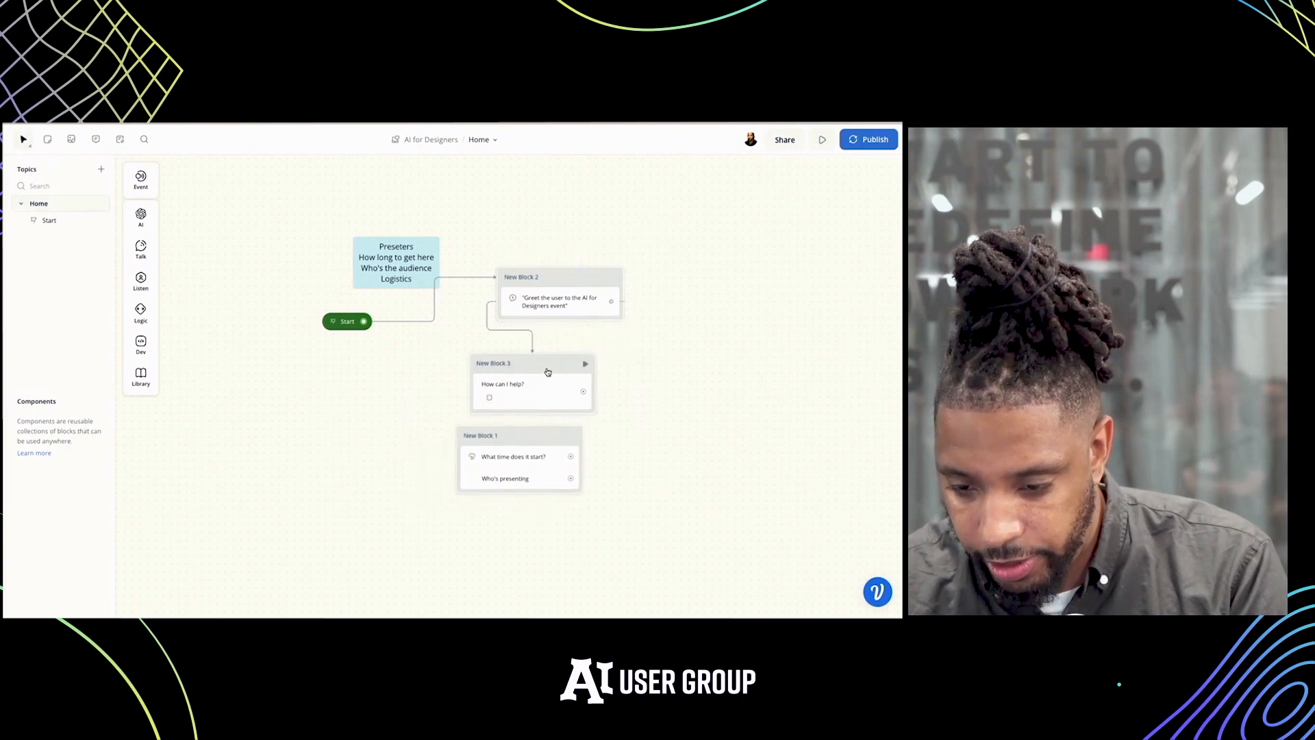
pyautogui.moveTo(546, 367); pyautogui.dragTo(573, 322)
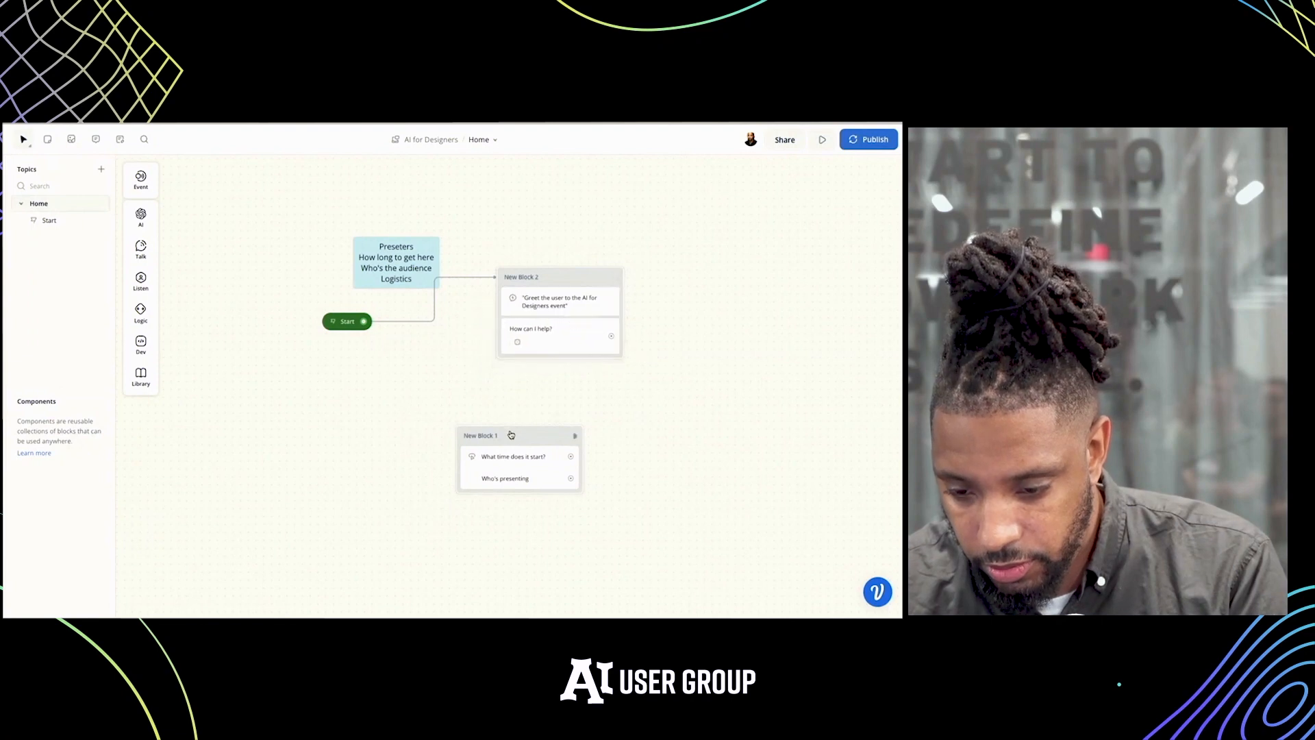
pyautogui.moveTo(511, 435); pyautogui.dragTo(561, 395)
pyautogui.moveTo(611, 336); pyautogui.dragTo(623, 409)
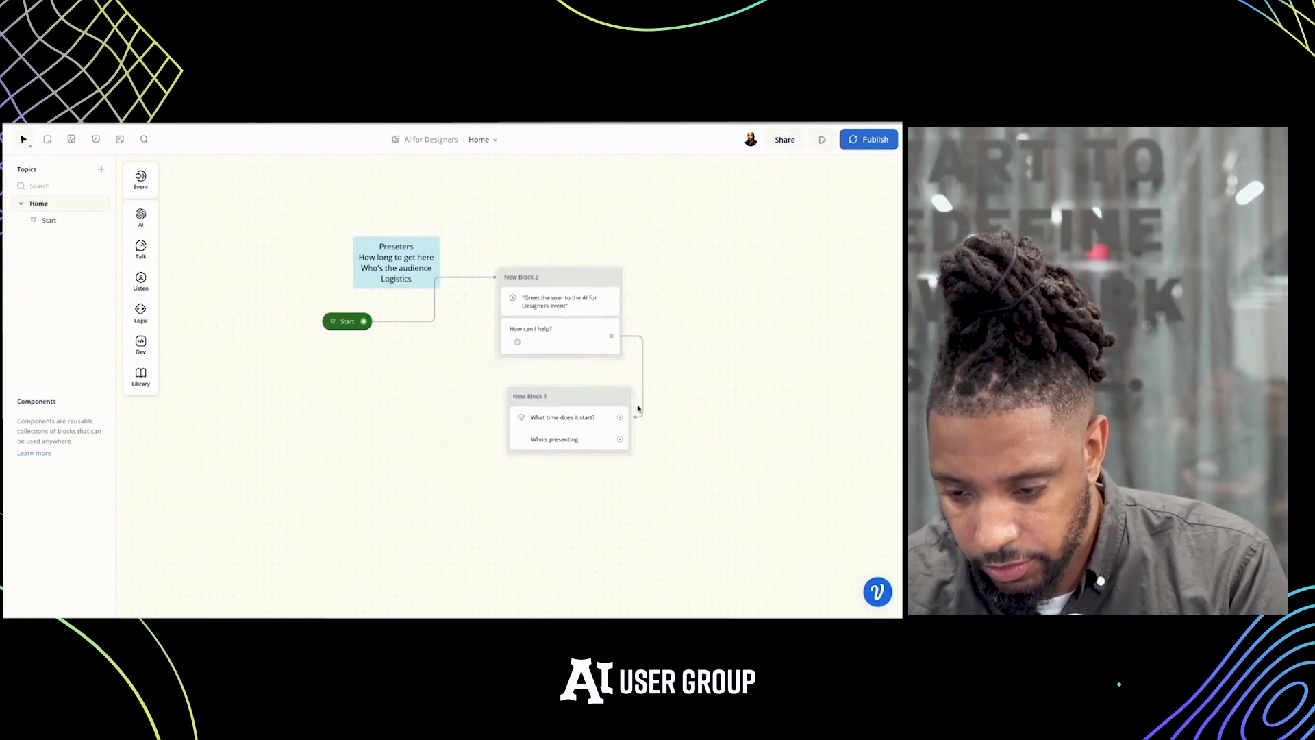
# Start a new intent for the "What time does it start?" button and name it "Location and time"
pyautogui.click(331, 322)
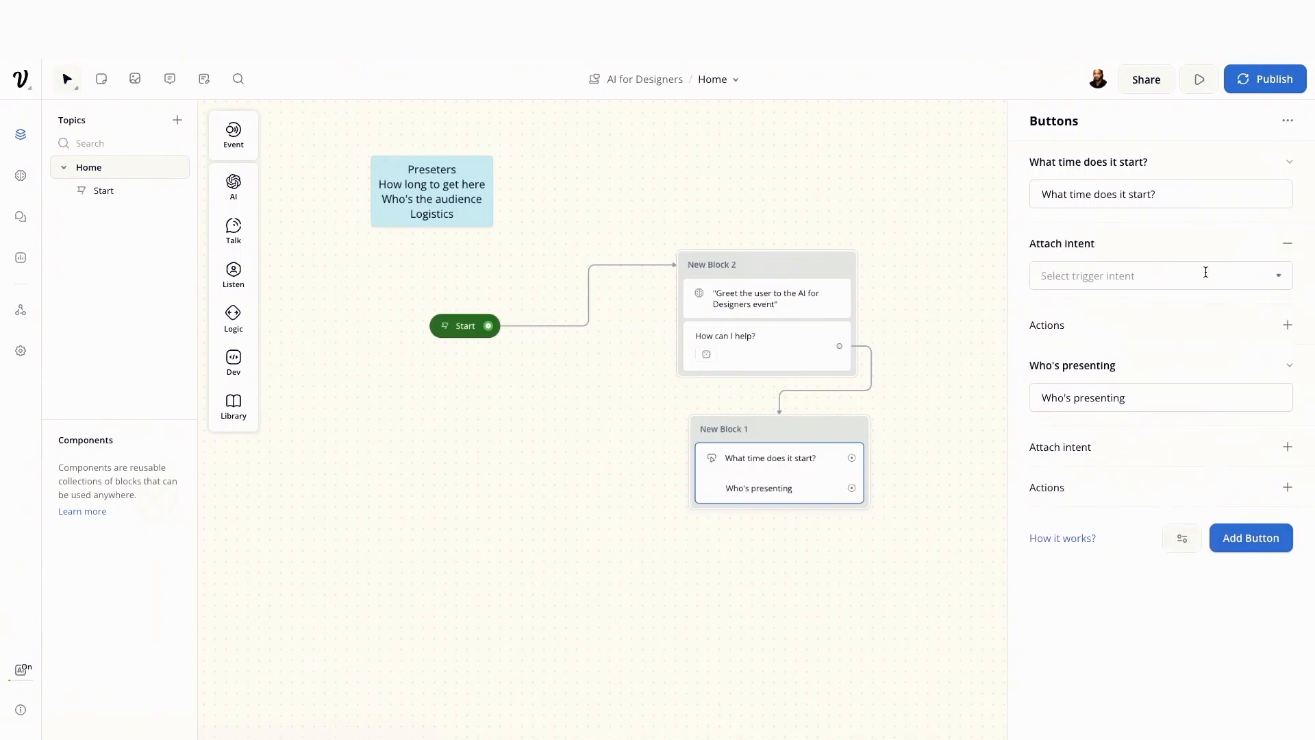
pyautogui.click(1205, 273)
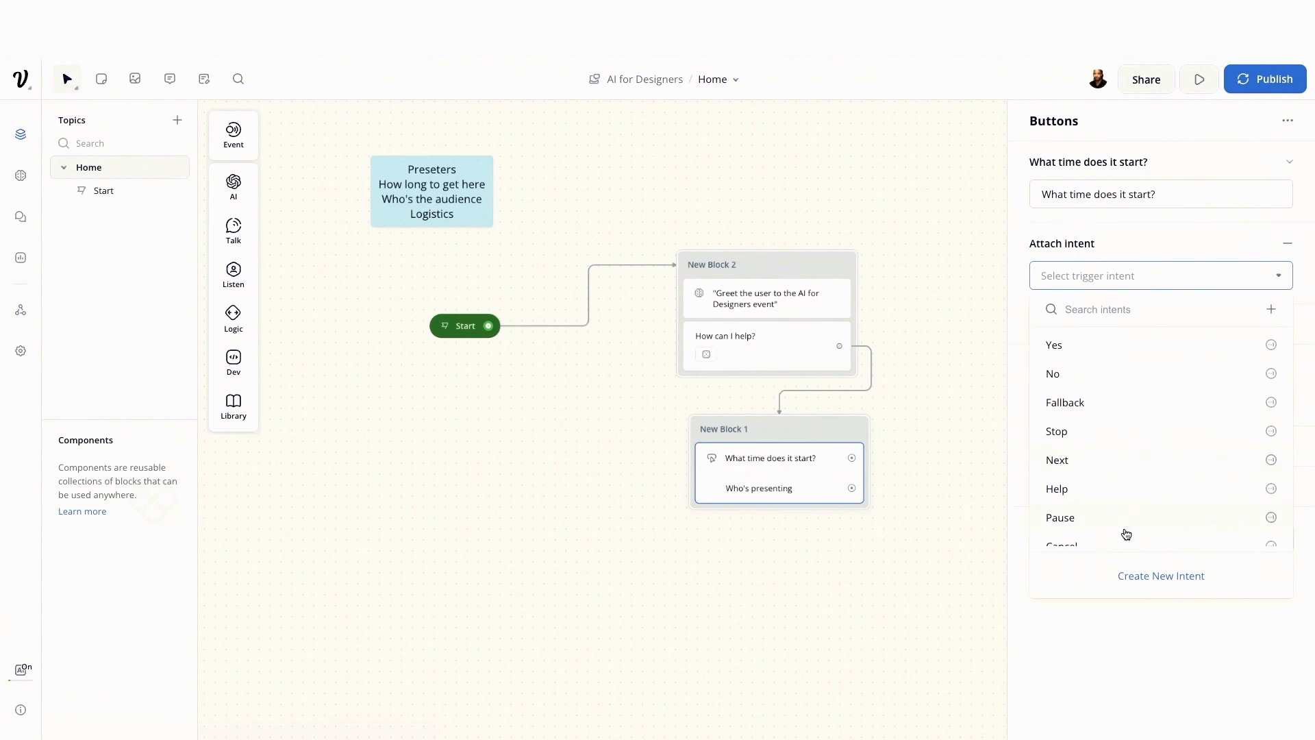
pyautogui.click(1134, 576)
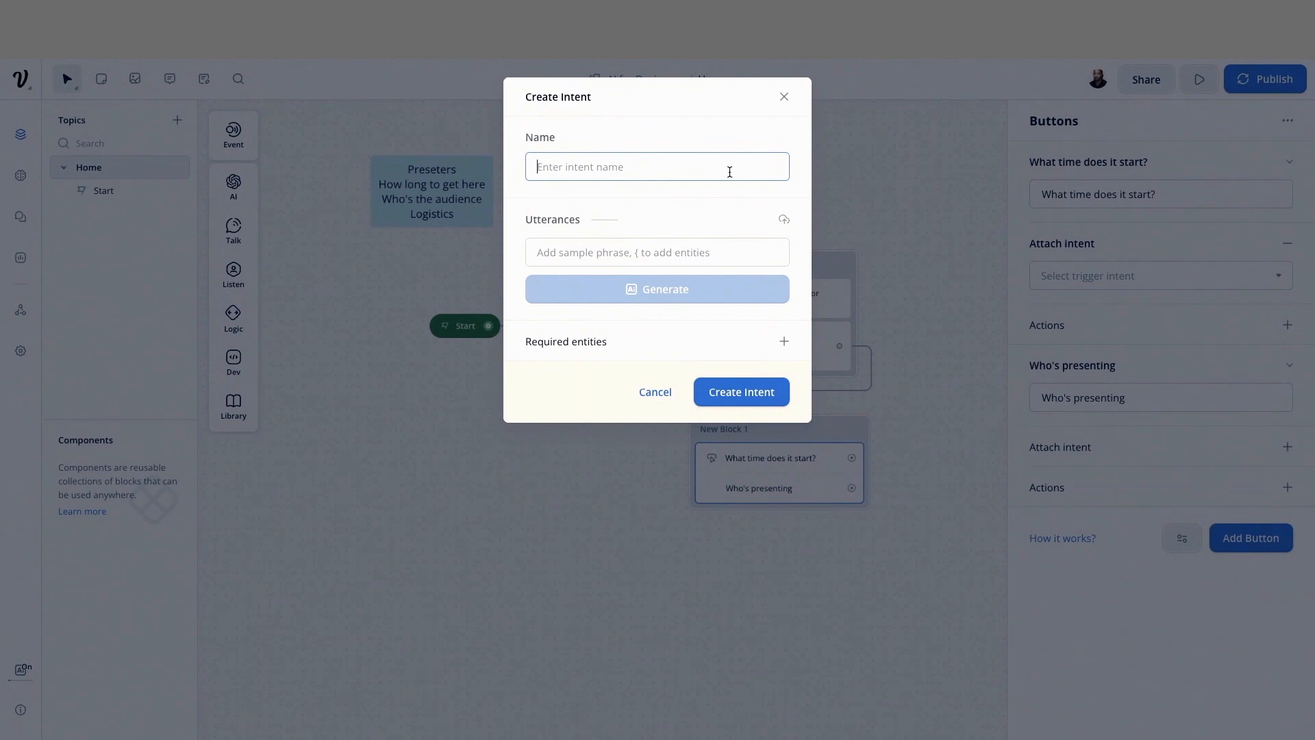
pyautogui.write('Start')
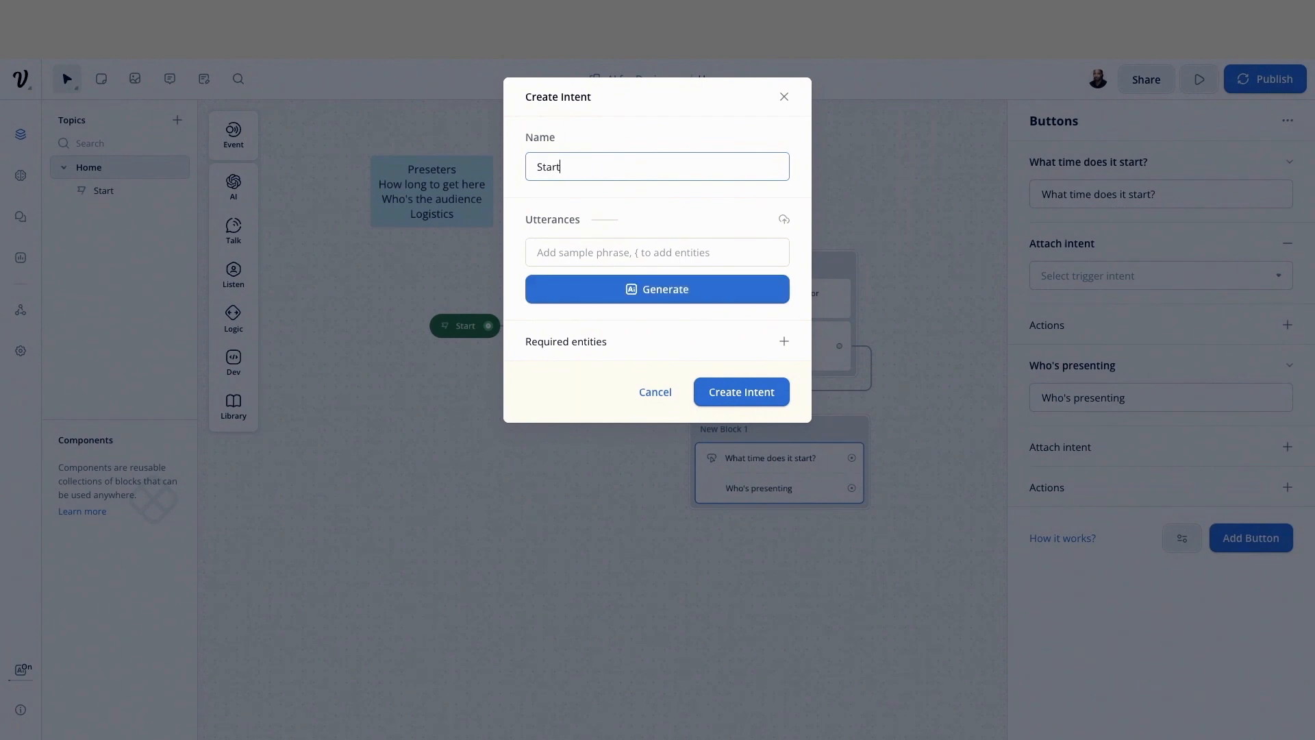
pyautogui.press('BackSpace')
pyautogui.press('BackSpace')
pyautogui.press('BackSpace')
pyautogui.write('Log')
pyautogui.click(620, 255)
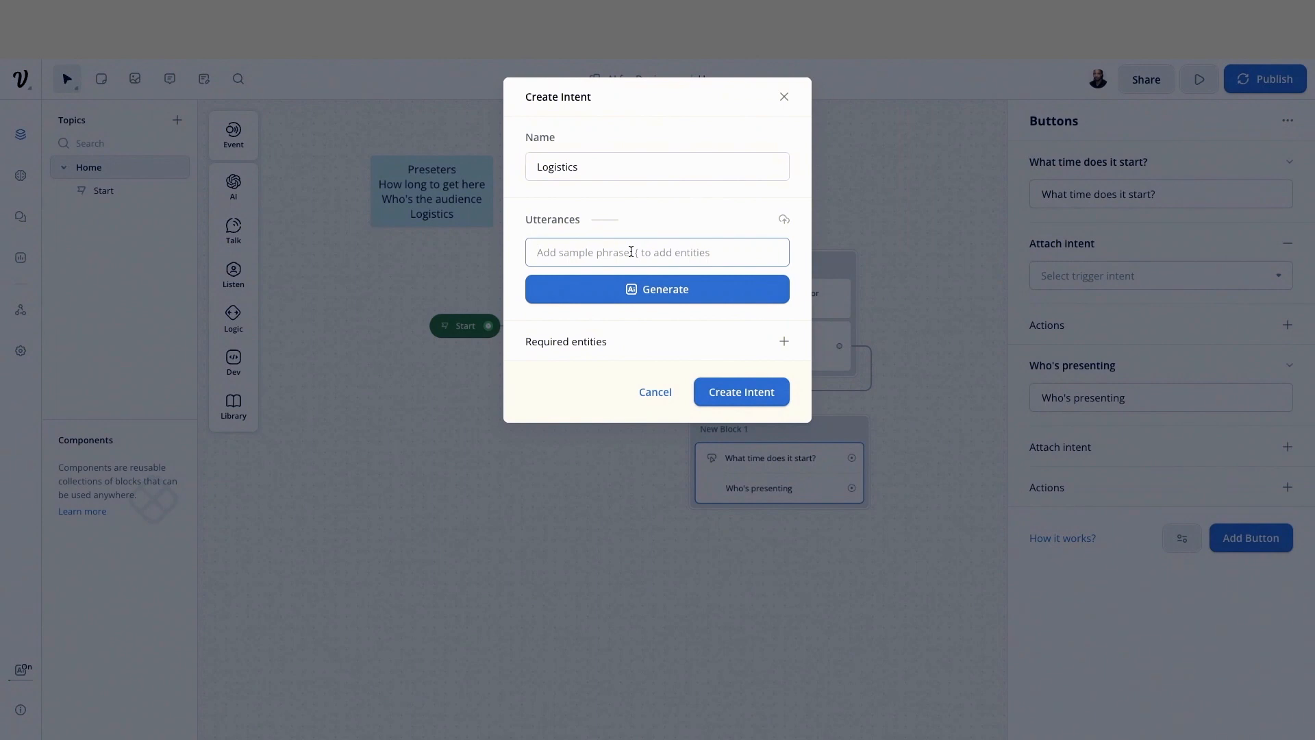
pyautogui.doubleClick(598, 156)
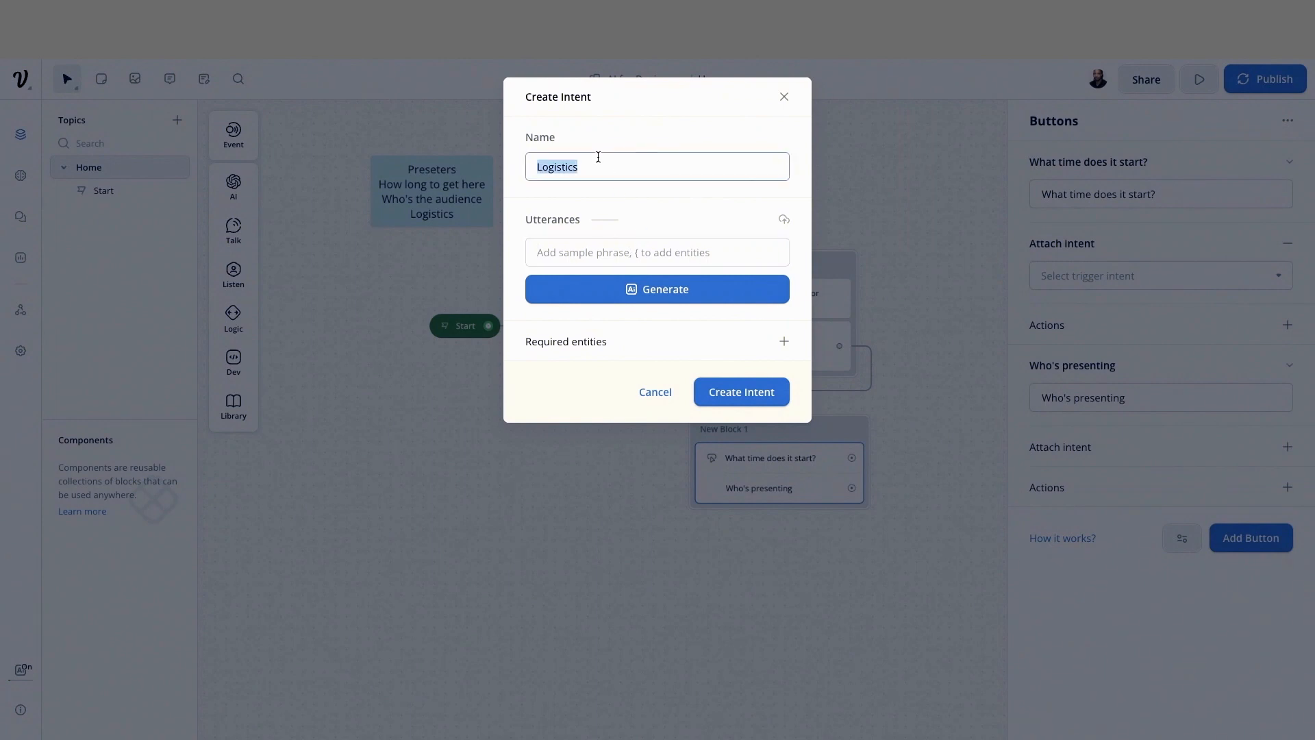
pyautogui.write('Location and time')
# Add the utterances "Where is it?" and "When does it start?" to the new intent
pyautogui.click(562, 241)
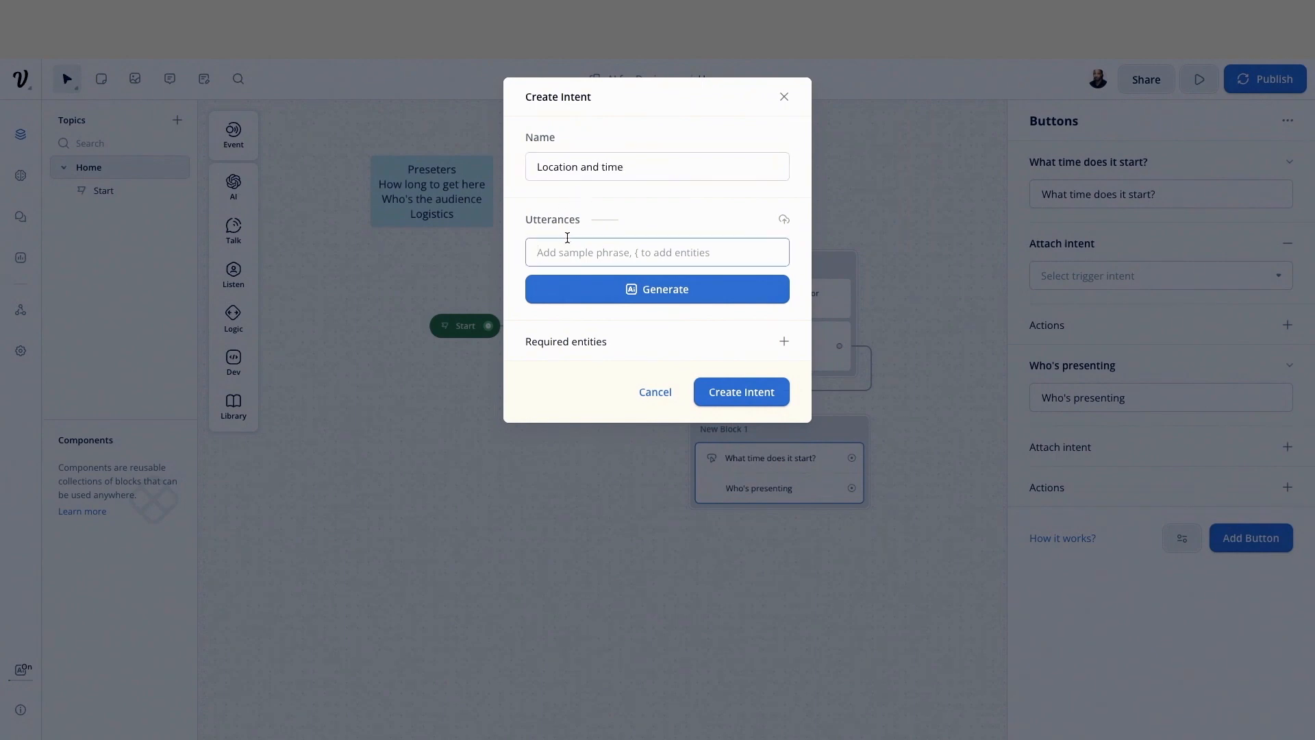
pyautogui.write('Where')
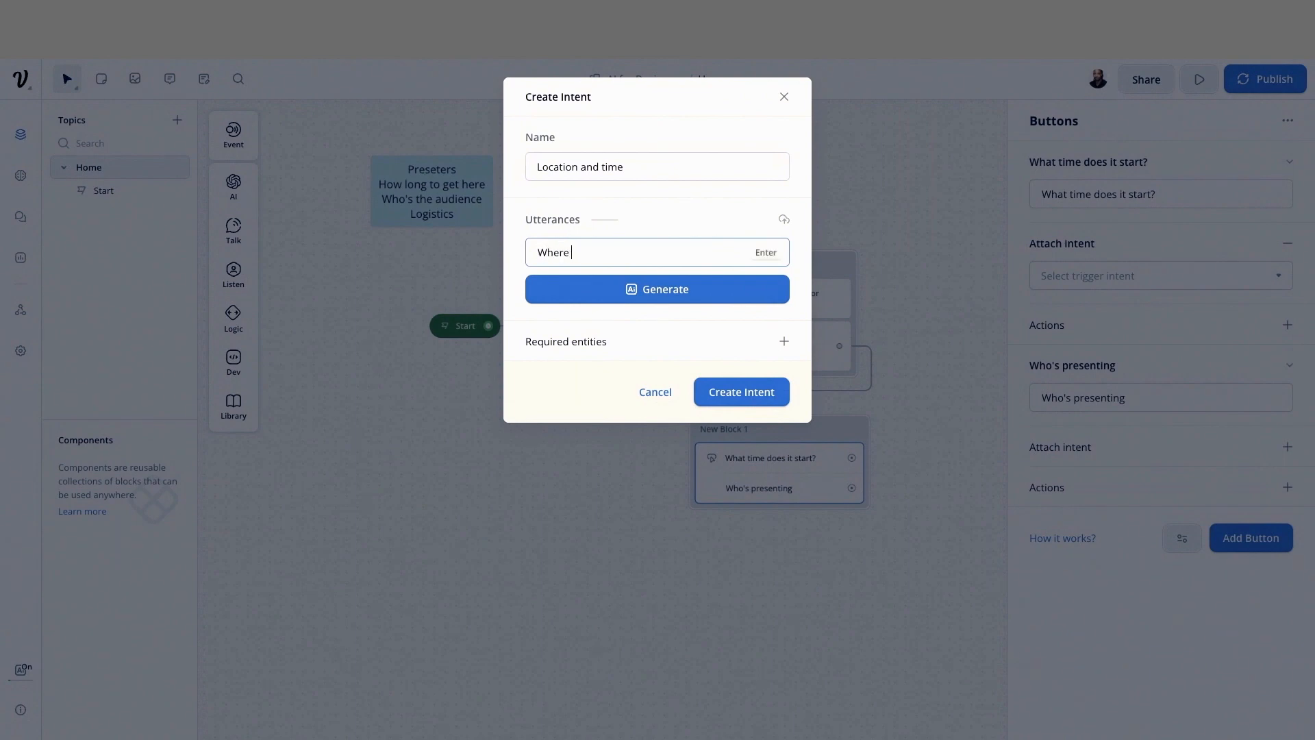
pyautogui.write(' is it?')
pyautogui.press('Return')
pyautogui.write('When do')
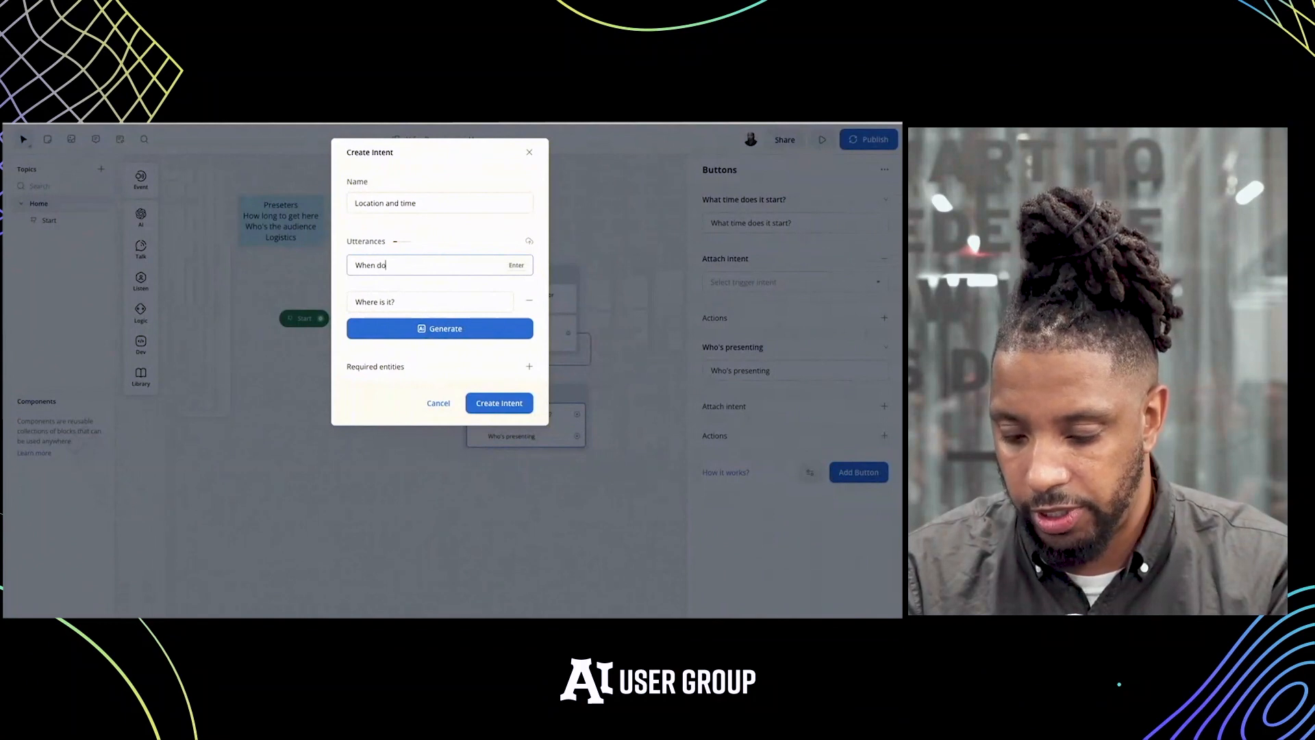
pyautogui.write('es it start?')
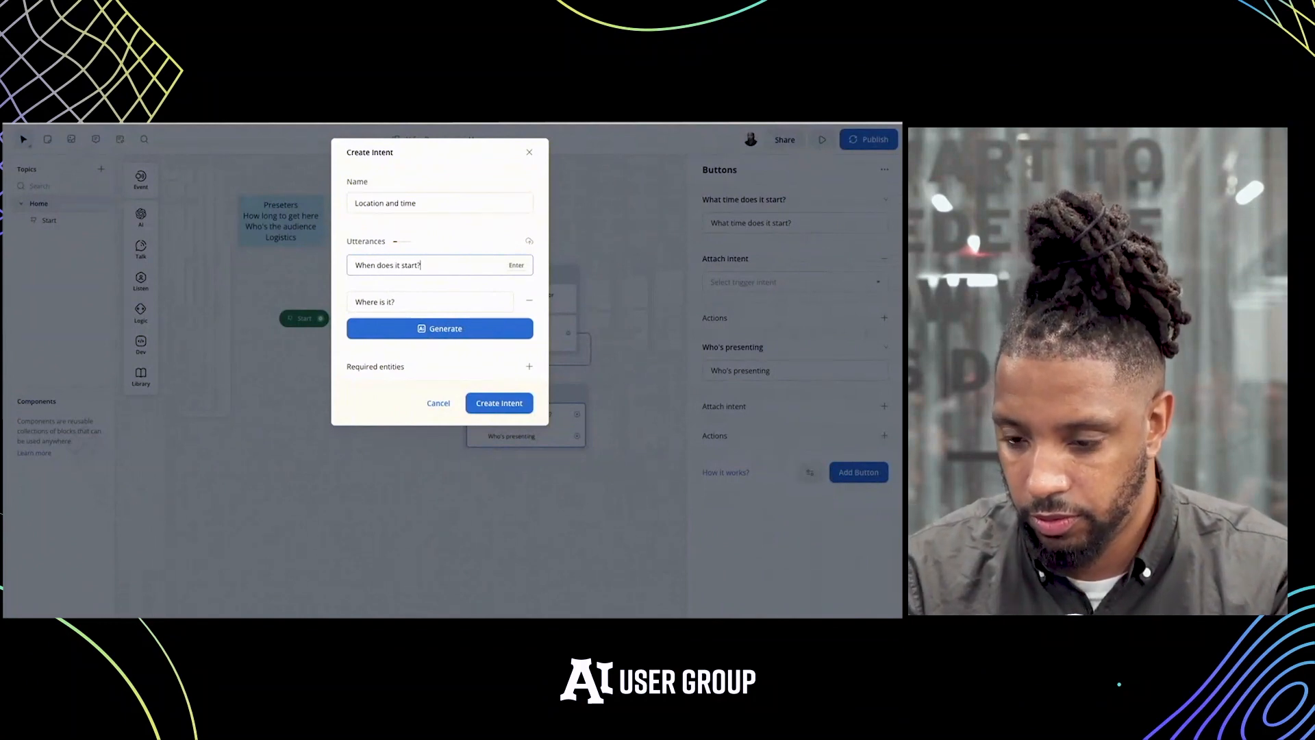
pyautogui.press('Return')
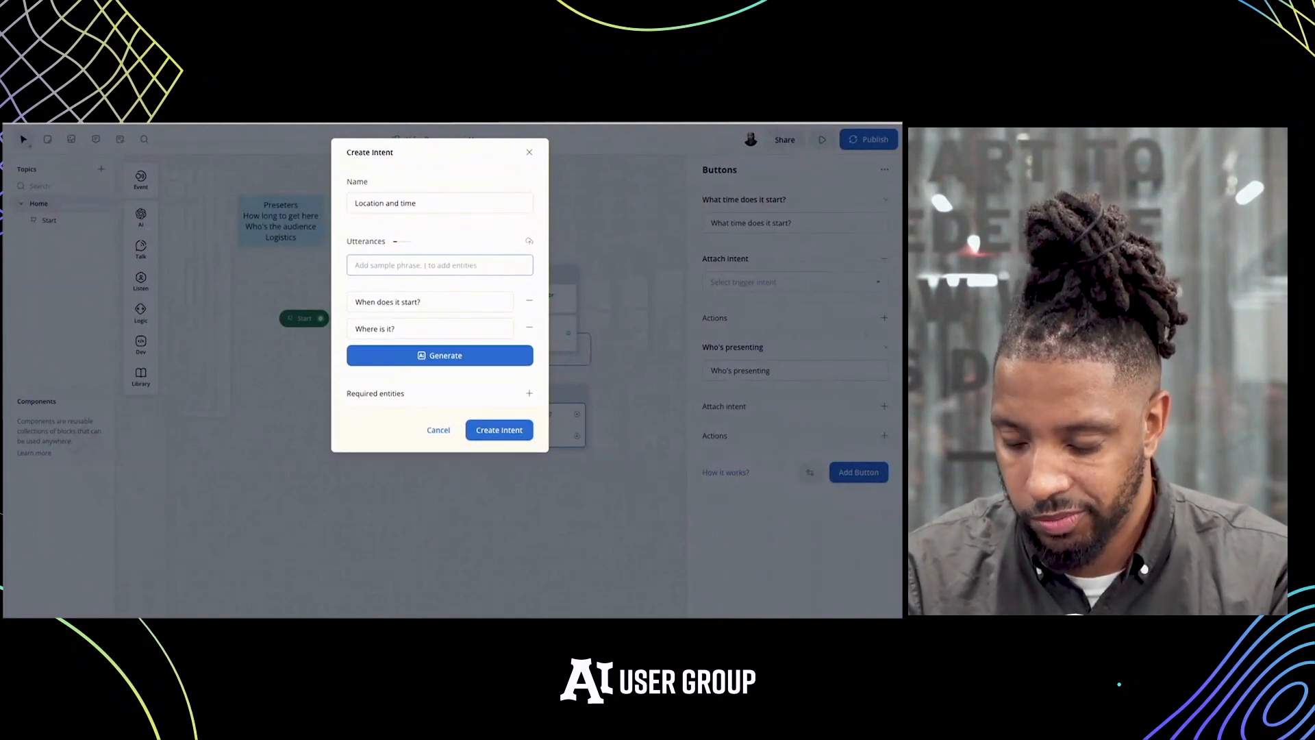
# Enter the utterance "Where's it at?", generate more sample utterances with AI and create the intent
pyautogui.write('It')
pyautogui.press('BackSpace')
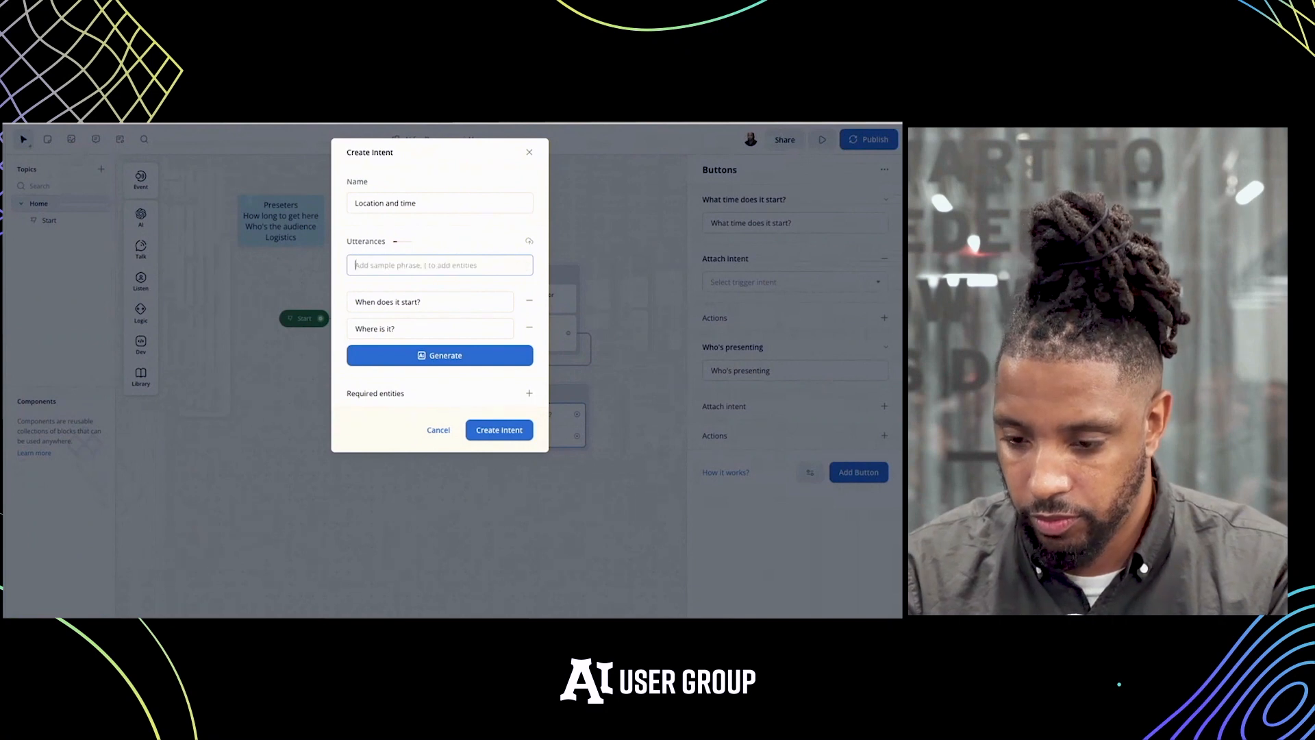
pyautogui.write('Whe')
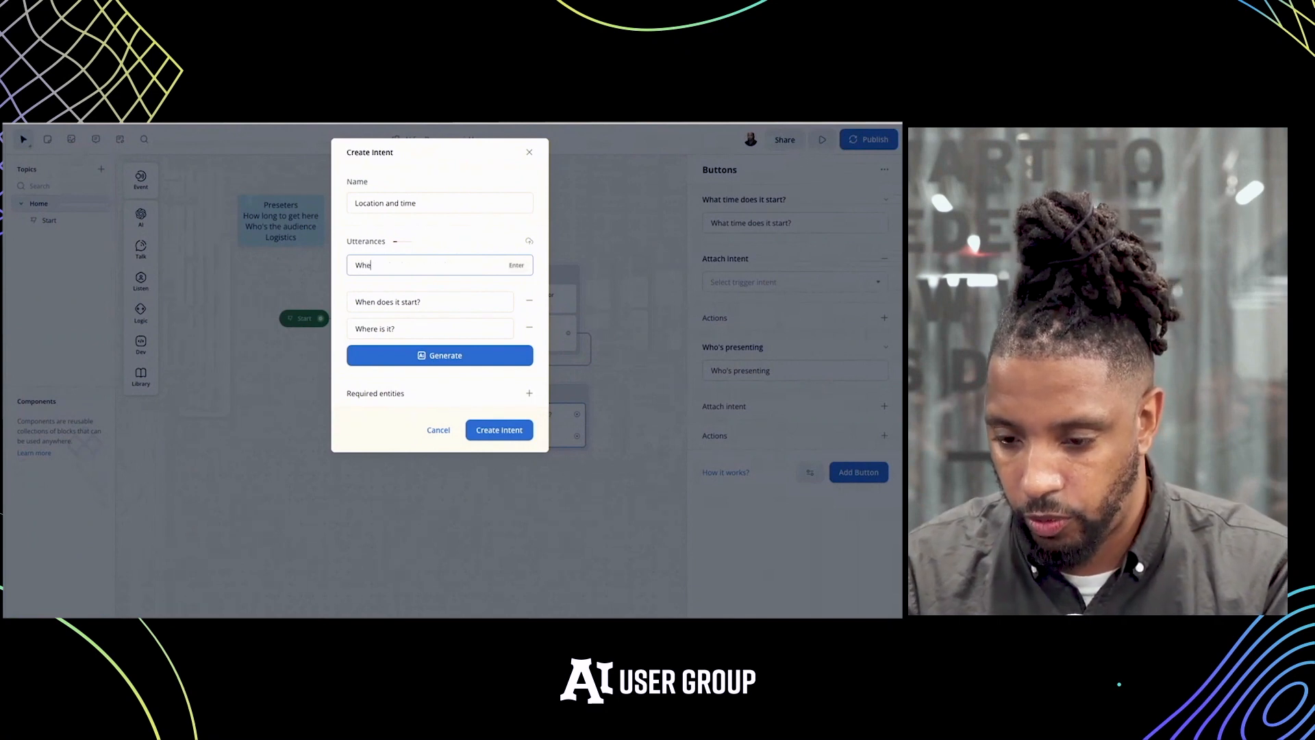
pyautogui.write("re's ")
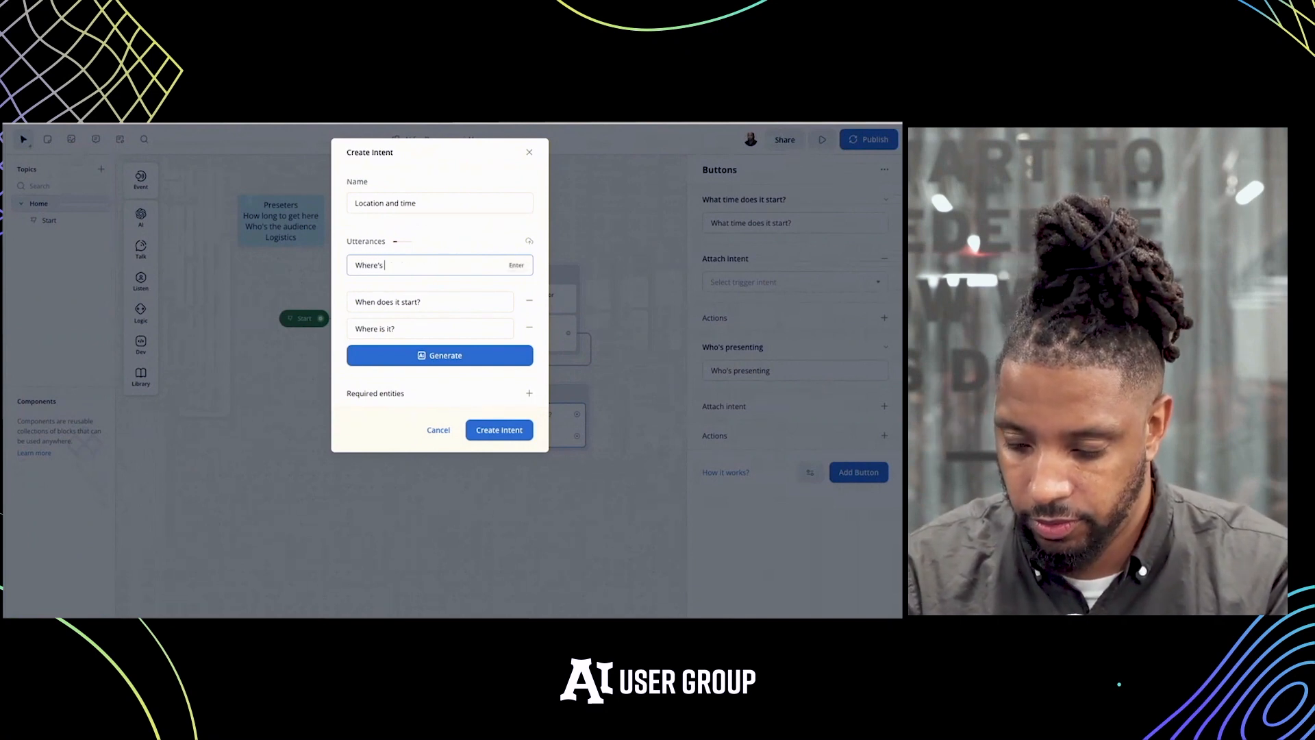
pyautogui.write('it at?')
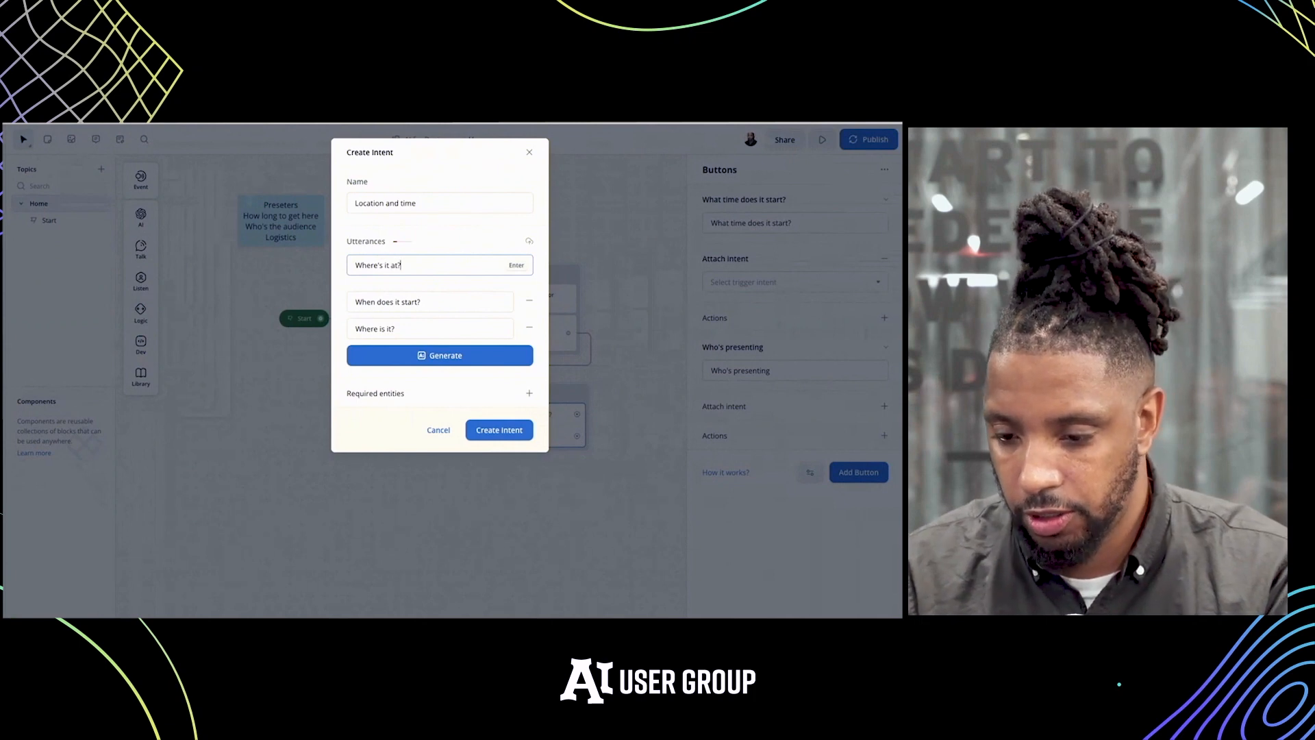
pyautogui.click(429, 363)
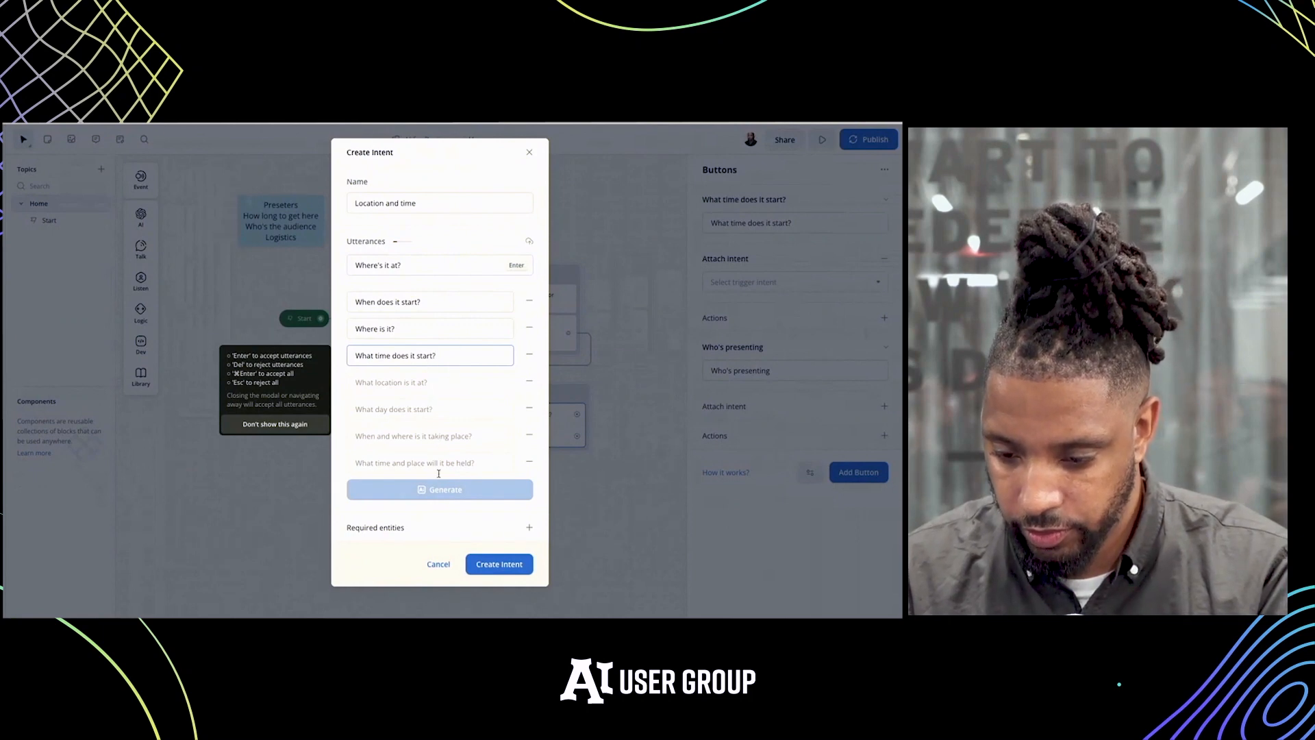
pyautogui.click(401, 466)
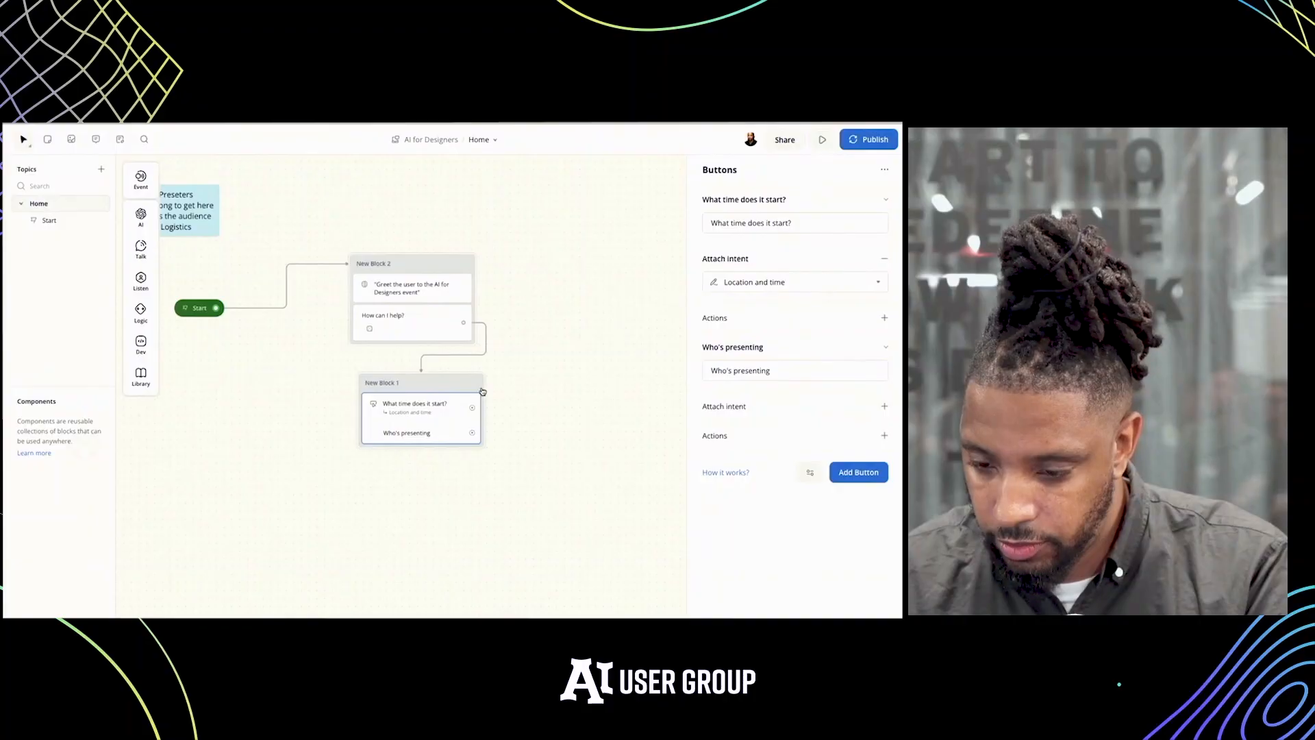
# Test the flow from the Buttons block, train the assistant, try the "What time does it start?" reply and return to the designer
pyautogui.click(472, 385)
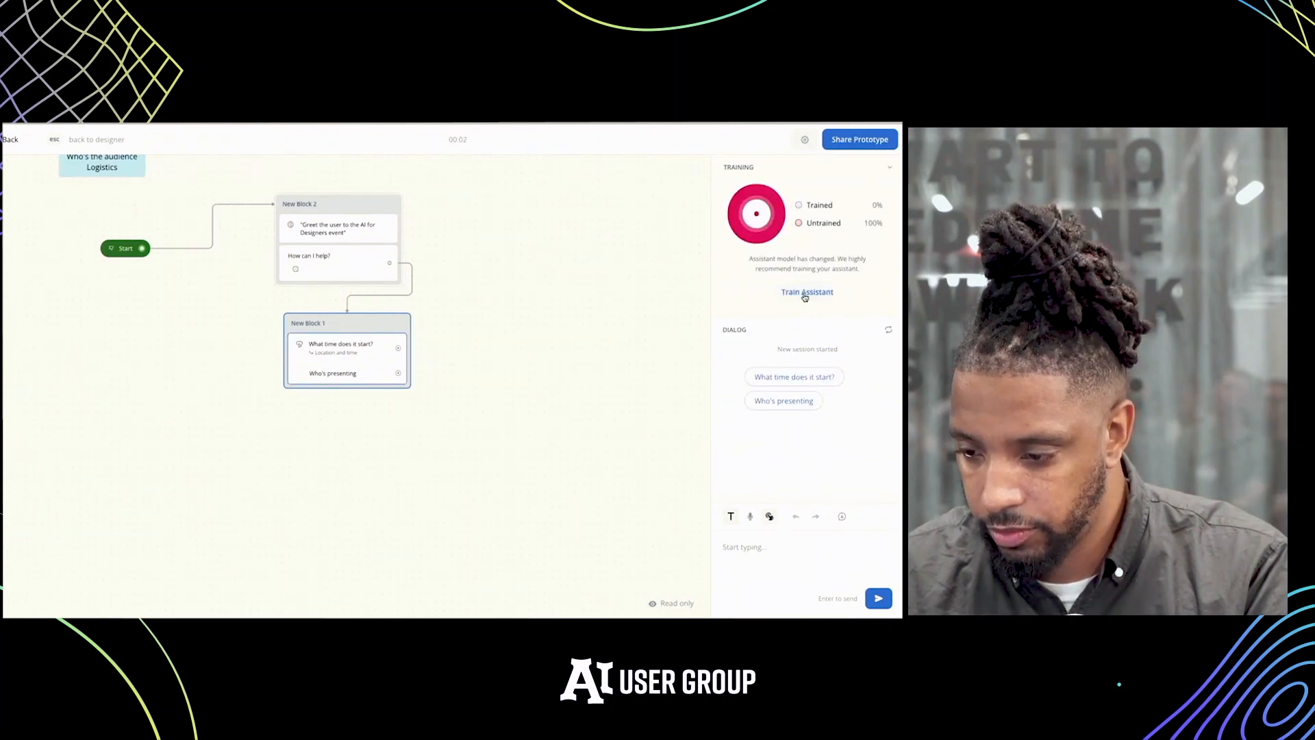
pyautogui.click(803, 295)
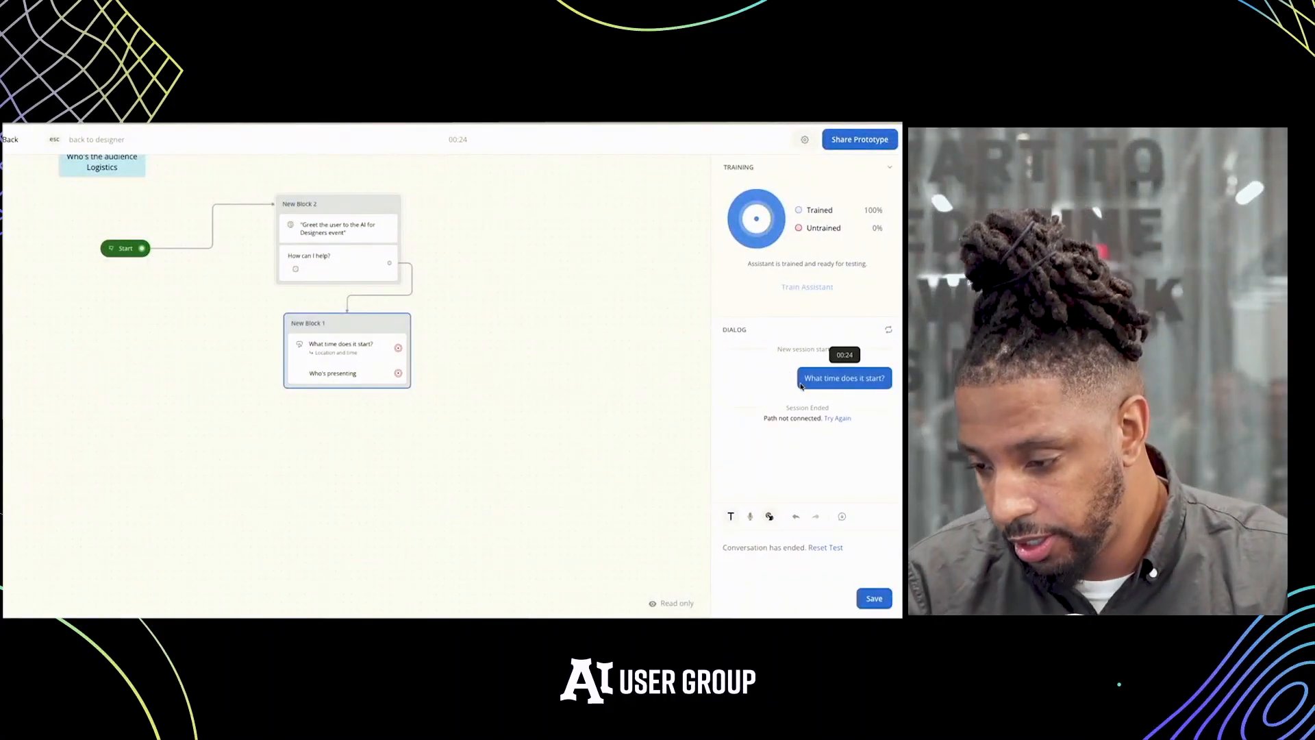
pyautogui.hscroll(-1, 489, 367)
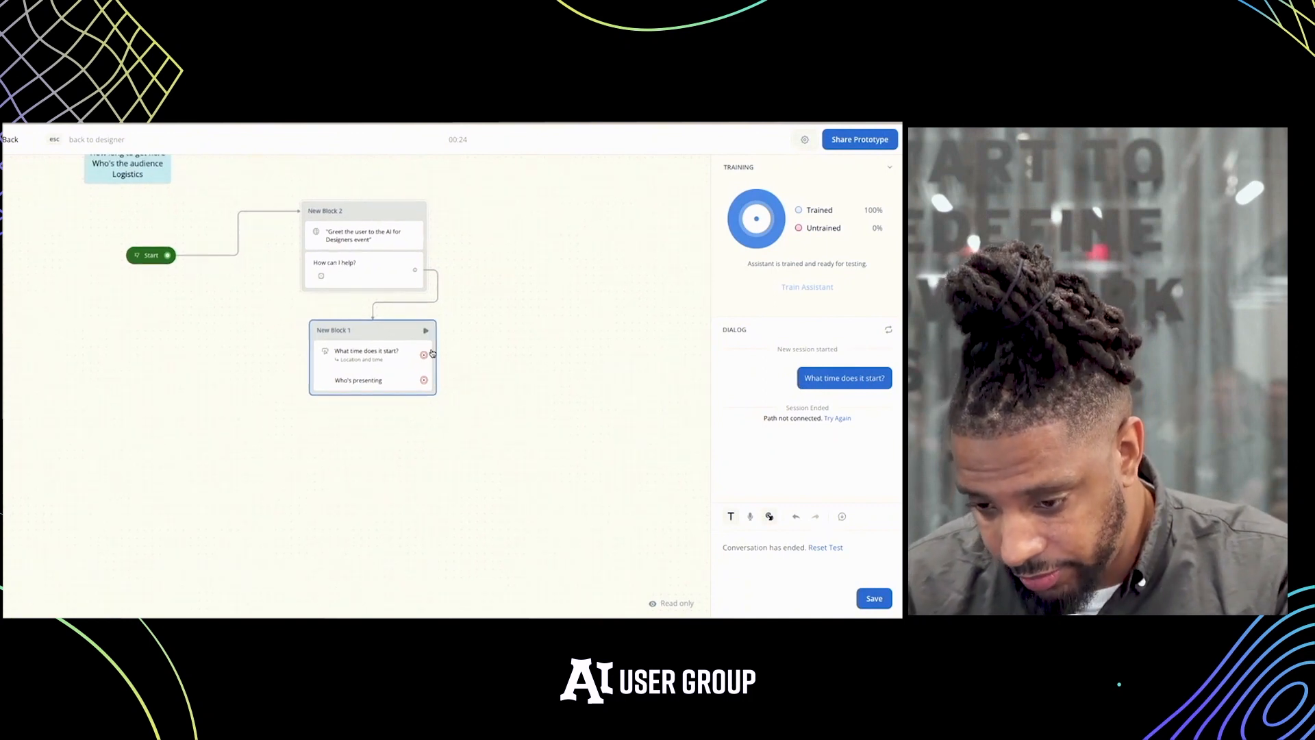
pyautogui.press('Escape')
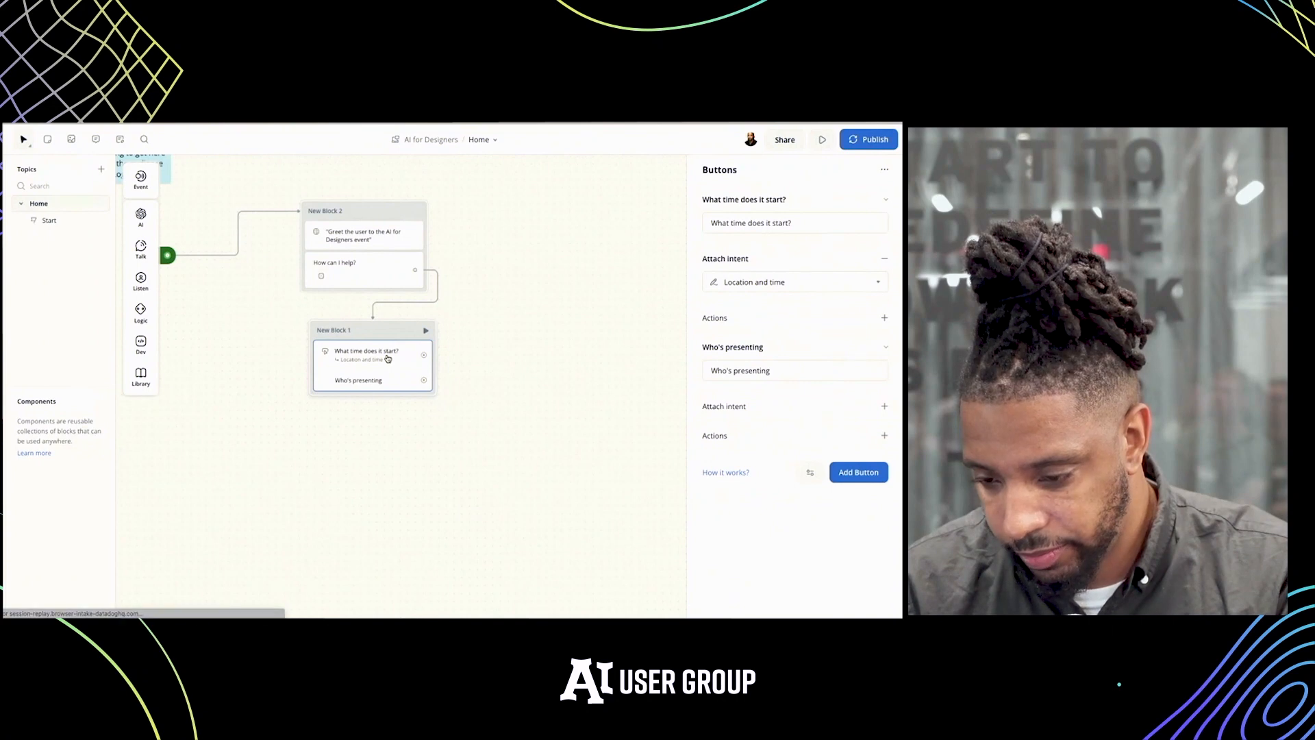
# Link the "What time does it start?" button to a new block with a Response AI step and open its prompt for editing
pyautogui.moveTo(423, 356); pyautogui.dragTo(502, 354)
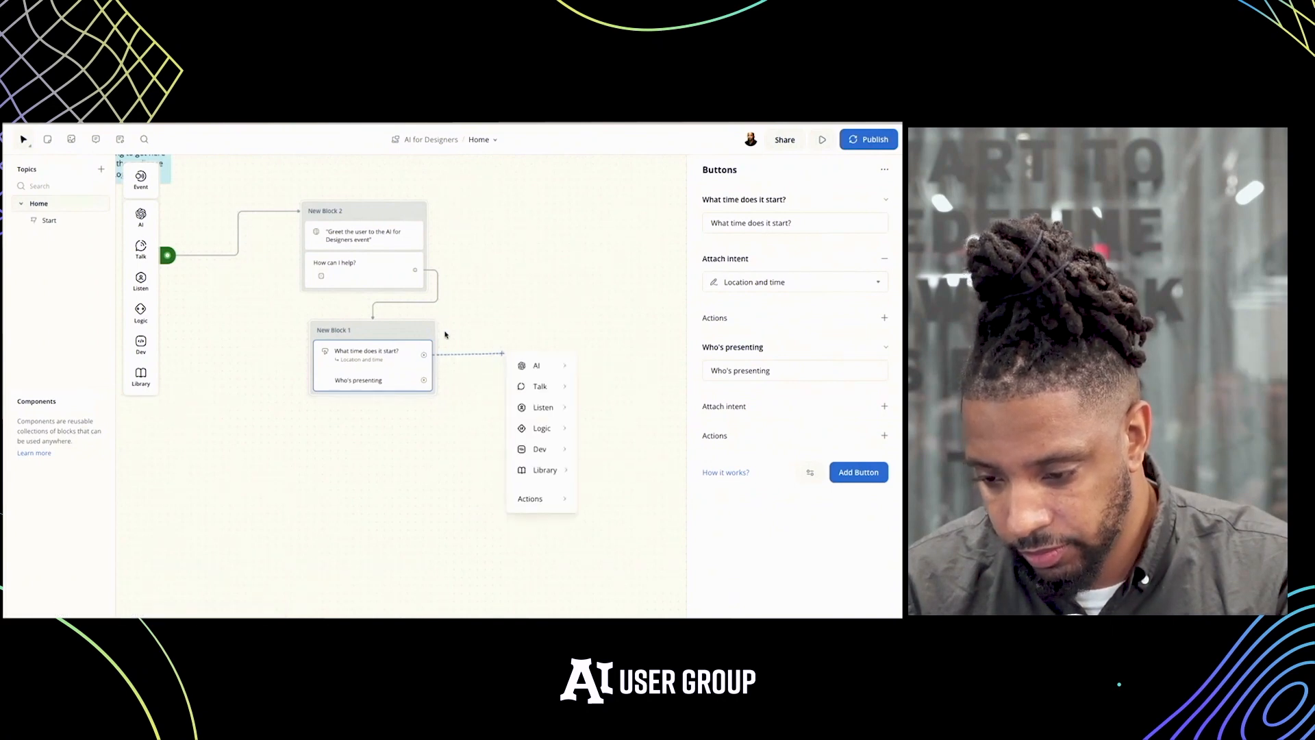
pyautogui.moveTo(524, 366)
pyautogui.click(603, 371)
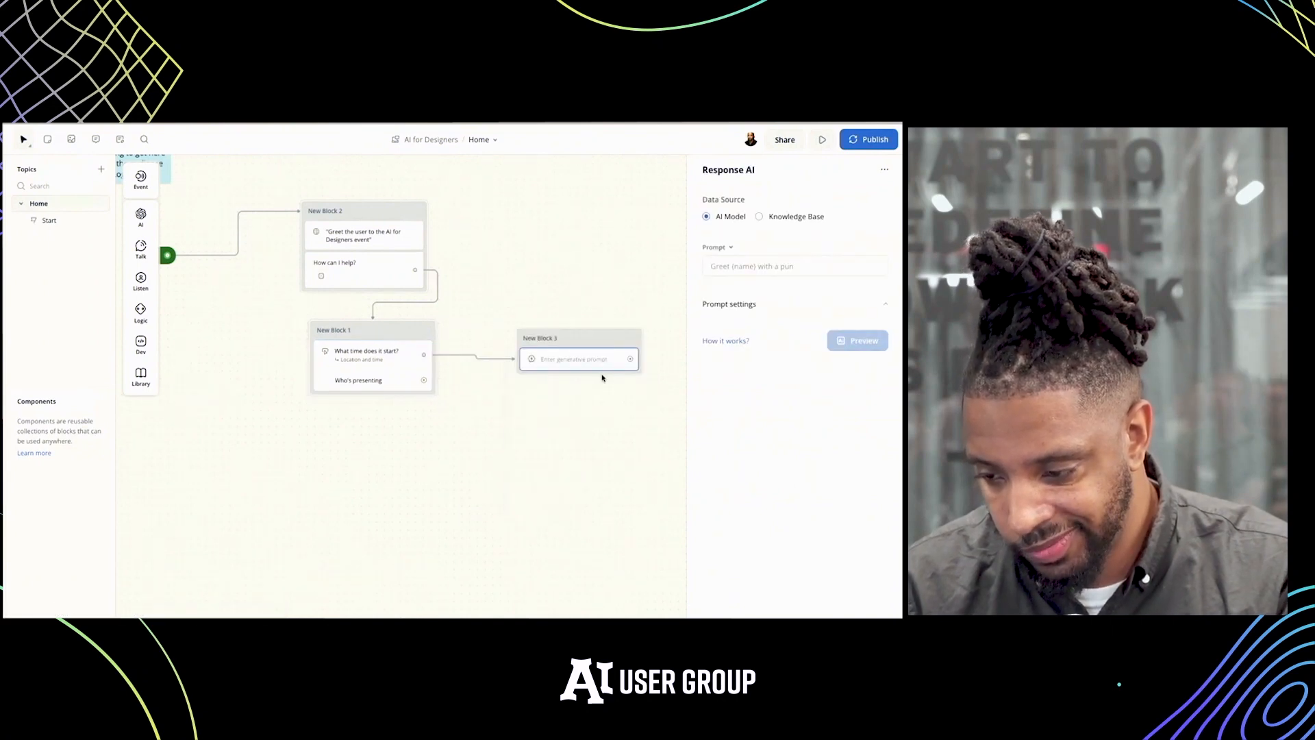
pyautogui.click(754, 268)
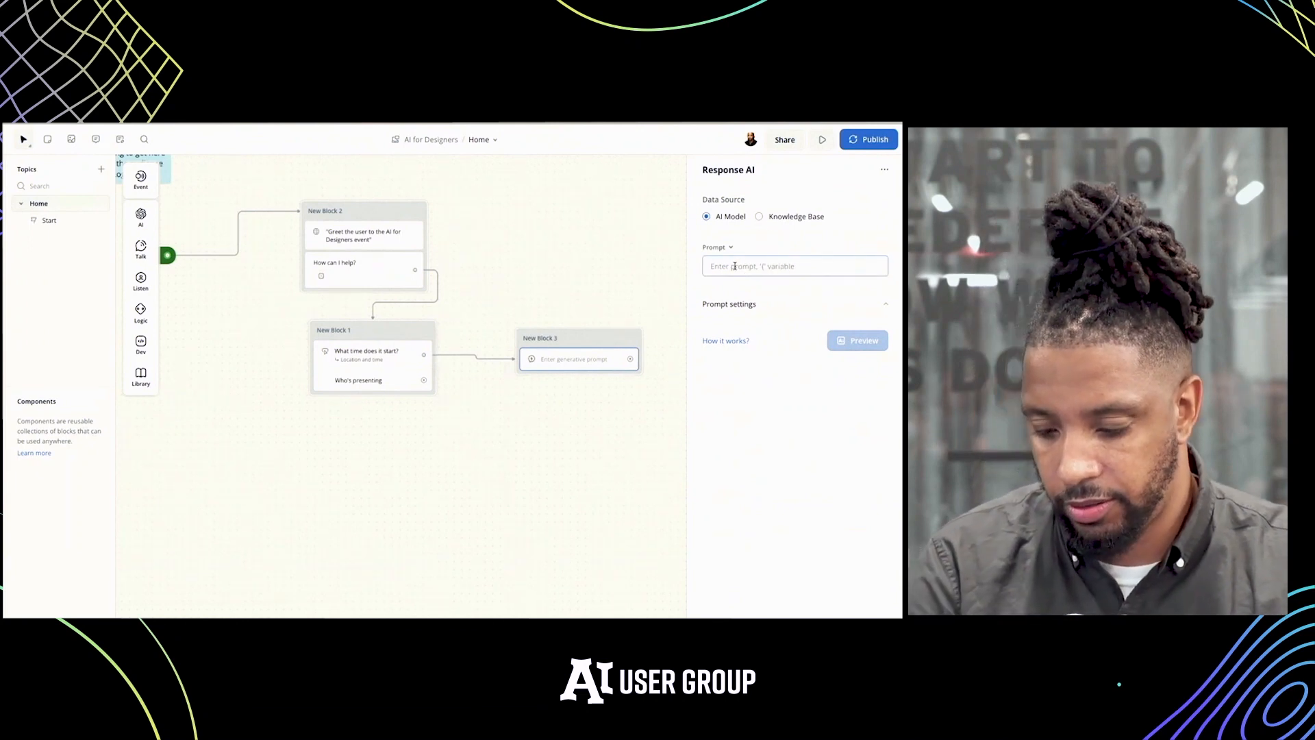
pyautogui.write('Tell the ')
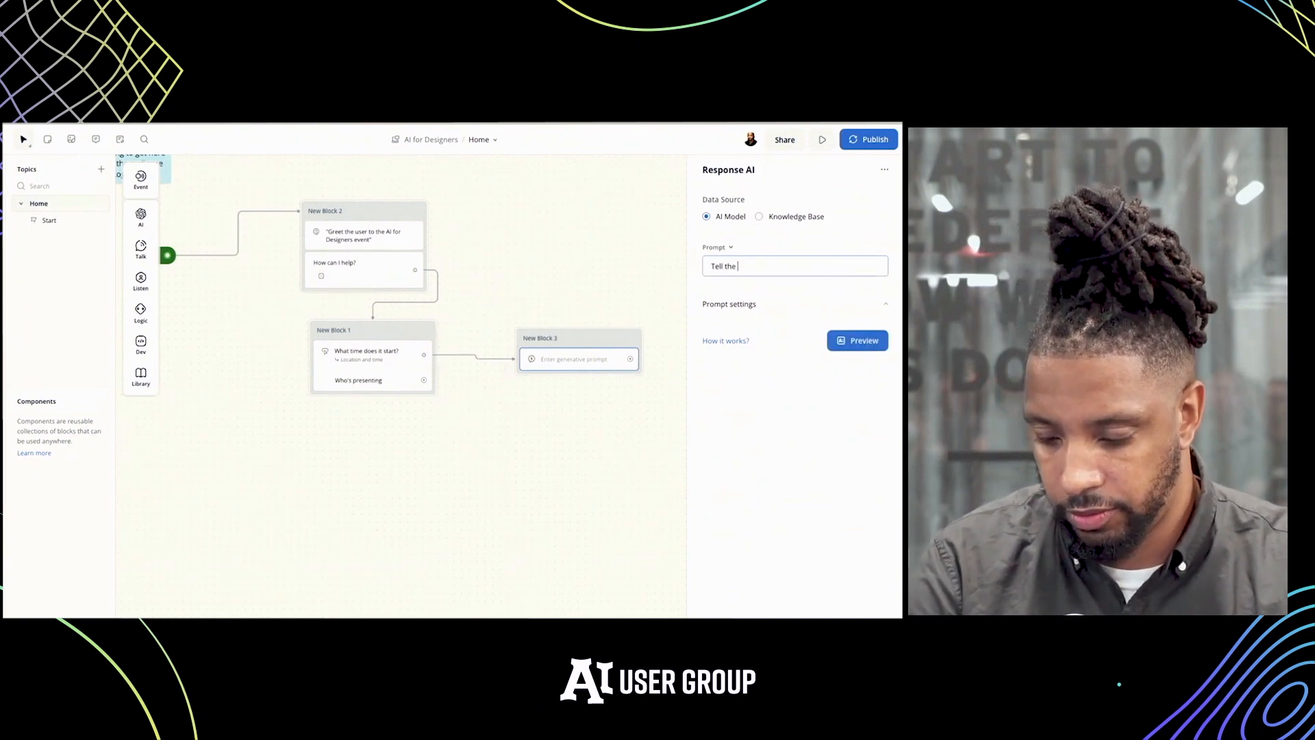
pyautogui.write('user the t')
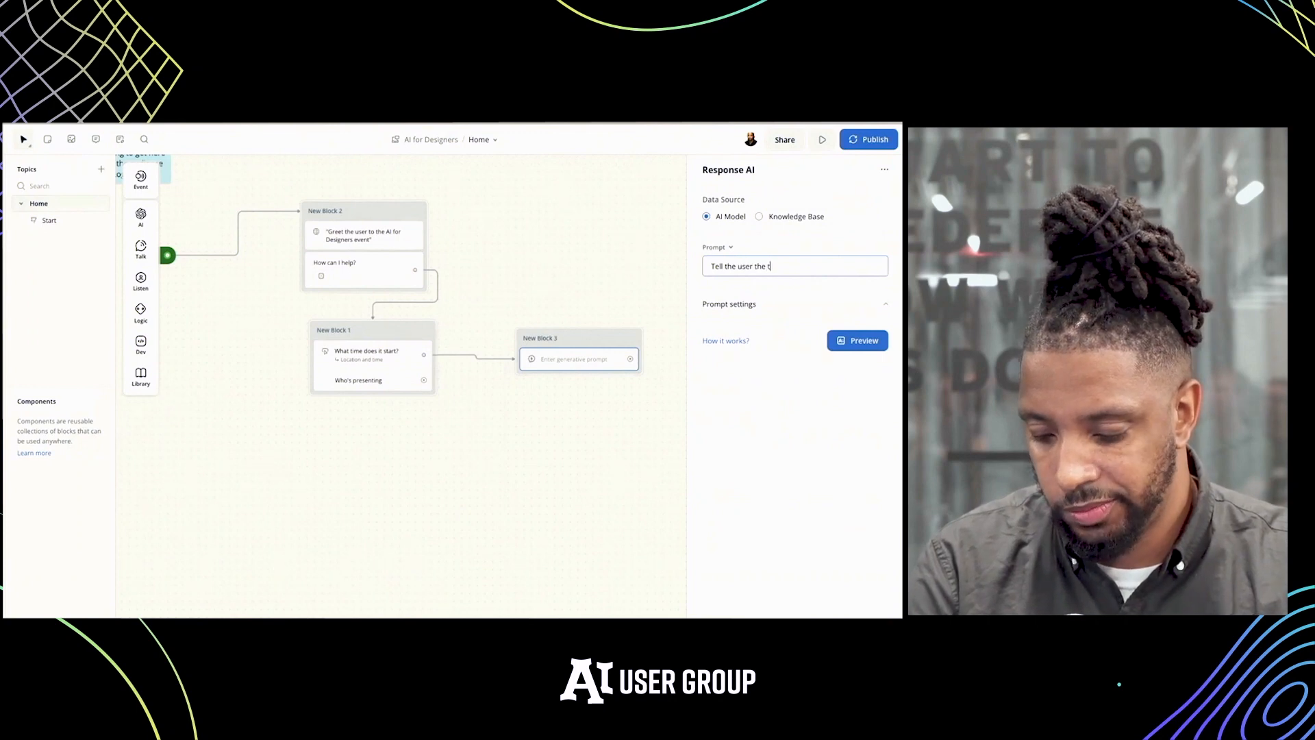
pyautogui.write('im')
pyautogui.press('BackSpace')
pyautogui.press('BackSpace')
pyautogui.press('BackSpace')
pyautogui.press('BackSpace')
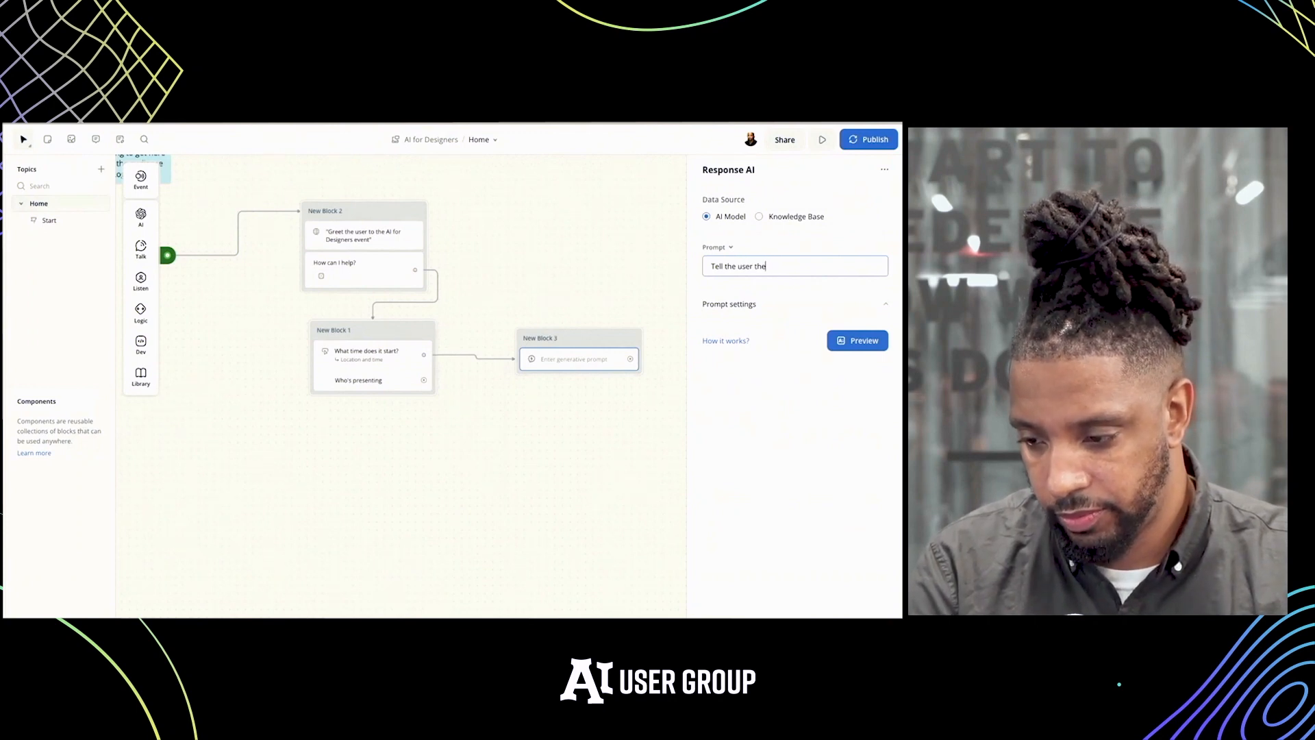
pyautogui.press('BackSpace')
pyautogui.press('BackSpace')
pyautogui.press('BackSpace')
pyautogui.press('BackSpace')
pyautogui.press('BackSpace')
pyautogui.press('BackSpace')
pyautogui.press('BackSpace')
pyautogui.press('BackSpace')
pyautogui.press('BackSpace')
pyautogui.press('BackSpace')
pyautogui.press('BackSpace')
pyautogui.press('BackSpace')
pyautogui.press('BackSpace')
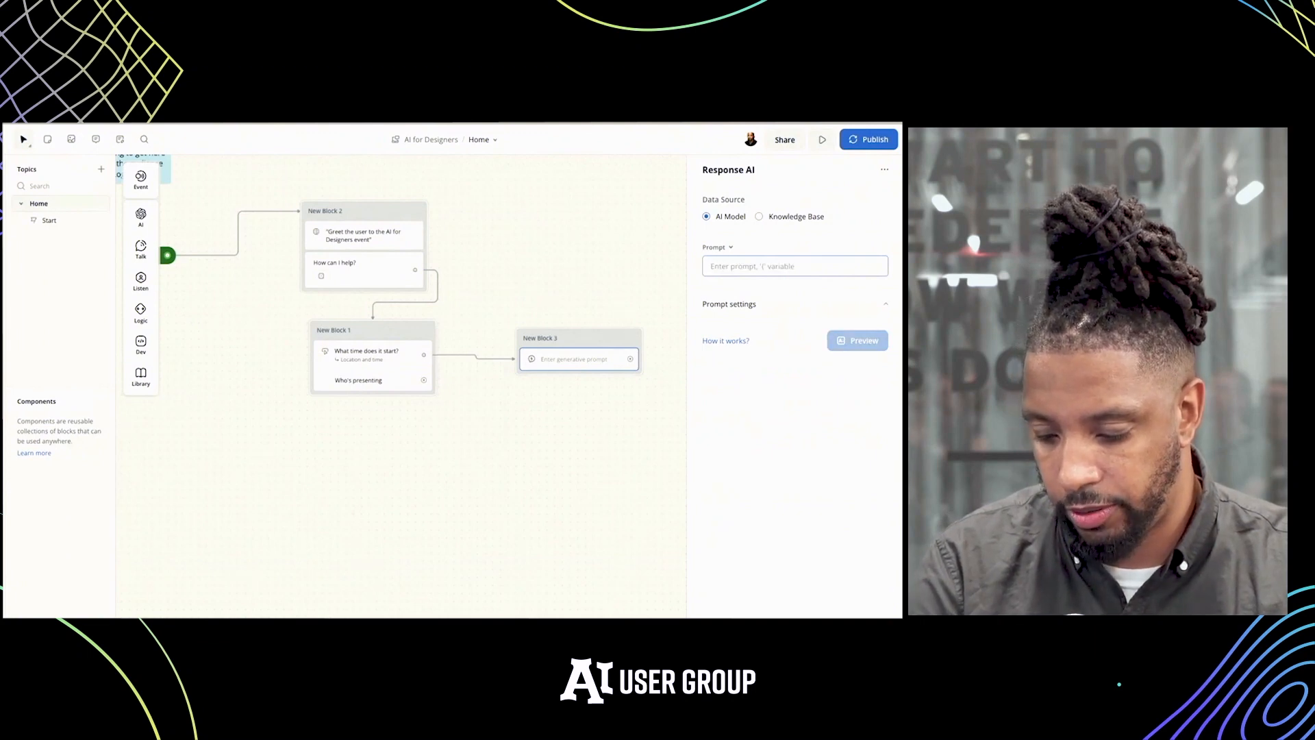
# Set the Response AI prompt to "Answer the users and provide time and location." and preview the response
pyautogui.write('Anser')
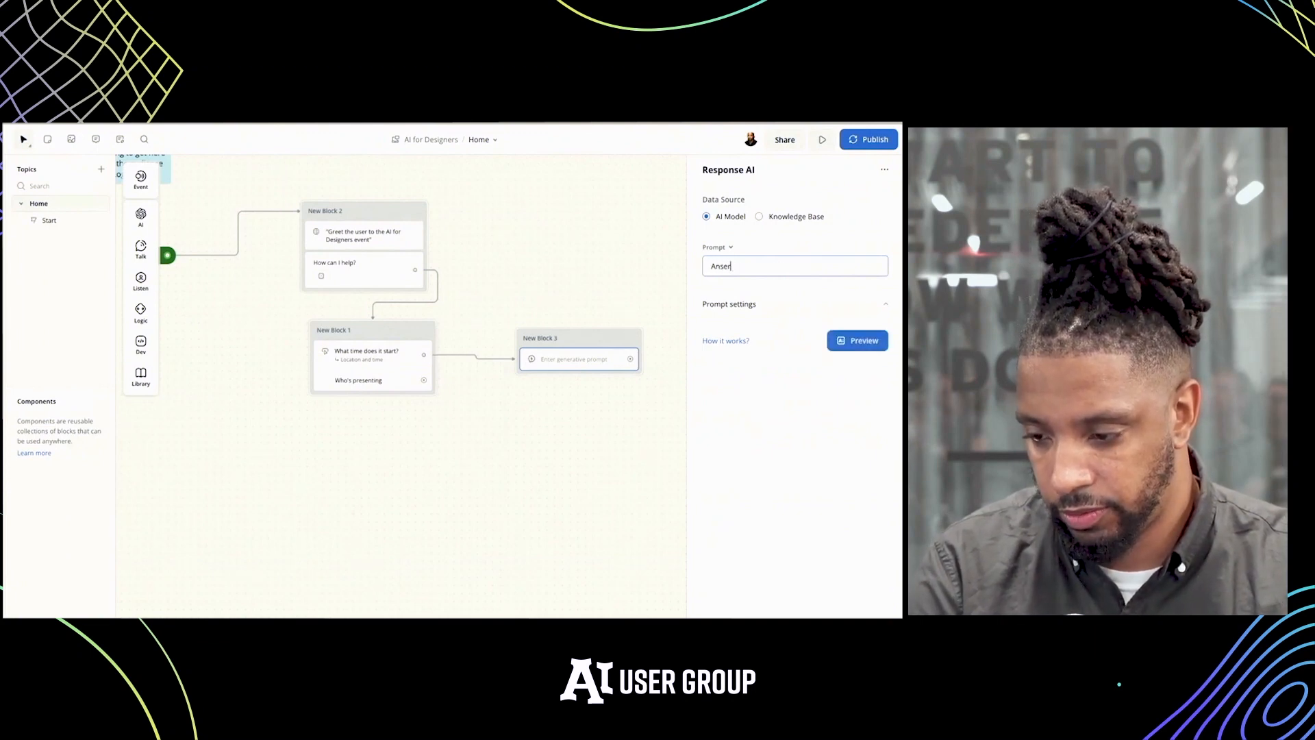
pyautogui.press('BackSpace')
pyautogui.press('BackSpace')
pyautogui.write('we')
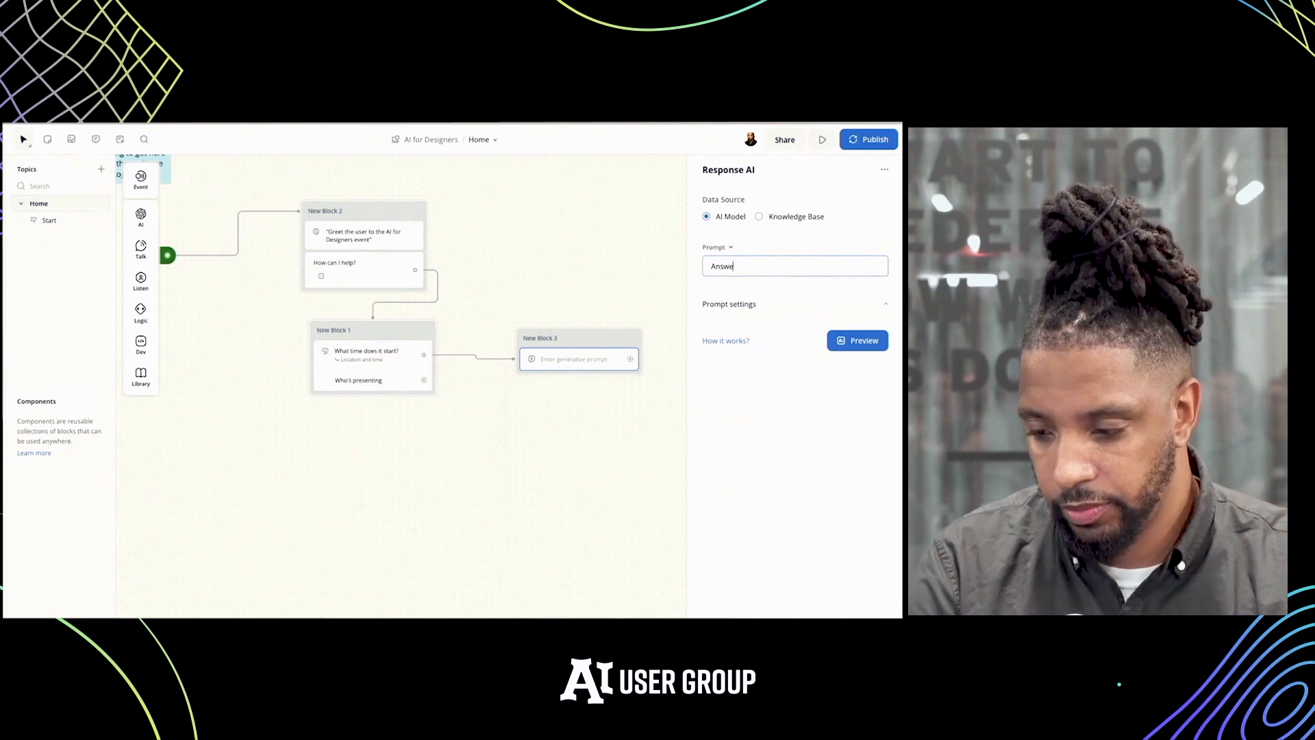
pyautogui.write('r the user')
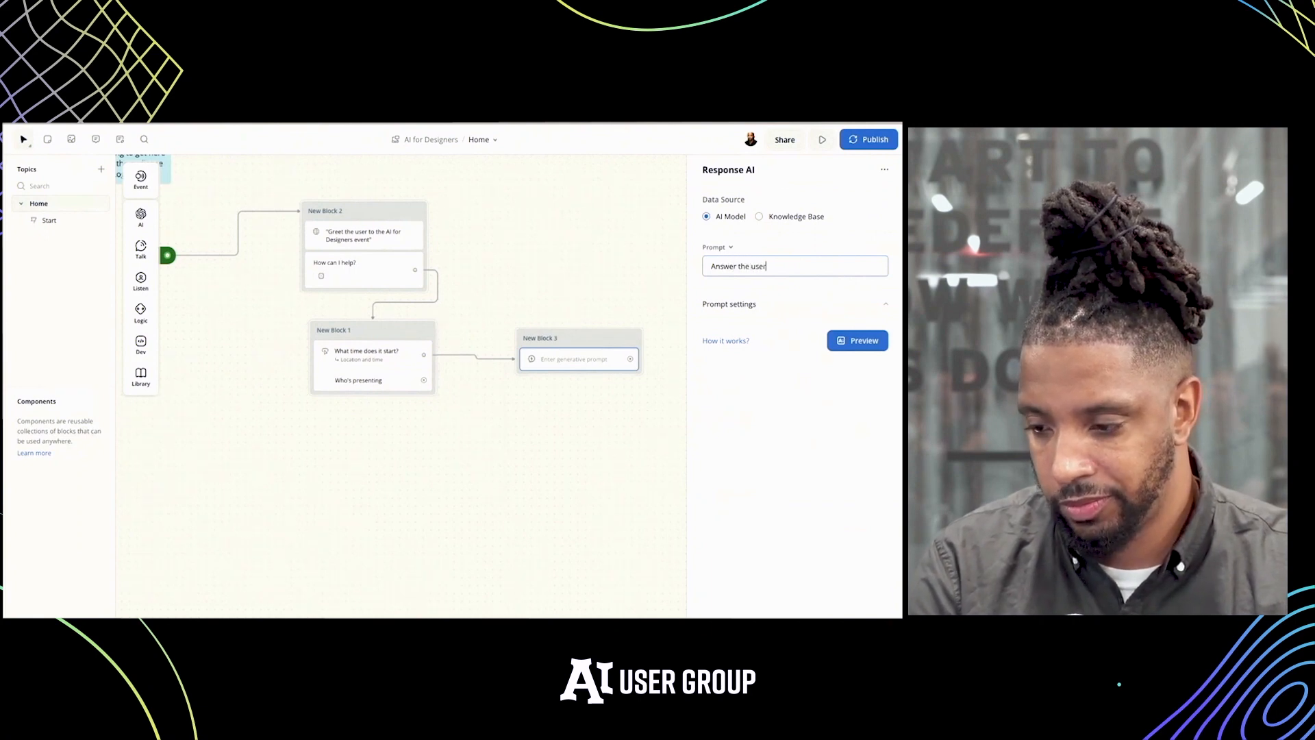
pyautogui.write(' with')
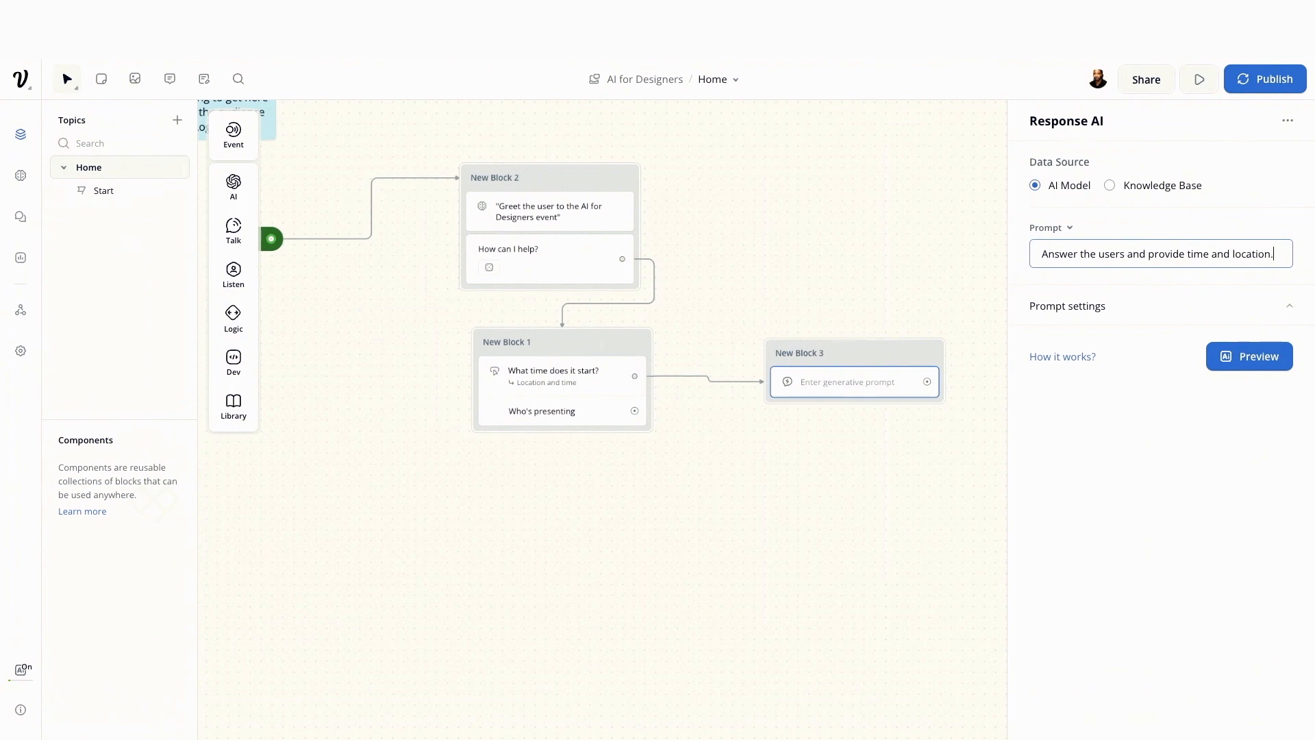
pyautogui.click(1241, 356)
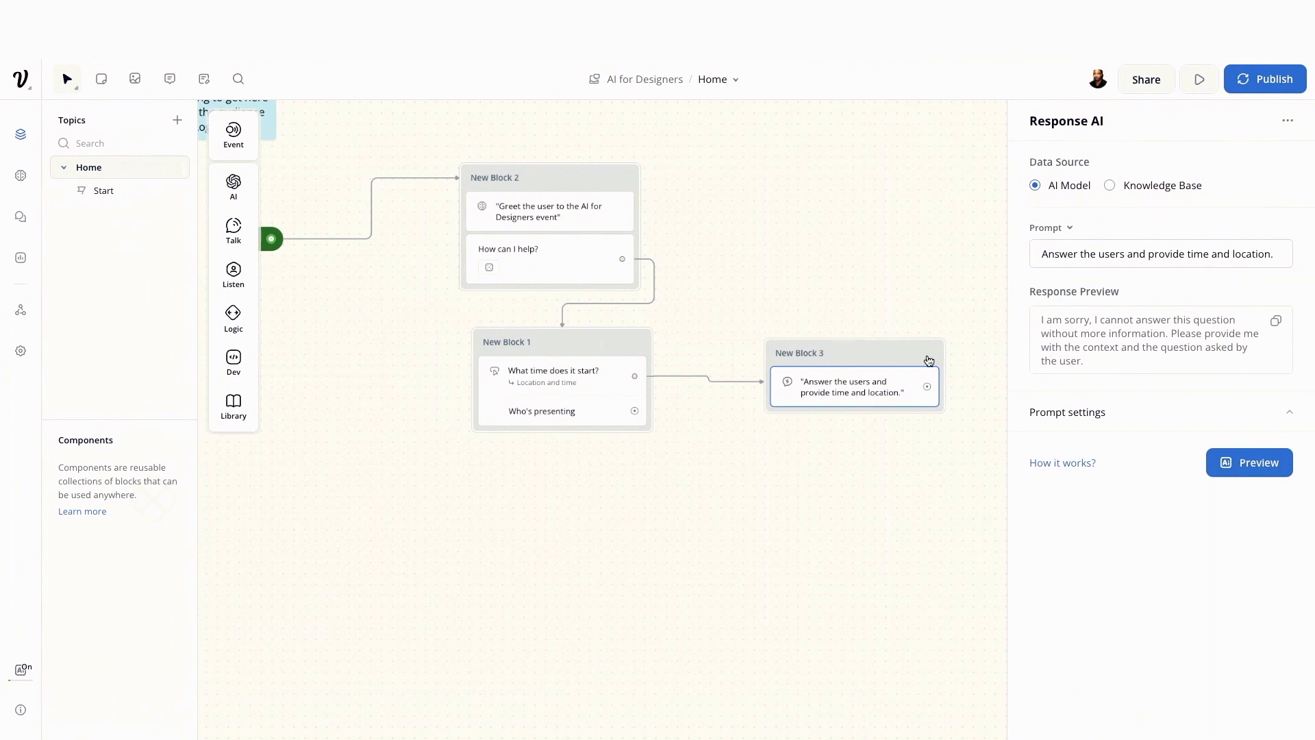
# Test the flow from the time-and-location response block and reopen its Response AI step in the designer
pyautogui.moveTo(869, 347); pyautogui.dragTo(865, 341)
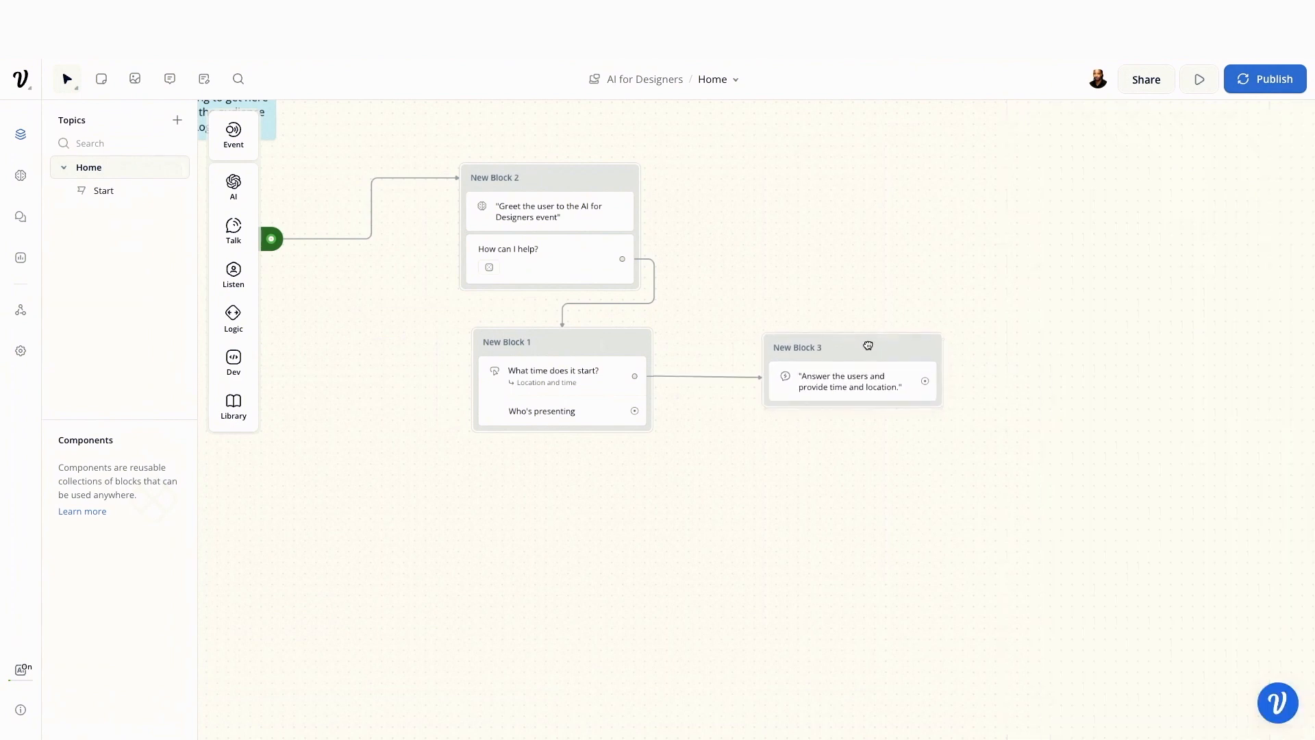
pyautogui.click(923, 345)
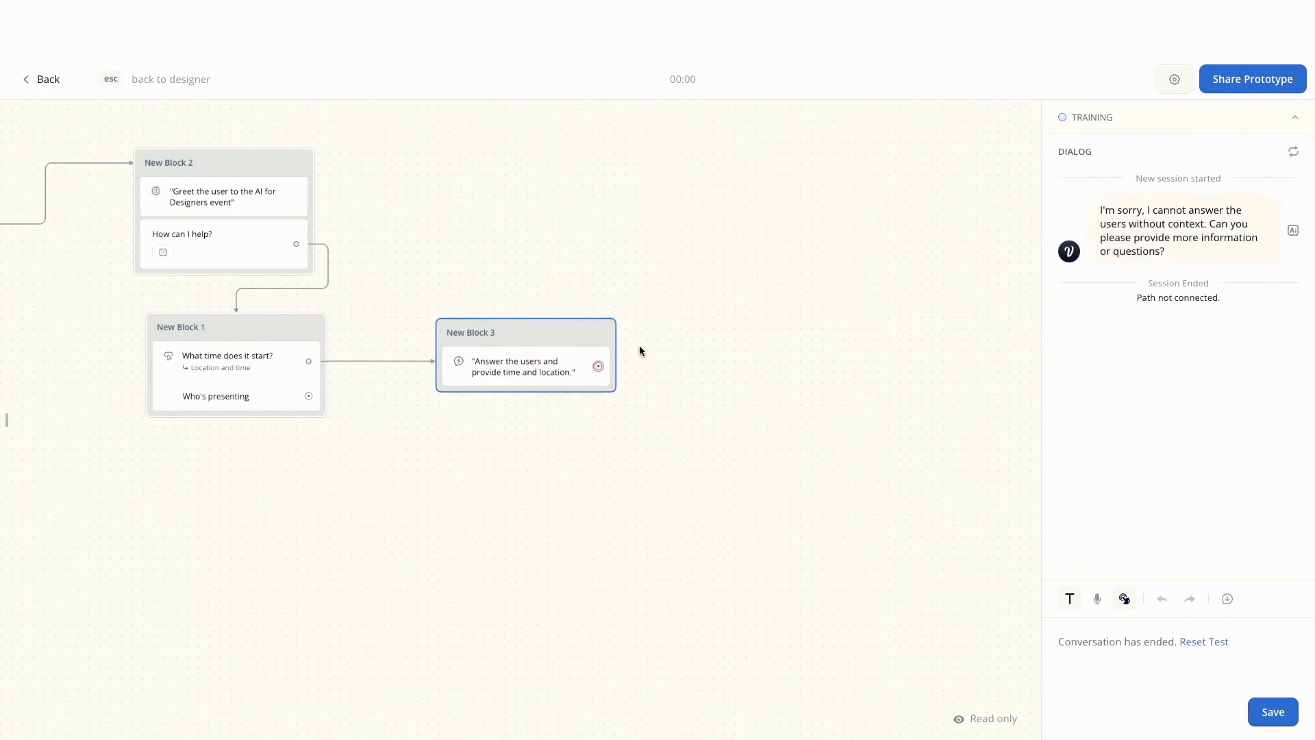
pyautogui.click(554, 350)
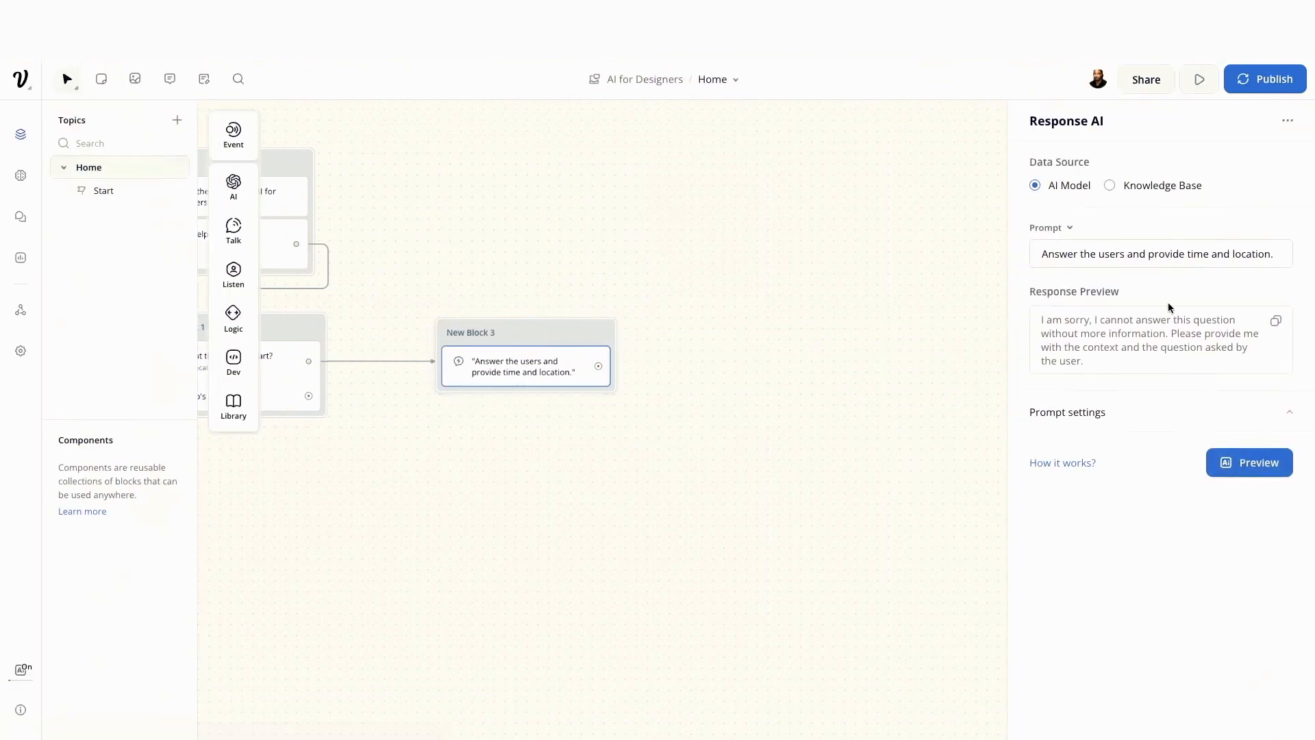
# Use the Knowledge Base as the response's data source and test the flow from the greeting block with the "What time does it start?" reply
pyautogui.click(1110, 186)
pyautogui.click(922, 309)
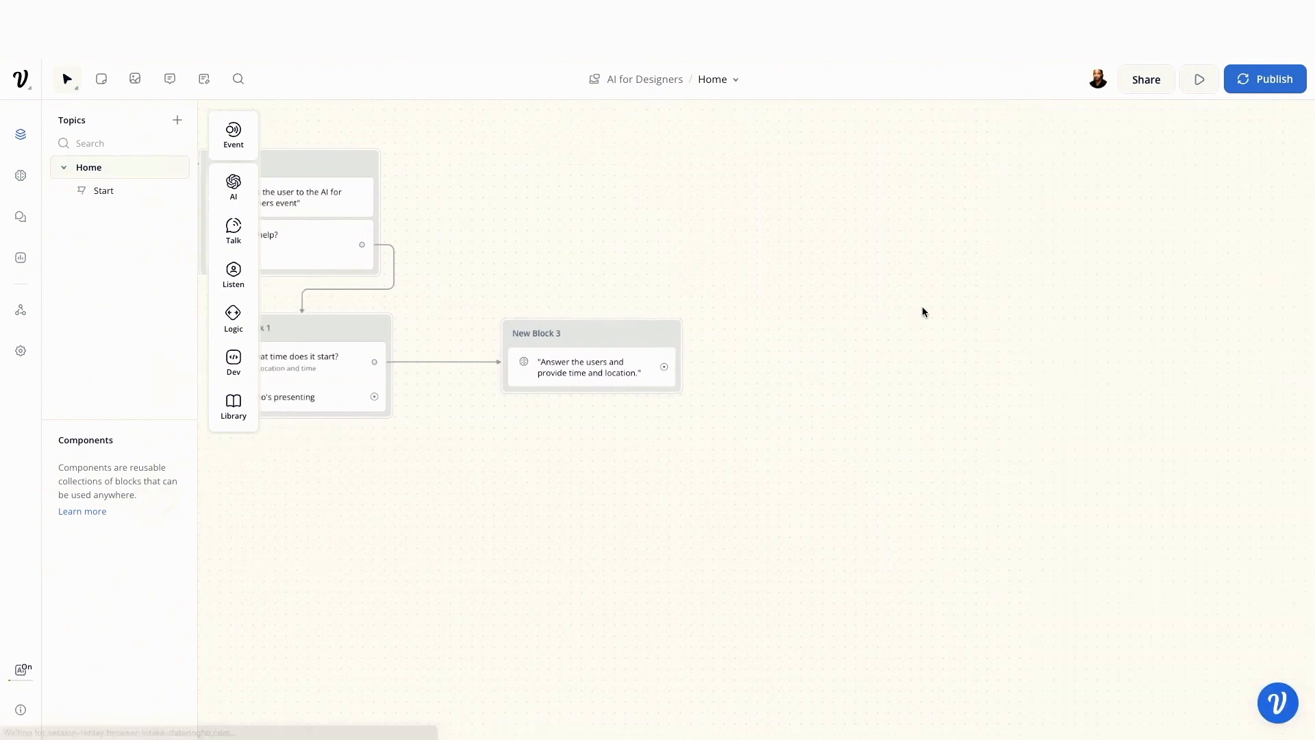
pyautogui.click(486, 165)
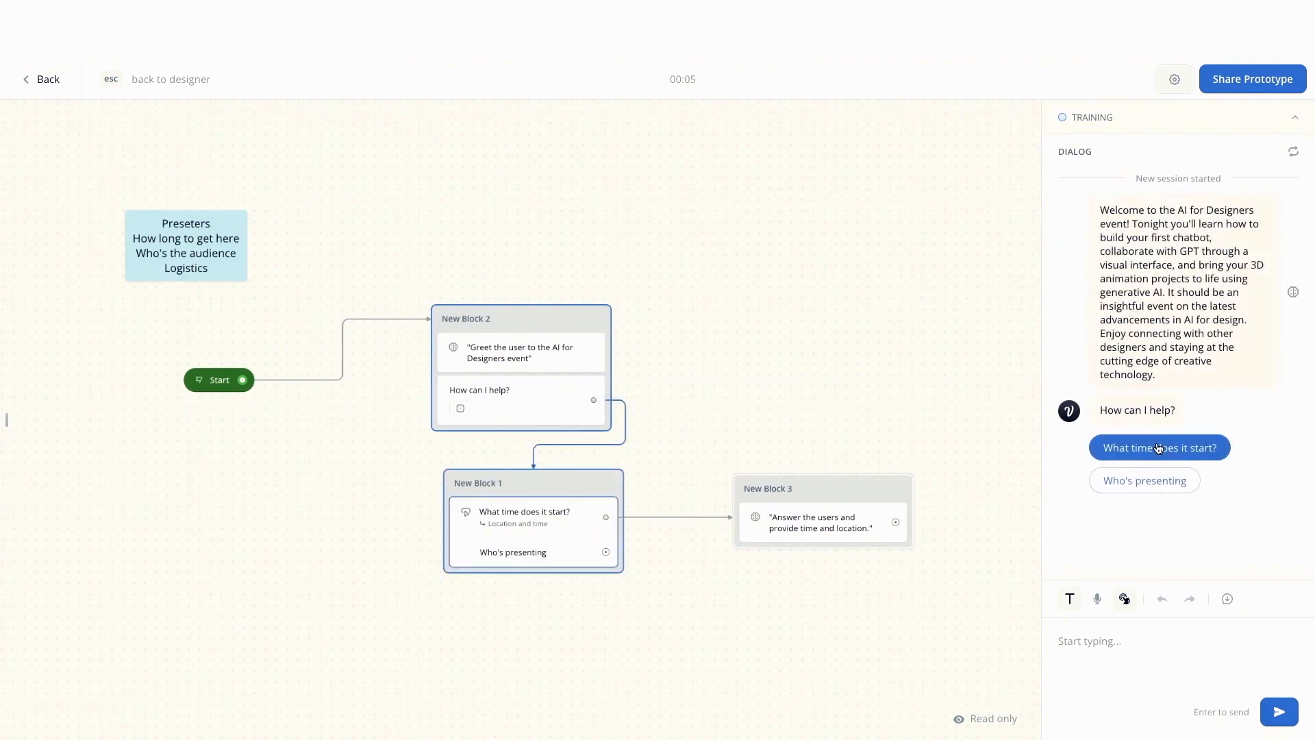
pyautogui.click(1167, 449)
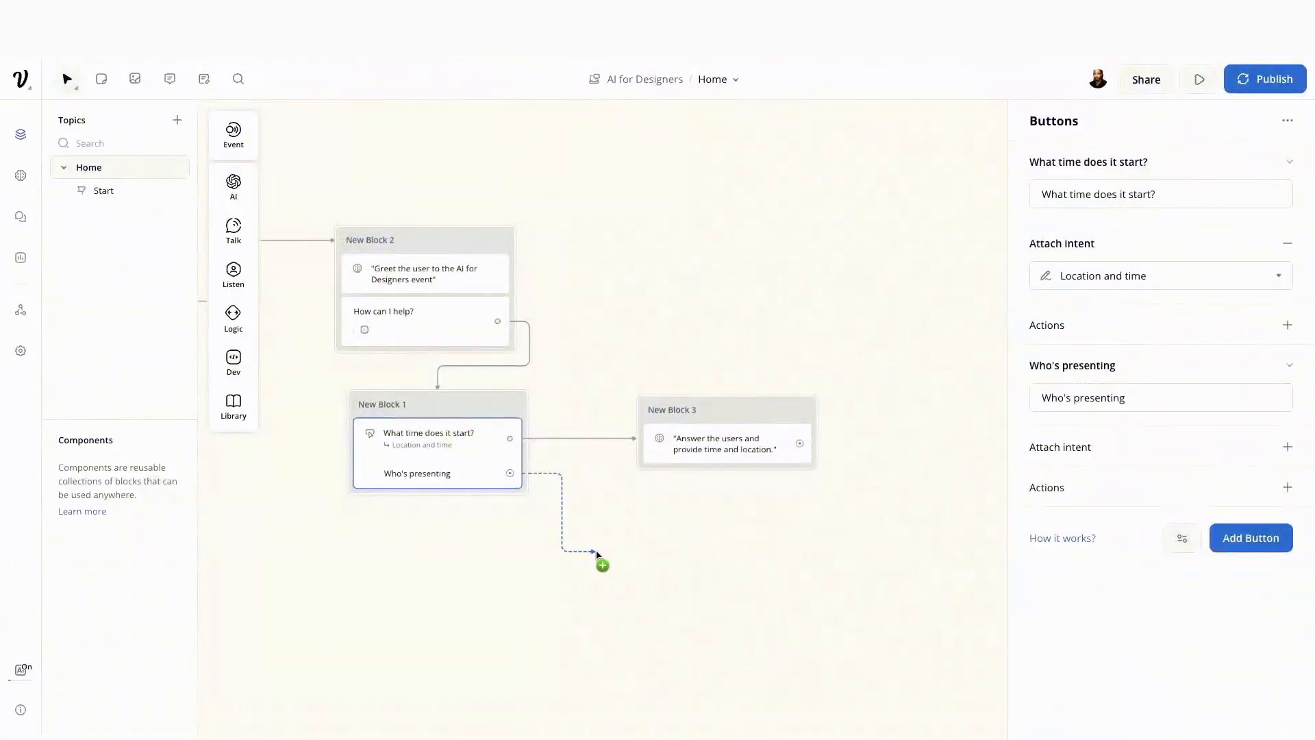
# Link the "Who's presenting" button to a new block with a Response AI step
pyautogui.moveTo(601, 556); pyautogui.dragTo(606, 552)
pyautogui.moveTo(672, 353)
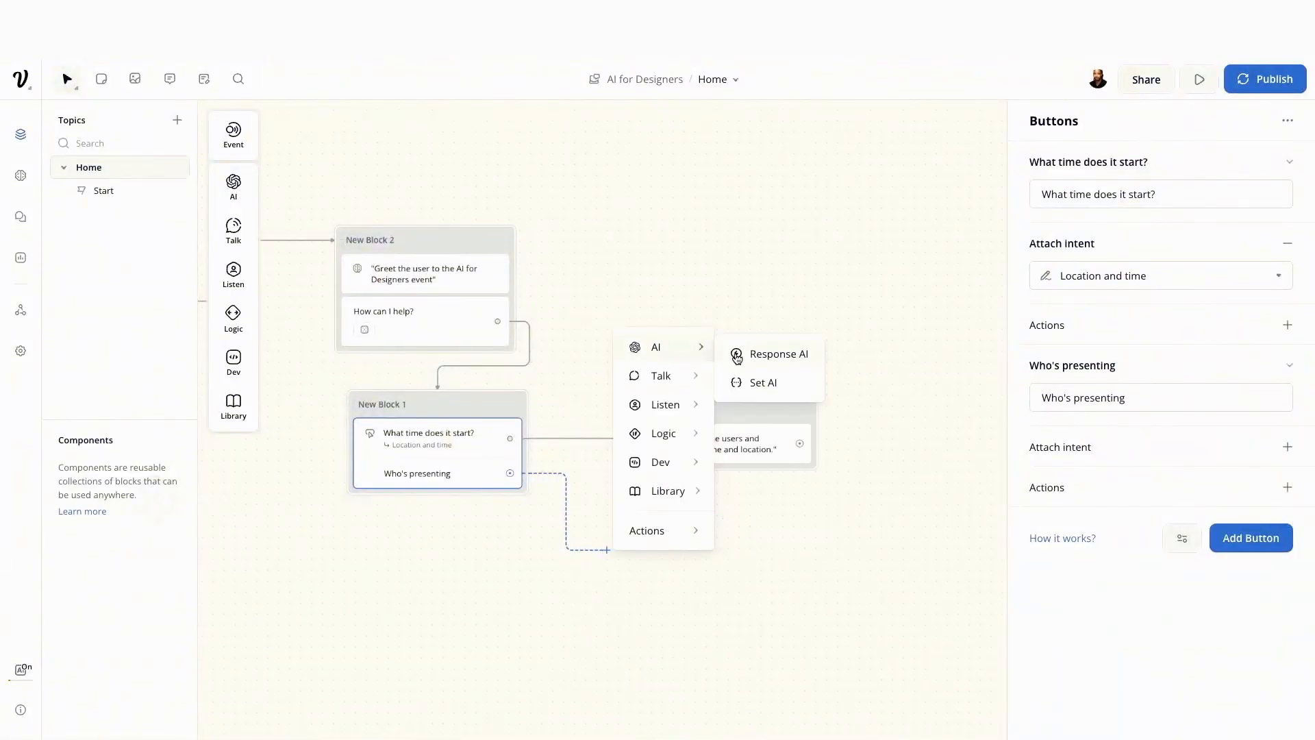
pyautogui.click(753, 364)
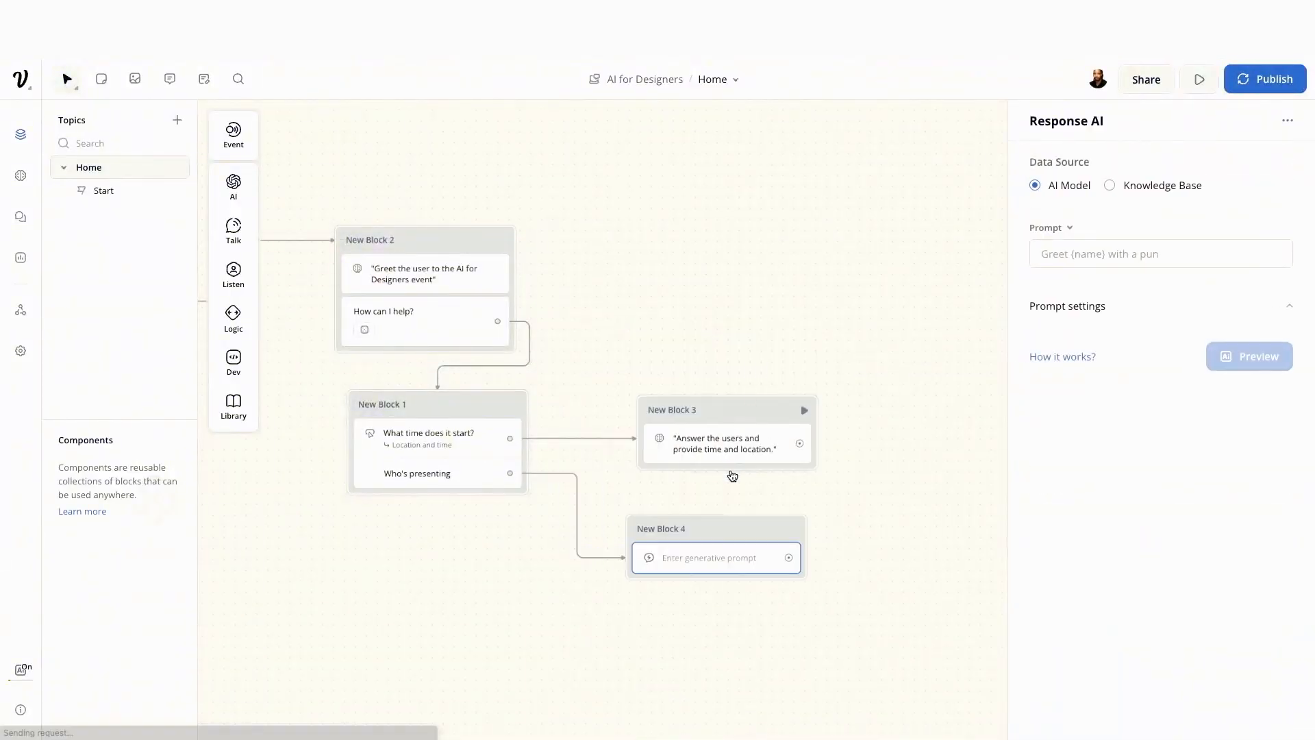
# Enter the prompt "Tell the user who's speaking" for the new Response AI step and preview the response
pyautogui.click(1084, 253)
pyautogui.write('Tell the')
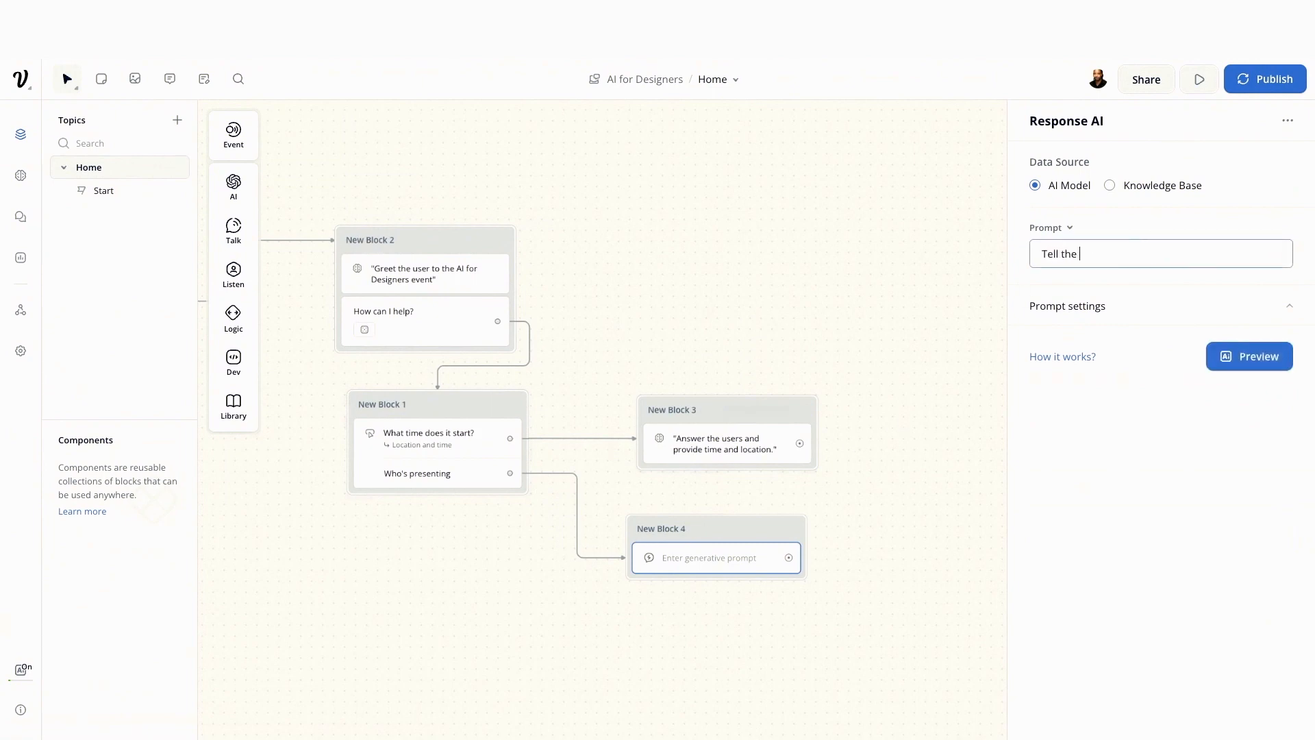
pyautogui.write(" user who's speaking")
pyautogui.click(1173, 409)
pyautogui.click(1233, 357)
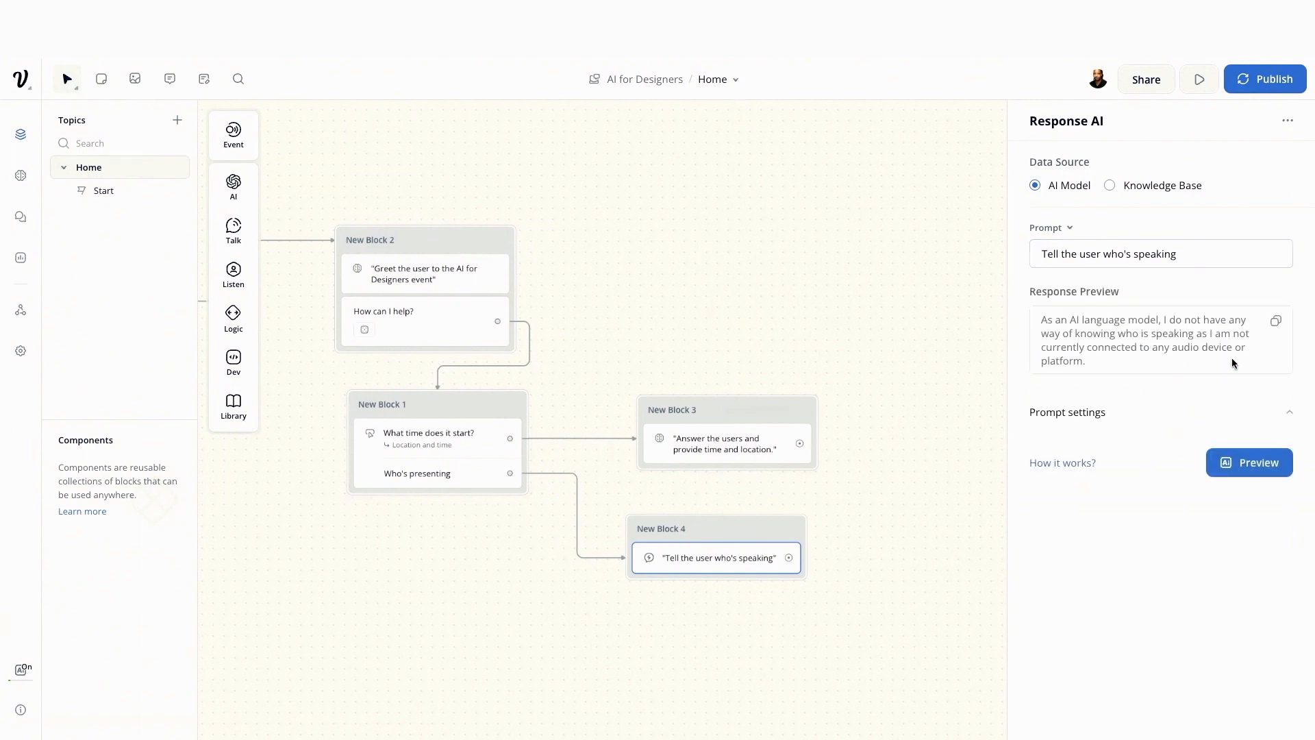
# Switch the speaker response's data source to Knowledge Base, preview the answer and close the step's settings
pyautogui.click(1110, 185)
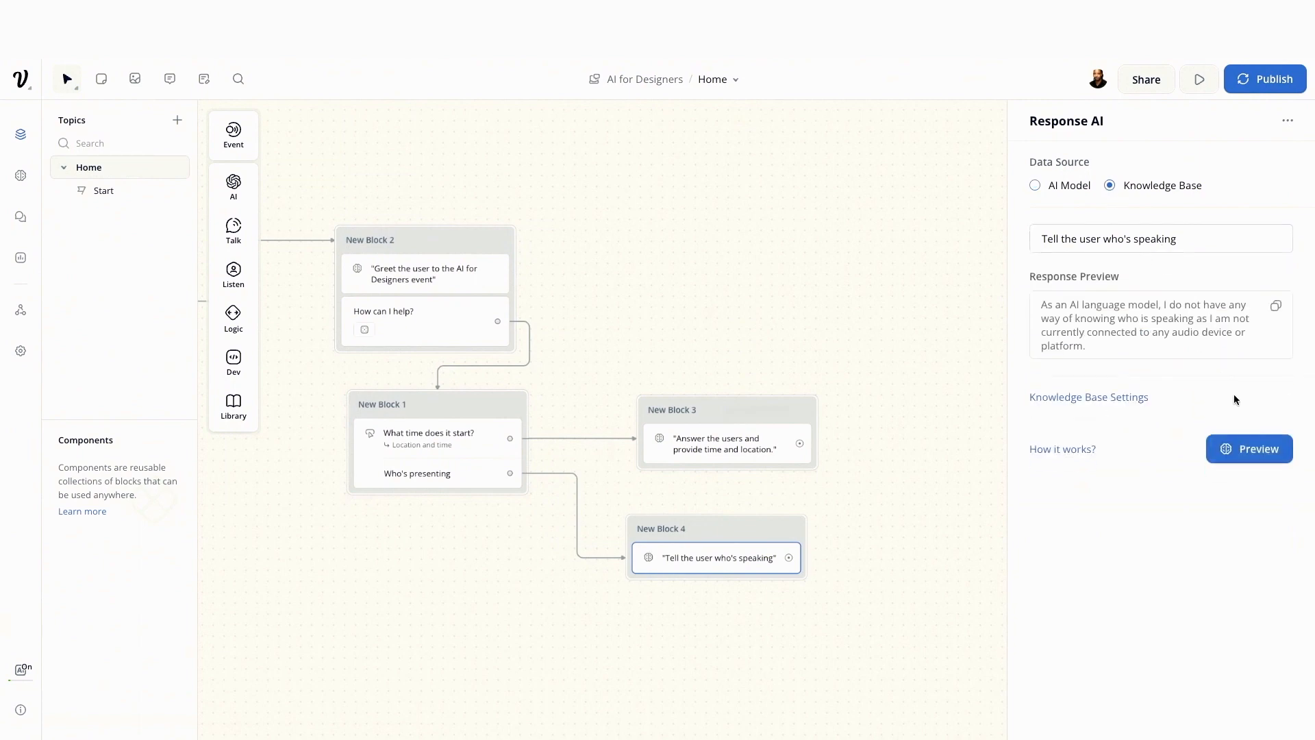
pyautogui.click(1234, 447)
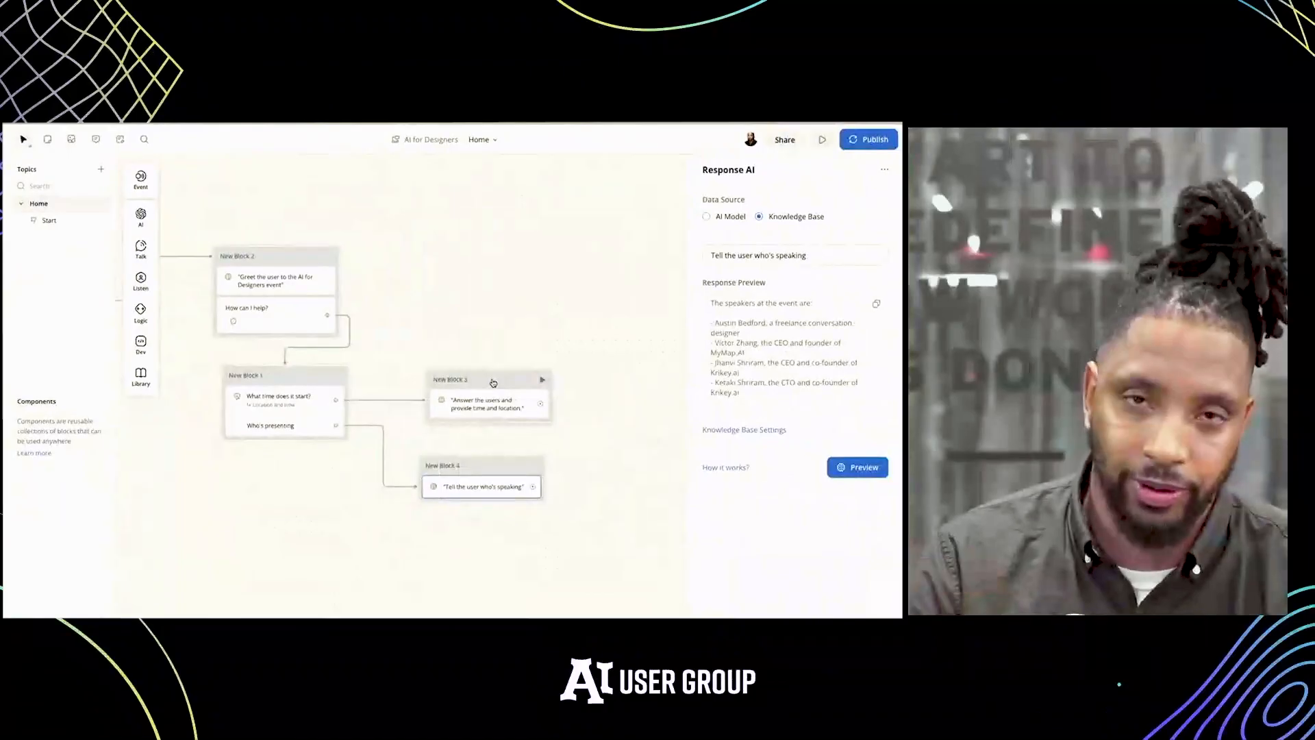
pyautogui.click(535, 318)
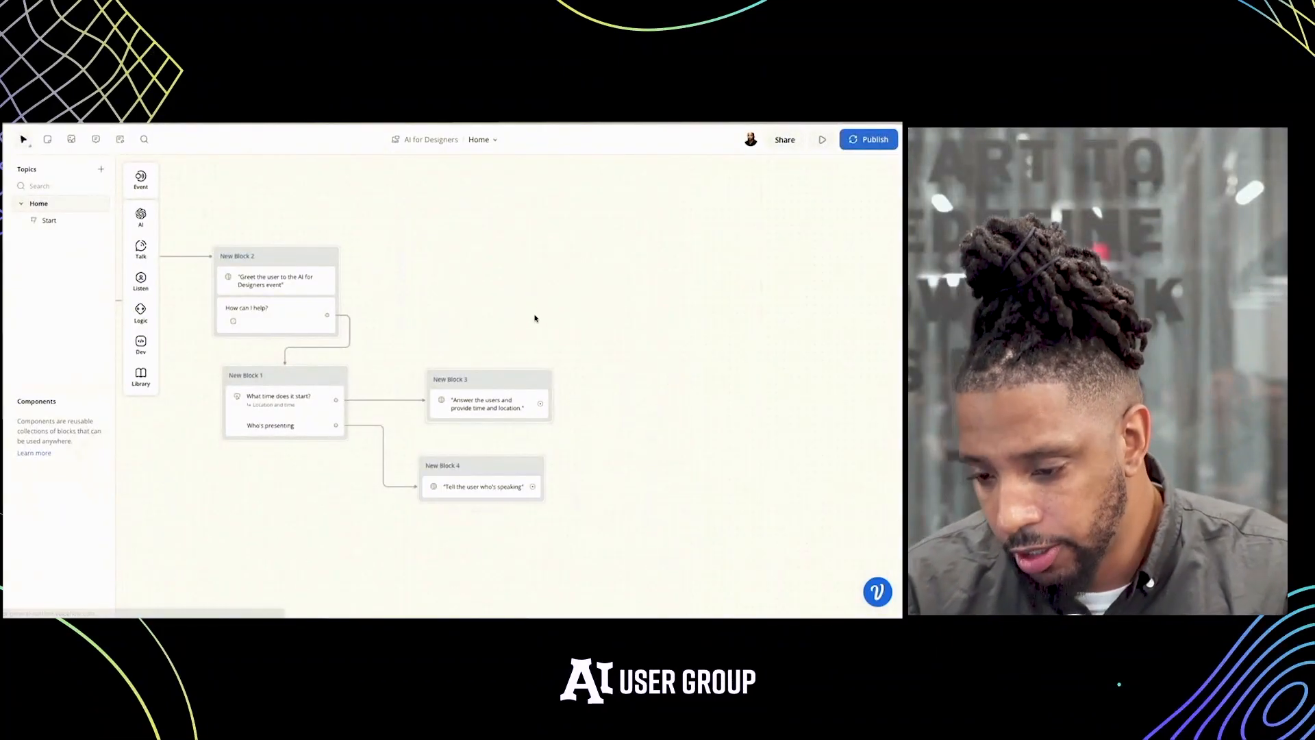
# Open the project's Knowledge Base and look over the data source types that can be added
pyautogui.hscroll(-3, 409, 372)
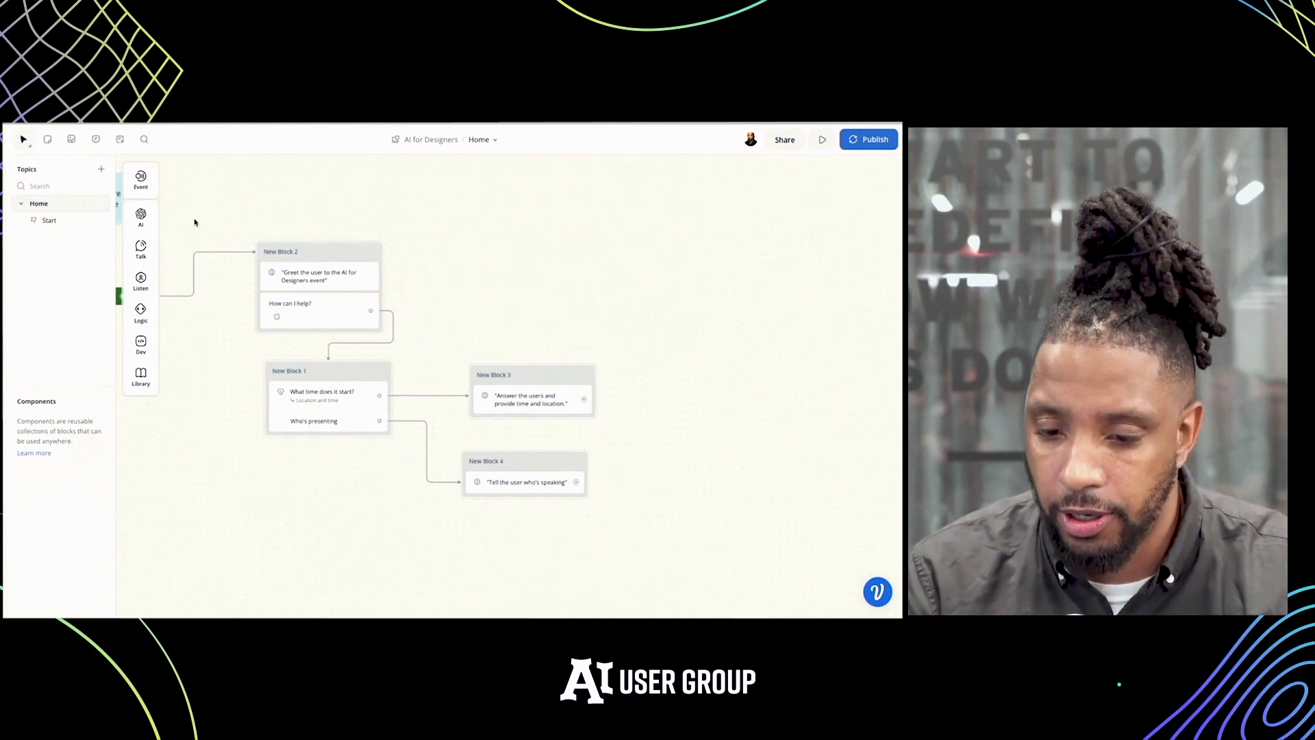
pyautogui.moveTo(145, 224)
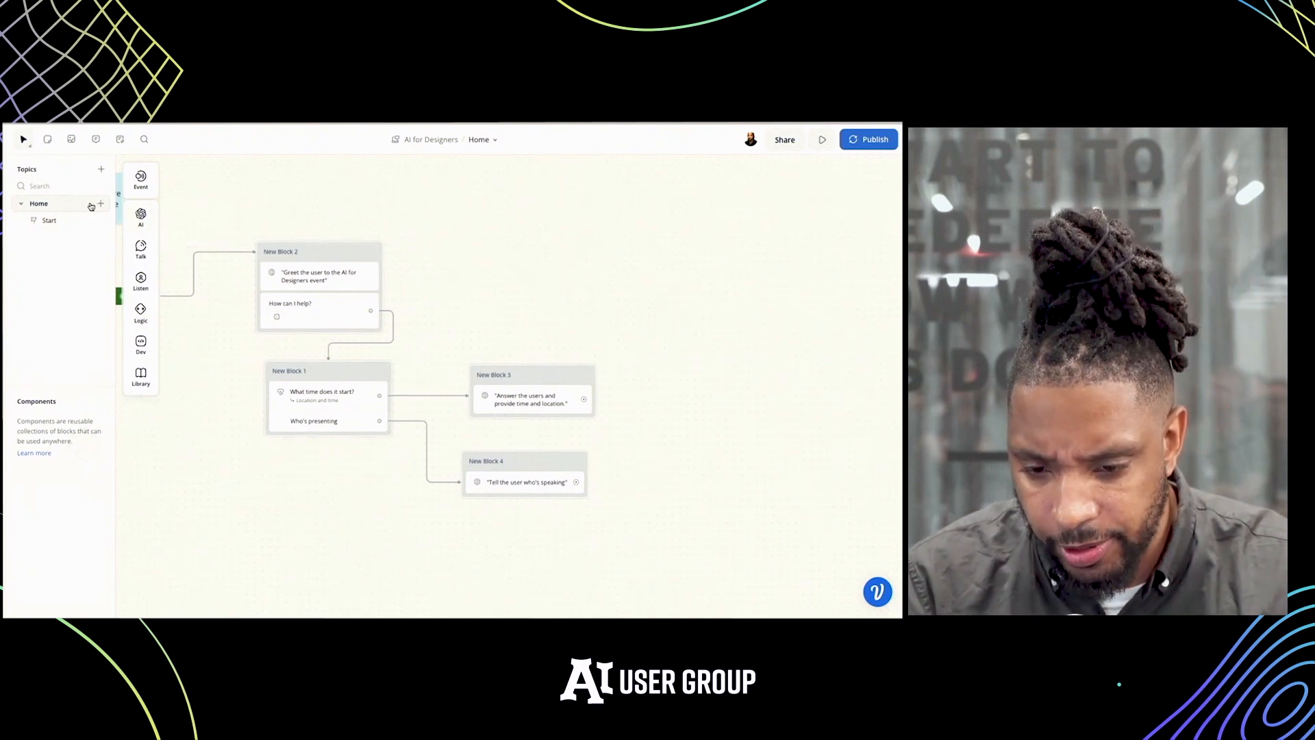
pyautogui.press('3')
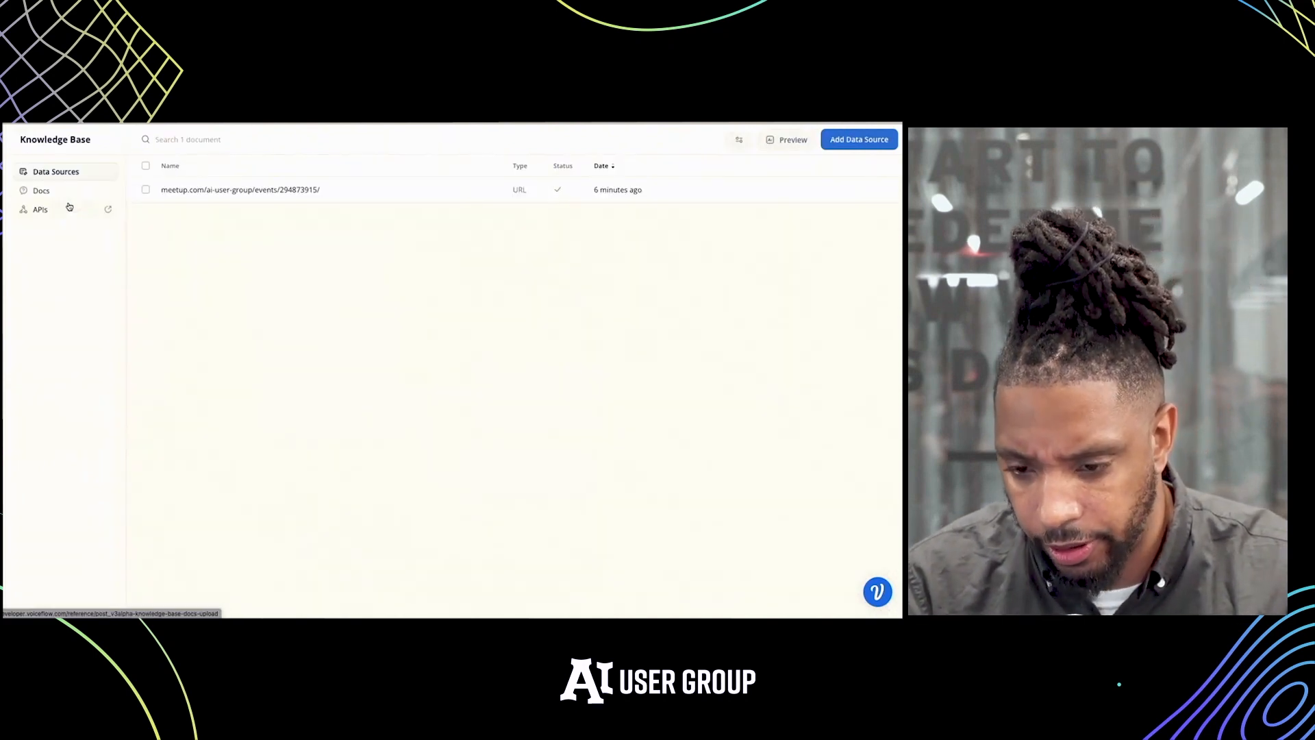
pyautogui.click(852, 141)
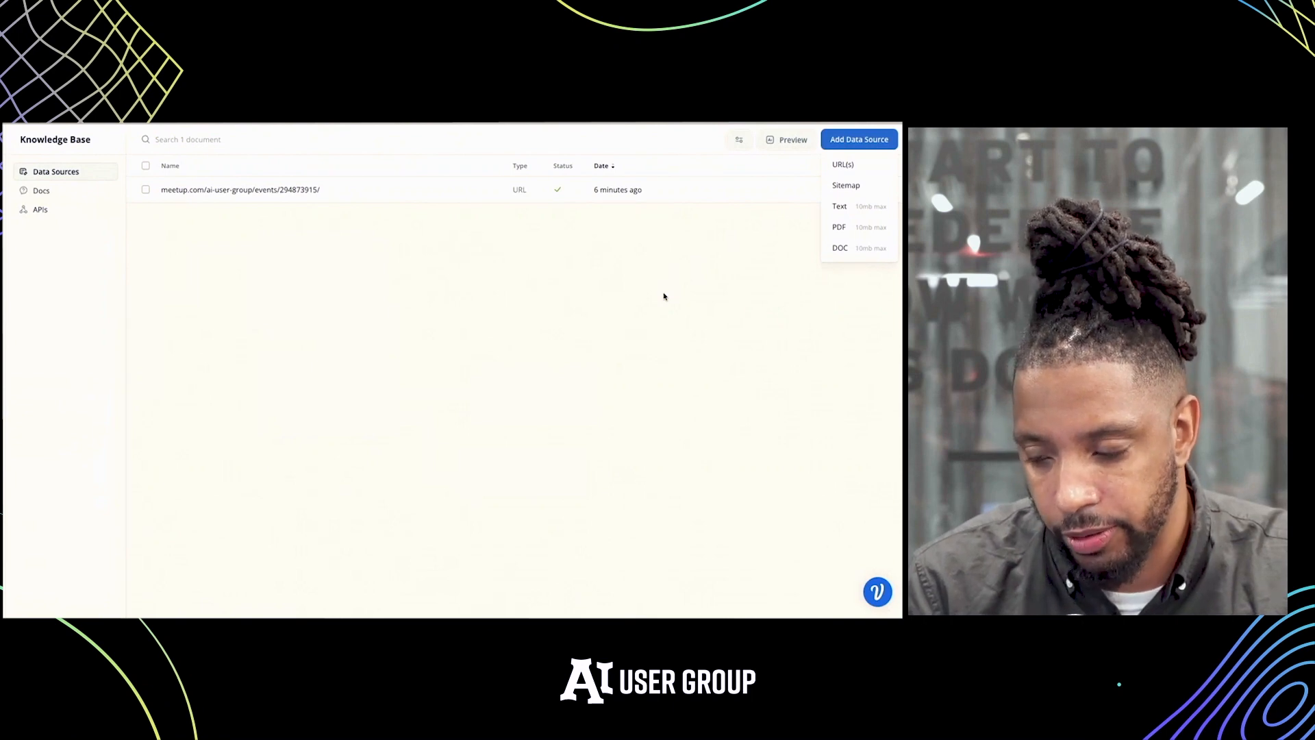
pyautogui.click(644, 296)
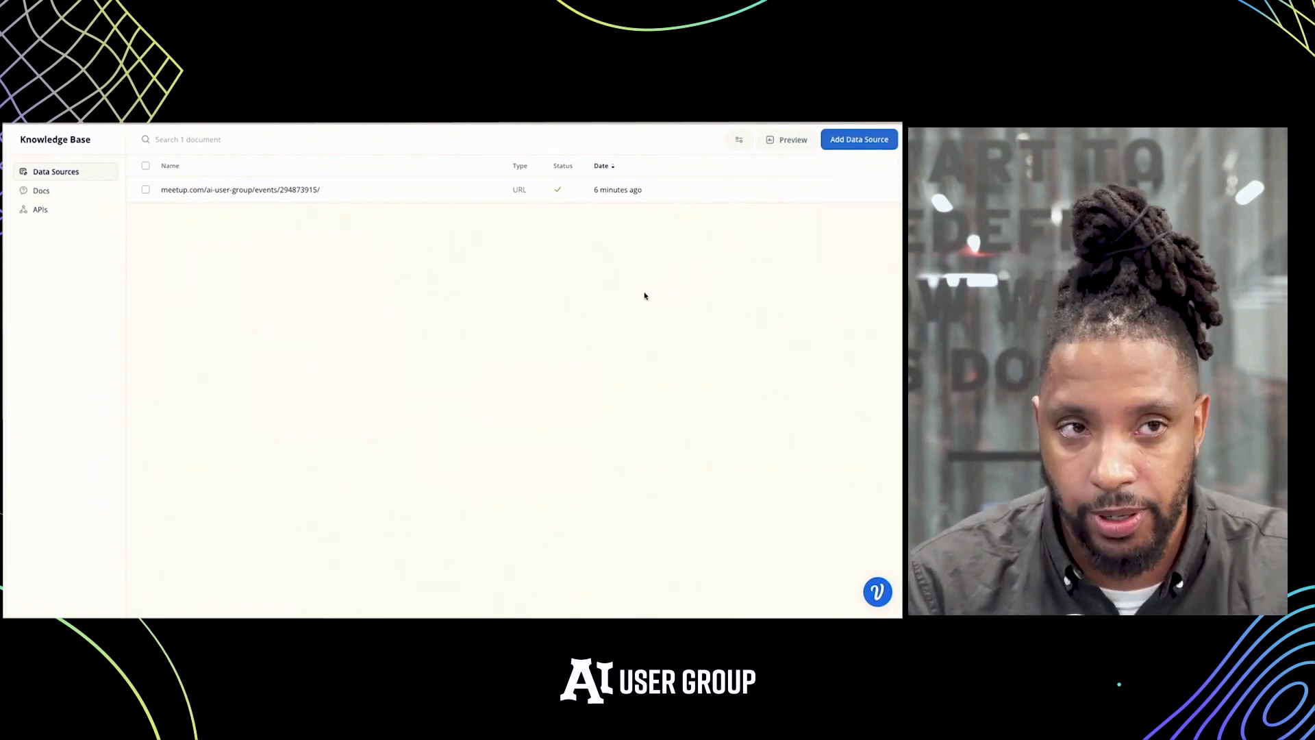